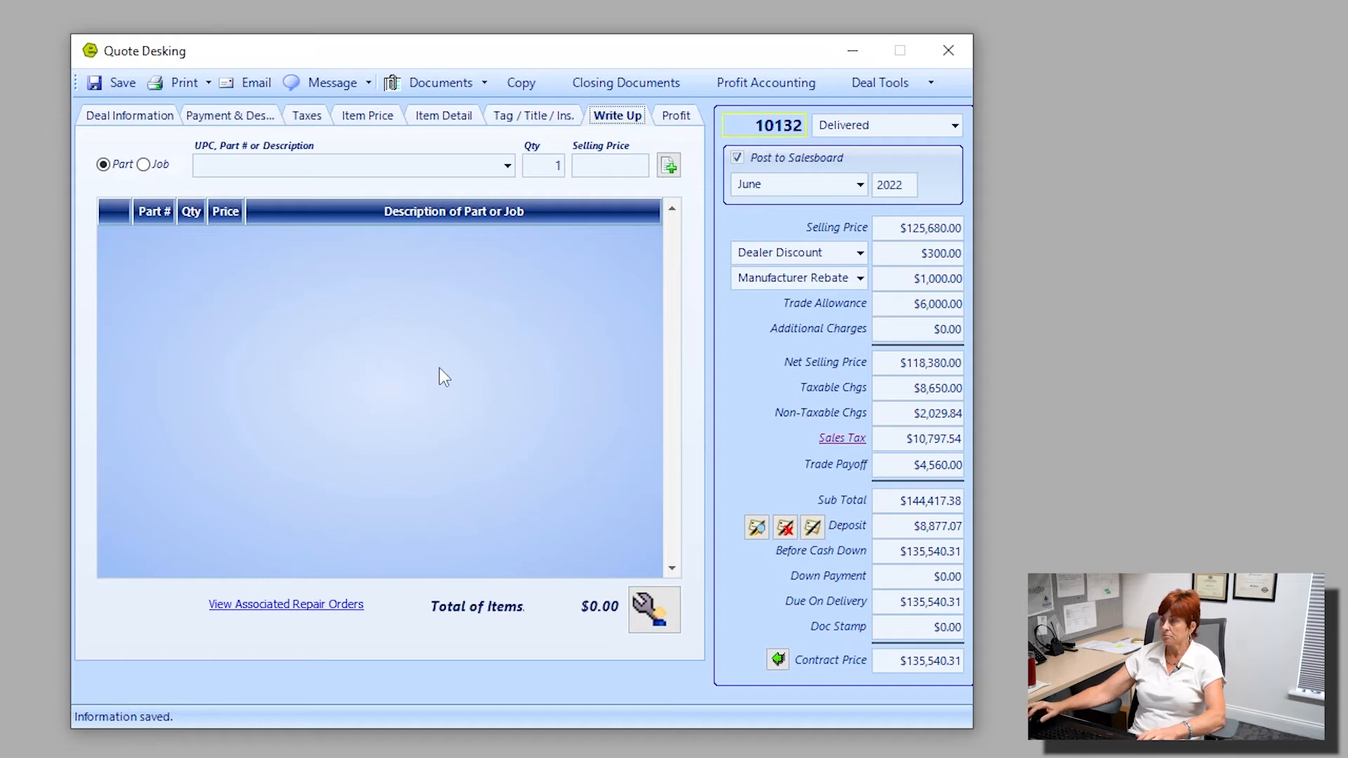
{"action": "left_click_drag", "start_coordinate": [897, 662], "coordinate": [967, 667]}
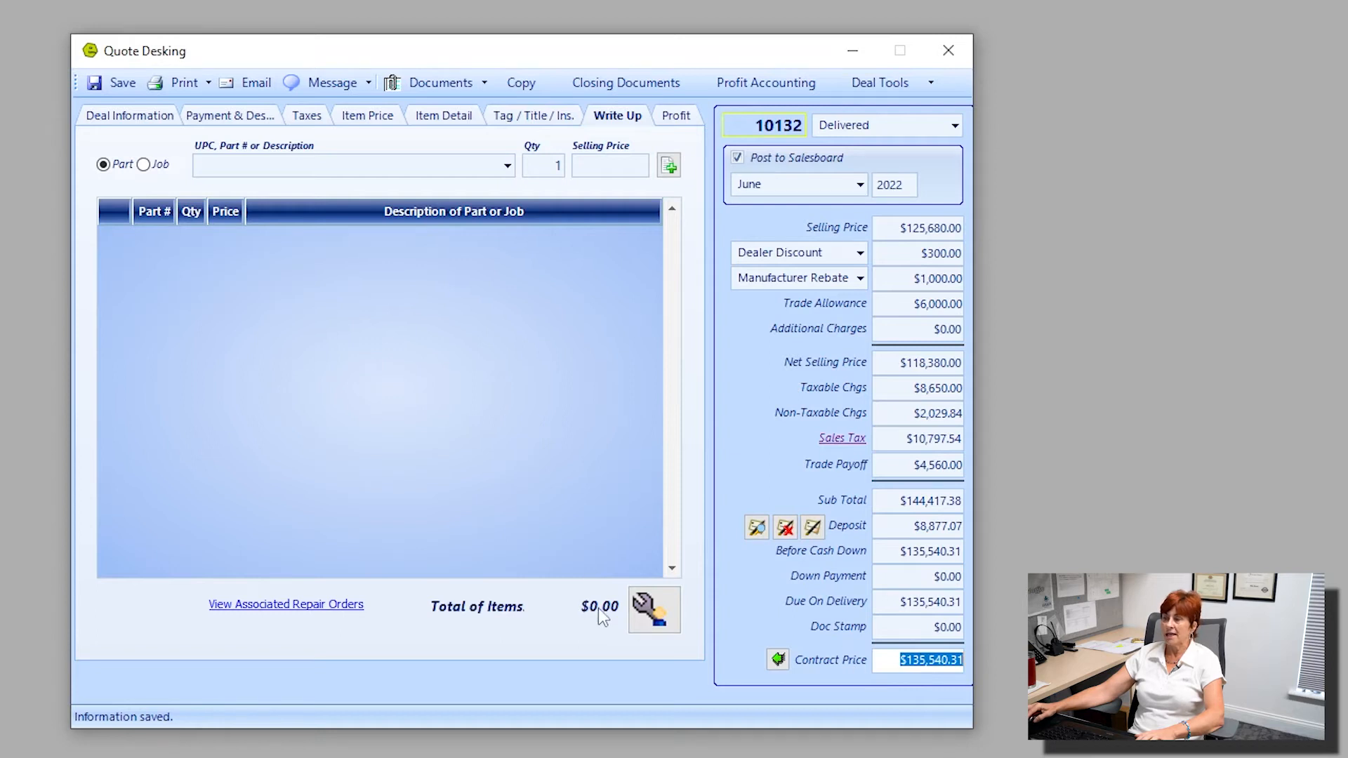
{"action": "key", "text": "ctrl"}
{"action": "key", "text": "ctrl"}
{"action": "key", "text": "ctrl"}
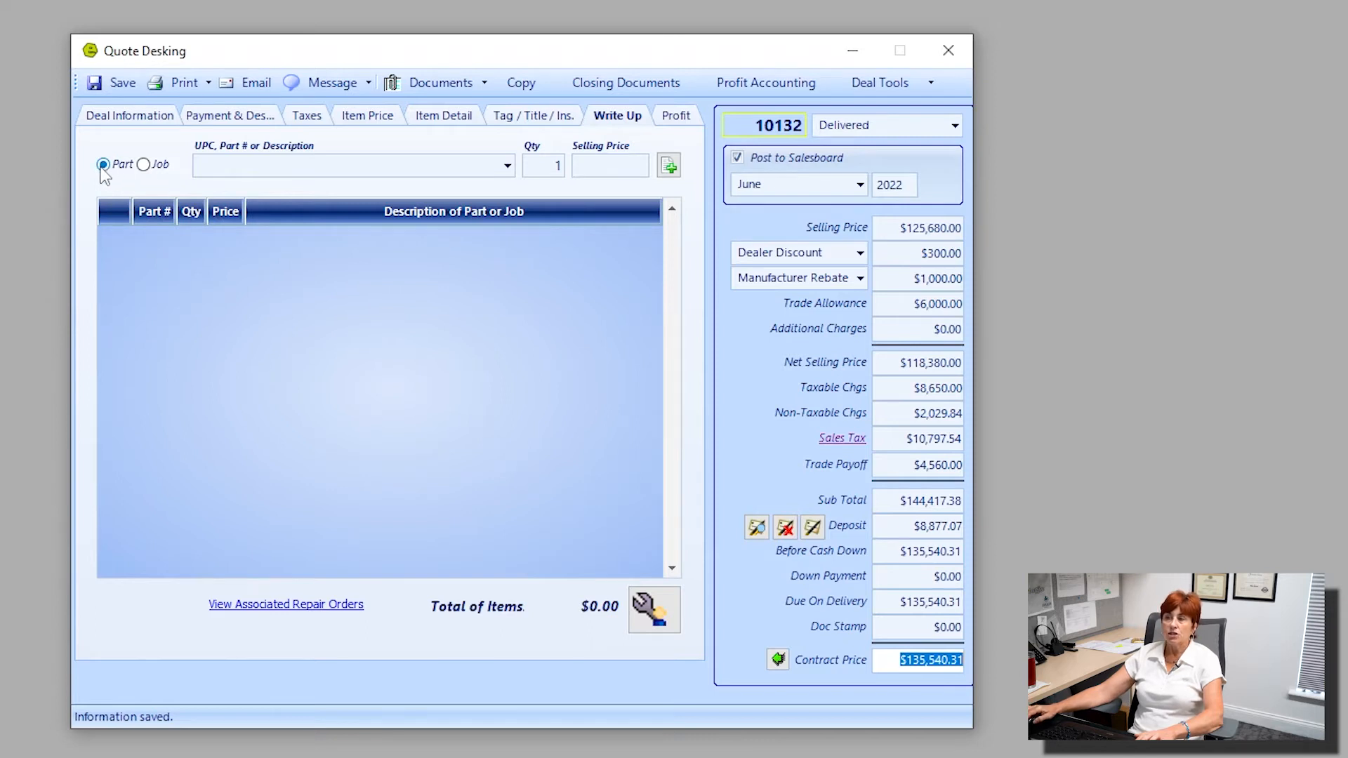
{"action": "key", "text": "ctrl"}
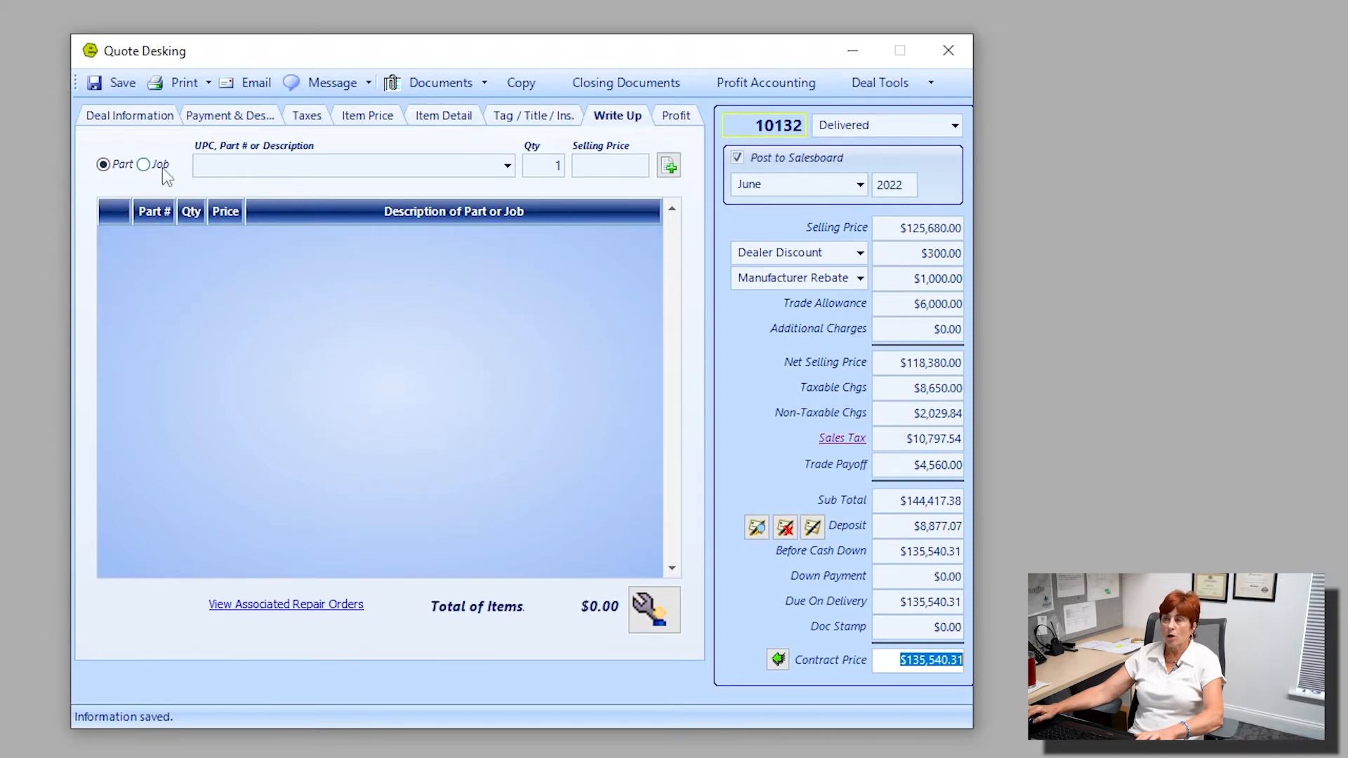
{"action": "key", "text": "ctrl"}
{"action": "key", "text": "ctrl"}
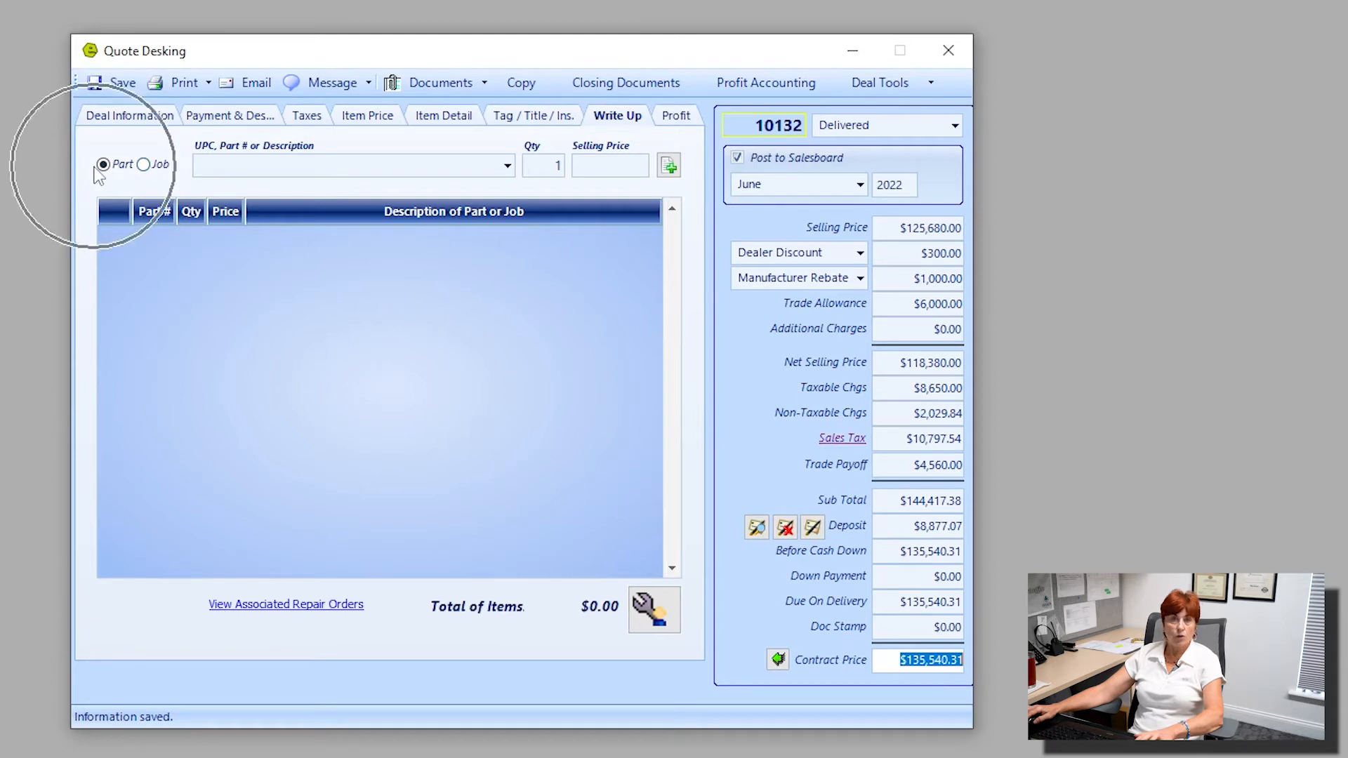
Search the parts for "Hitch" and choose SUPERGLIDE 20K 5TH WHEEL HITCH, part 0219.1258.
{"action": "left_click", "coordinate": [252, 166]}
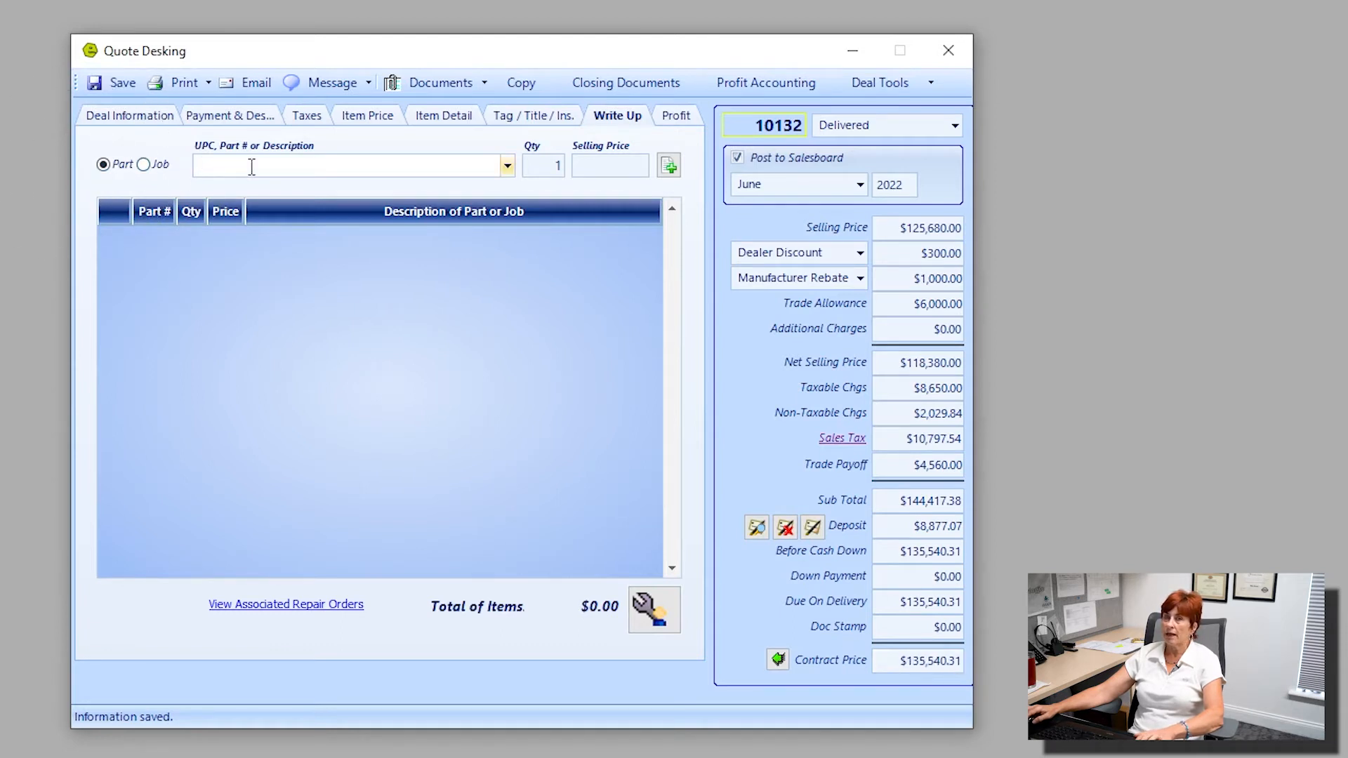
{"action": "type", "text": "Hi"}
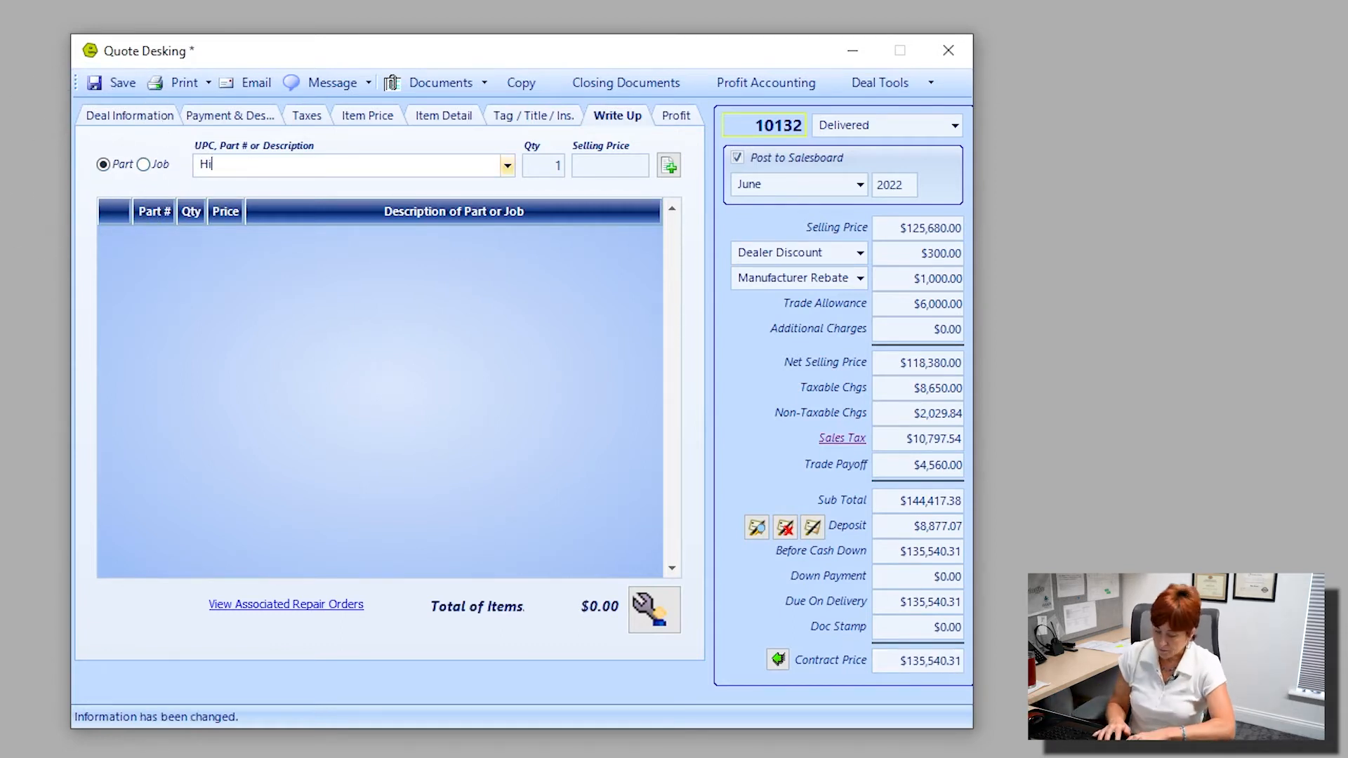
{"action": "type", "text": "tch"}
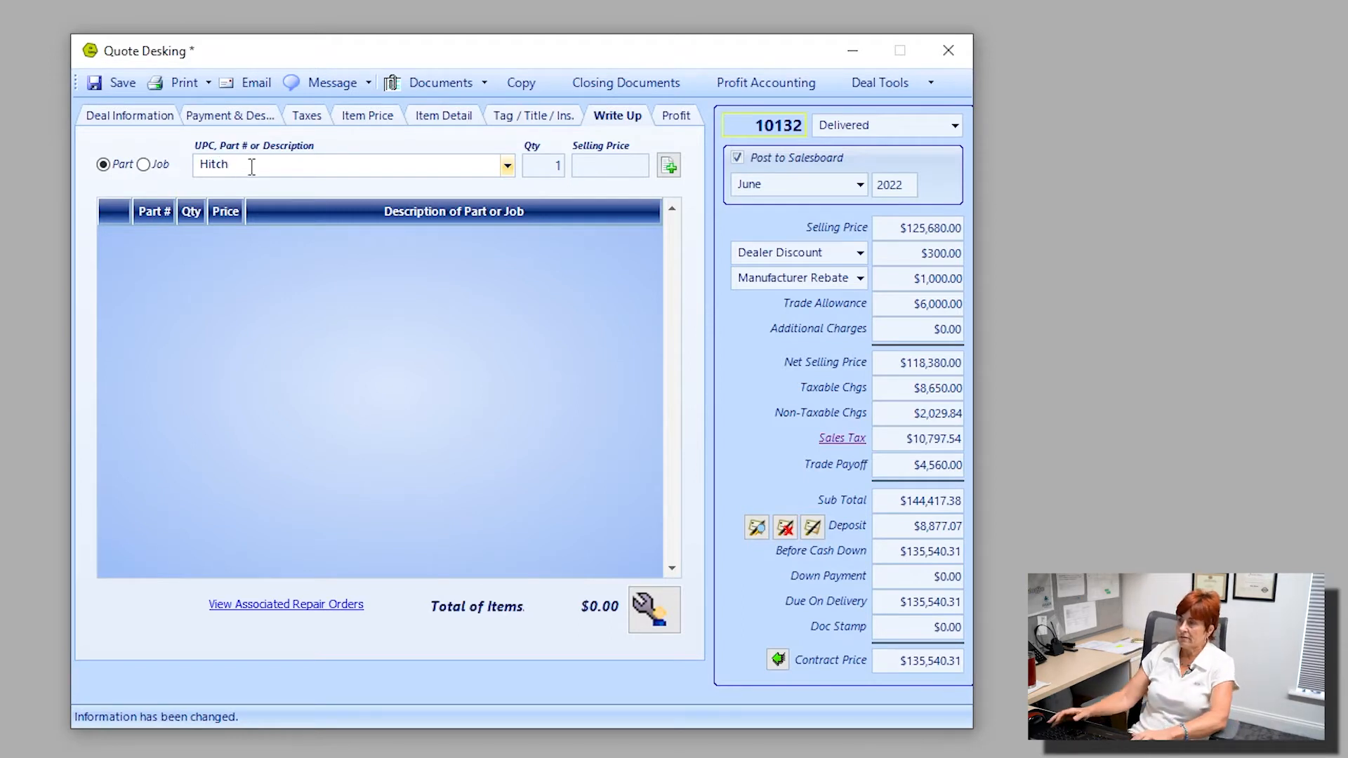
{"action": "left_click", "coordinate": [508, 164]}
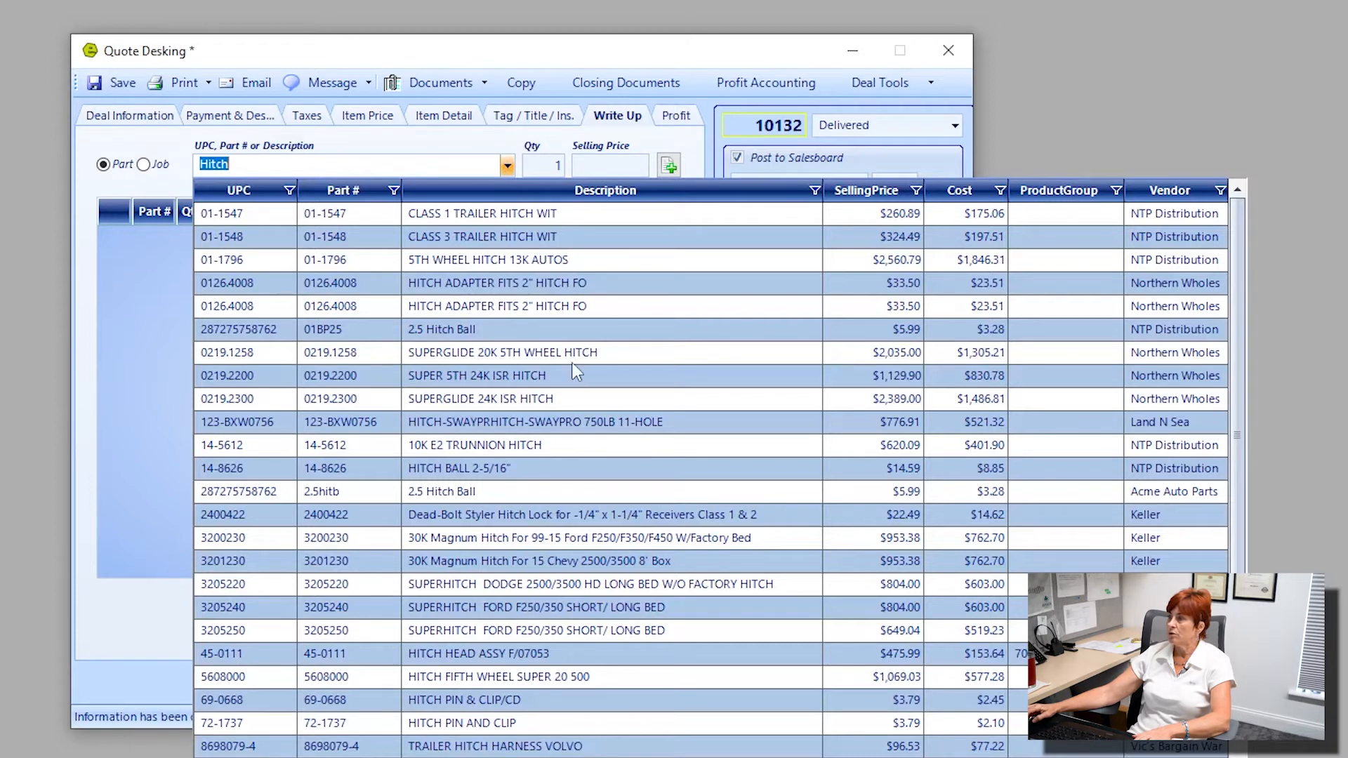
{"action": "left_click", "coordinate": [526, 353]}
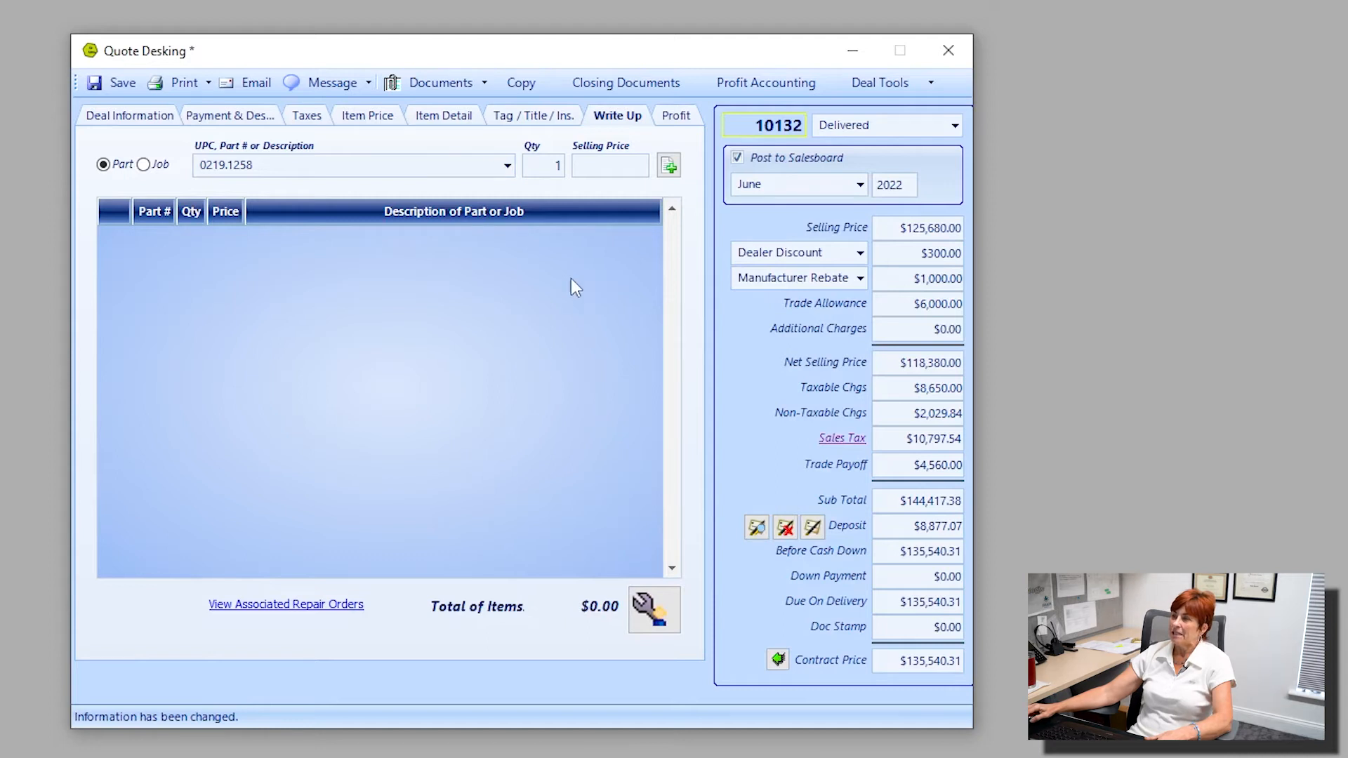
Add the chosen hitch to the deal write-up with quantity 1, acknowledging the low-stock message.
{"action": "left_click", "coordinate": [550, 168]}
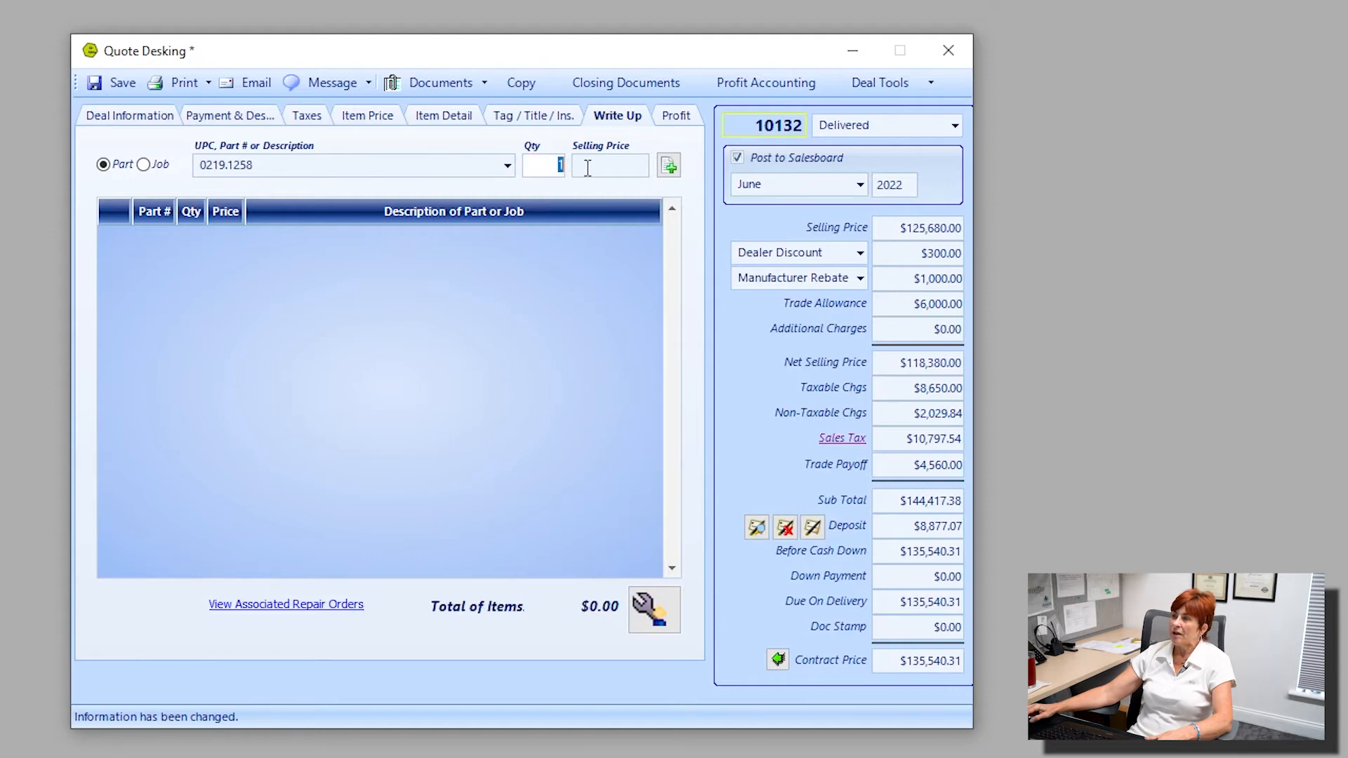
{"action": "left_click", "coordinate": [673, 171]}
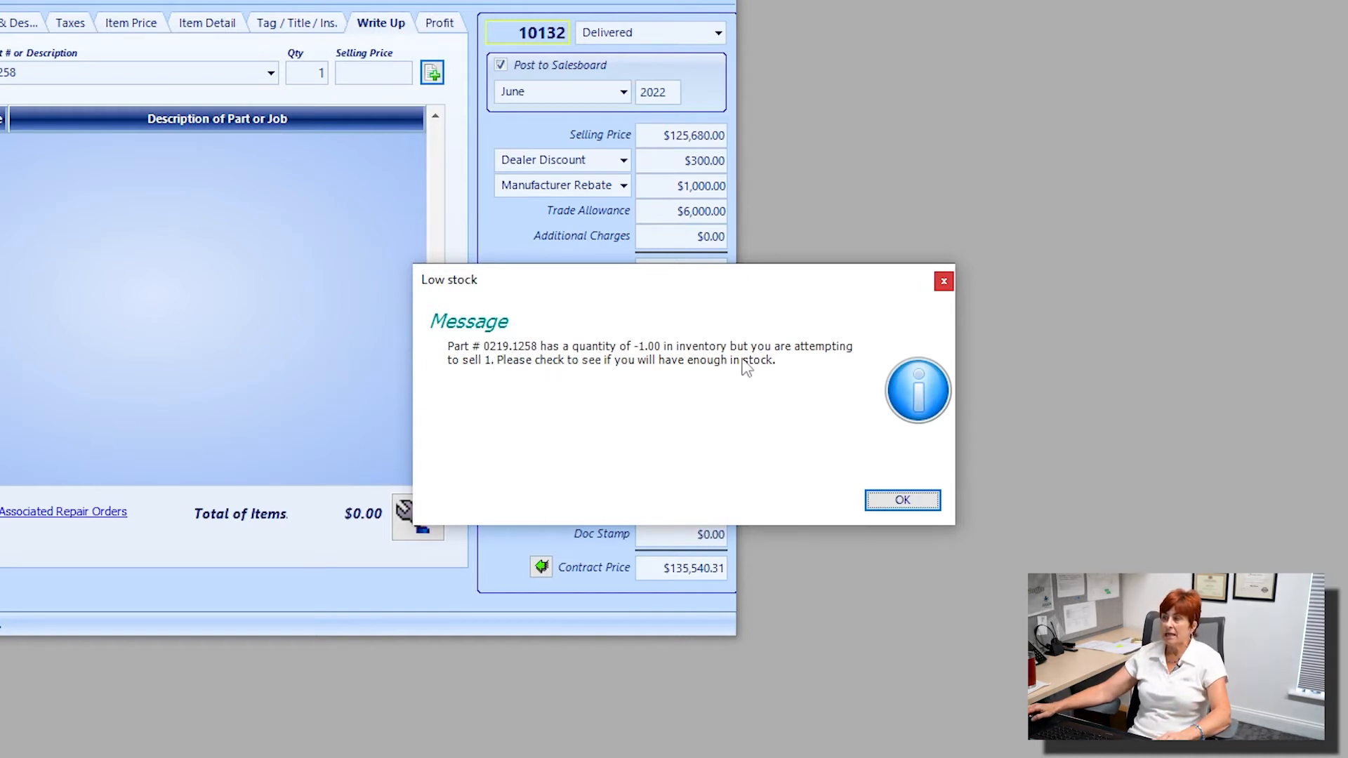
{"action": "key", "text": "ctrl"}
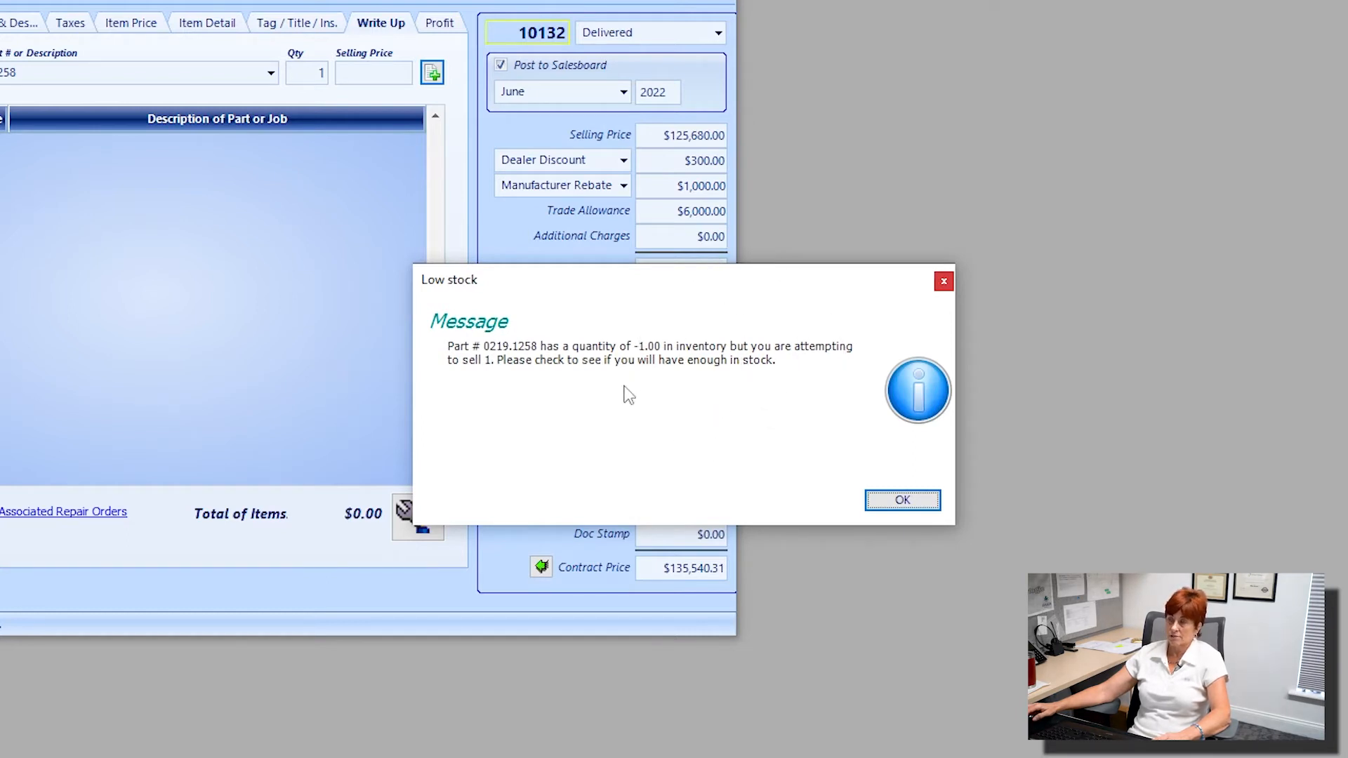
{"action": "left_click", "coordinate": [895, 500]}
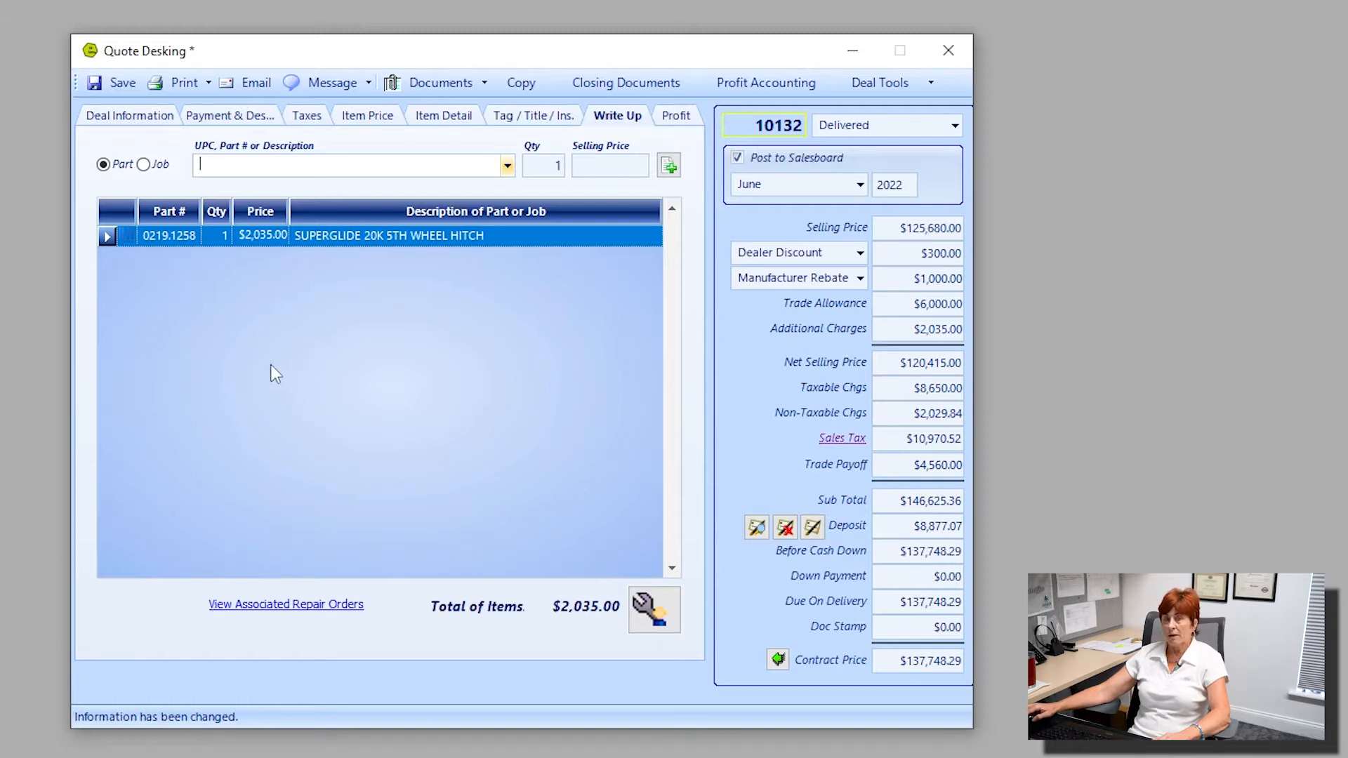
Add a job described as "hitch install included" to the write-up with quantity 1 and no selling price.
{"action": "left_click", "coordinate": [144, 165]}
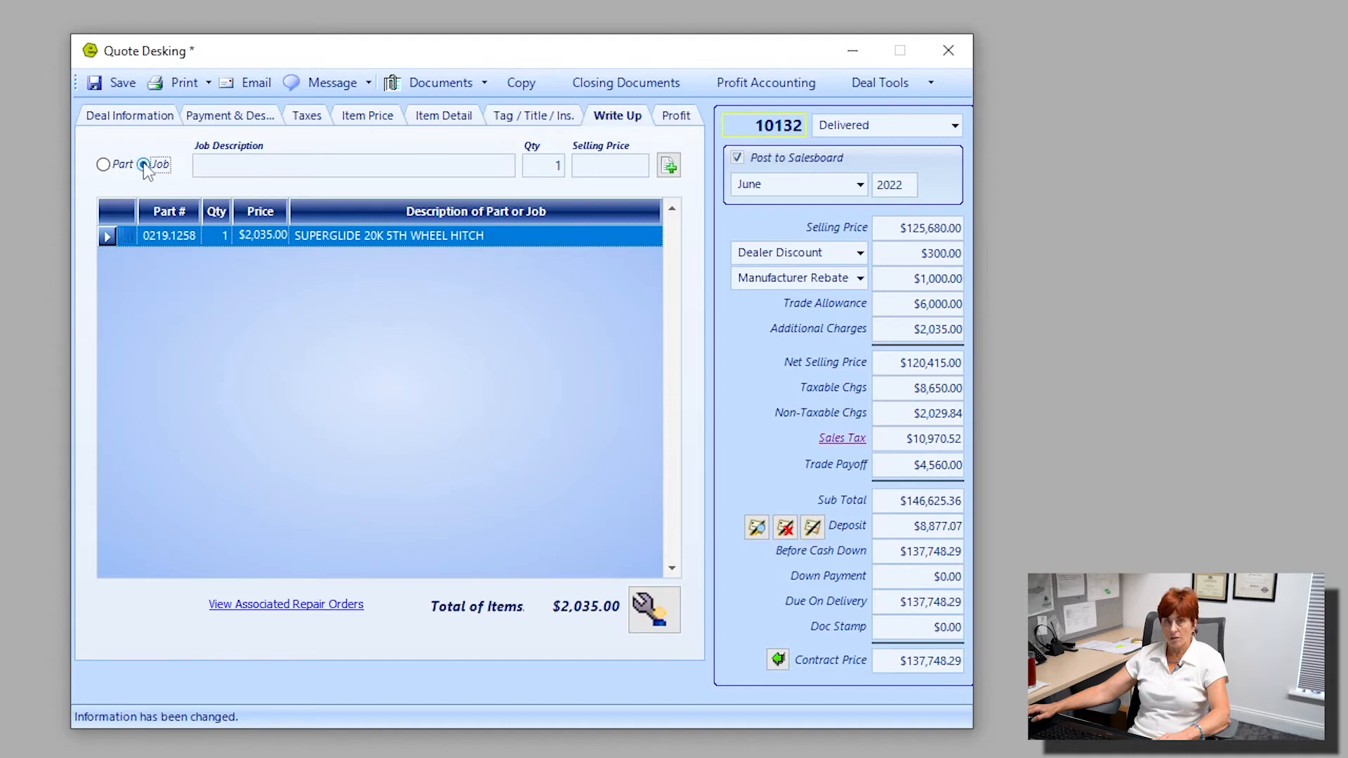
{"action": "key", "text": "ctrl"}
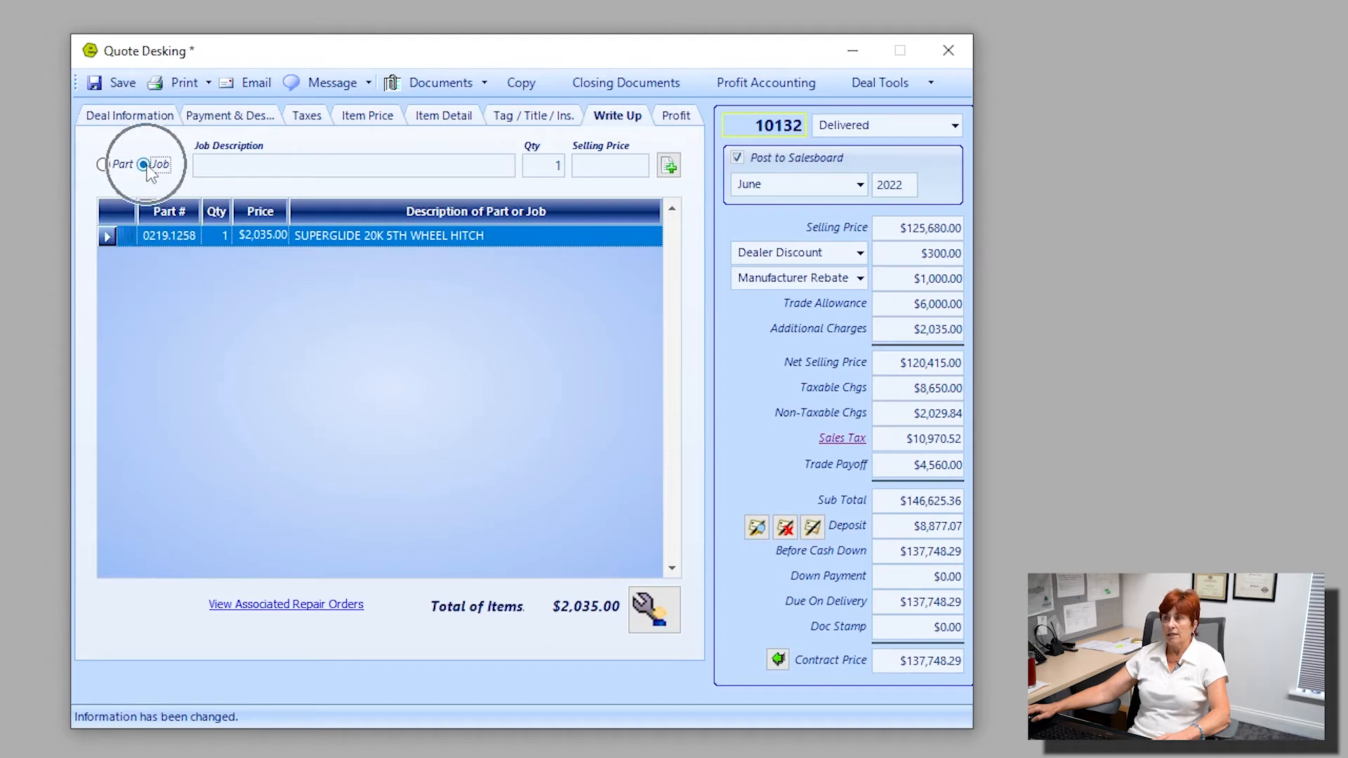
{"action": "left_click", "coordinate": [263, 166]}
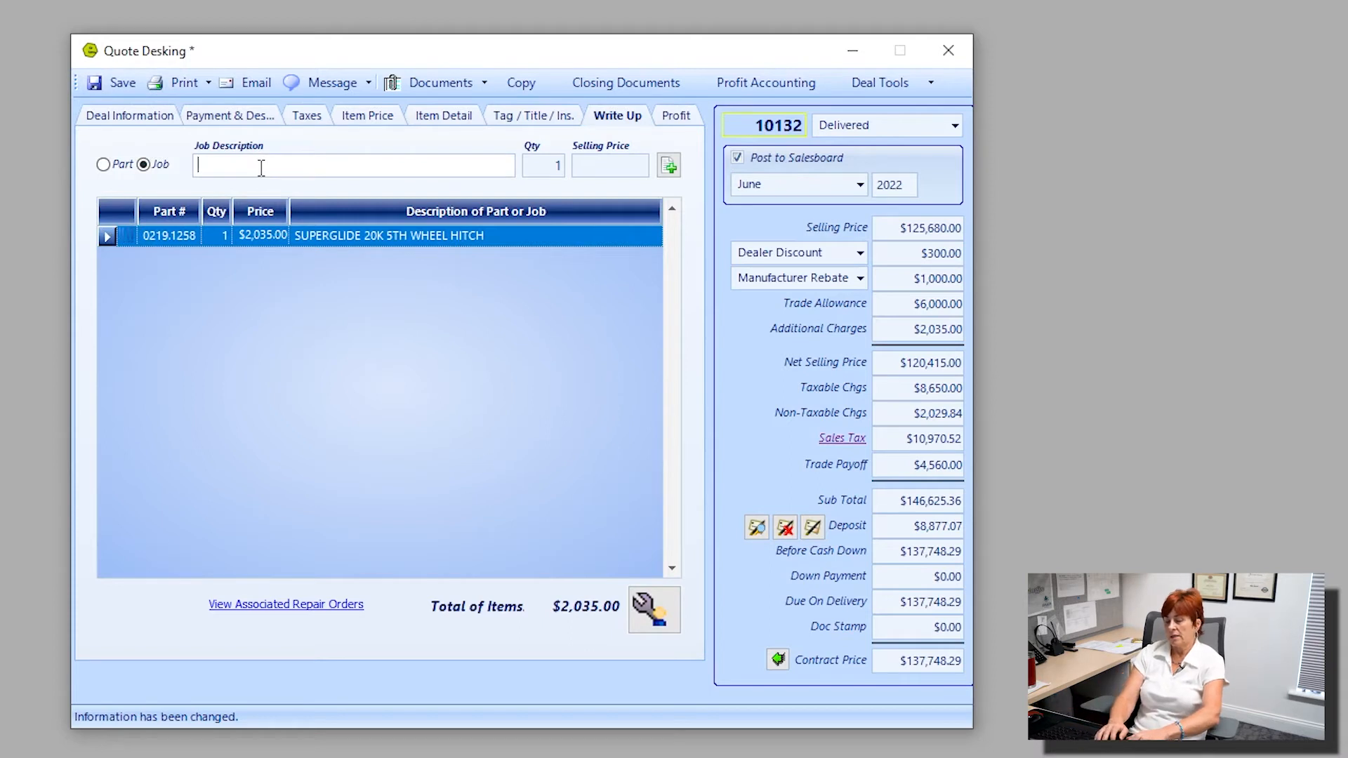
{"action": "type", "text": "hitch insta"}
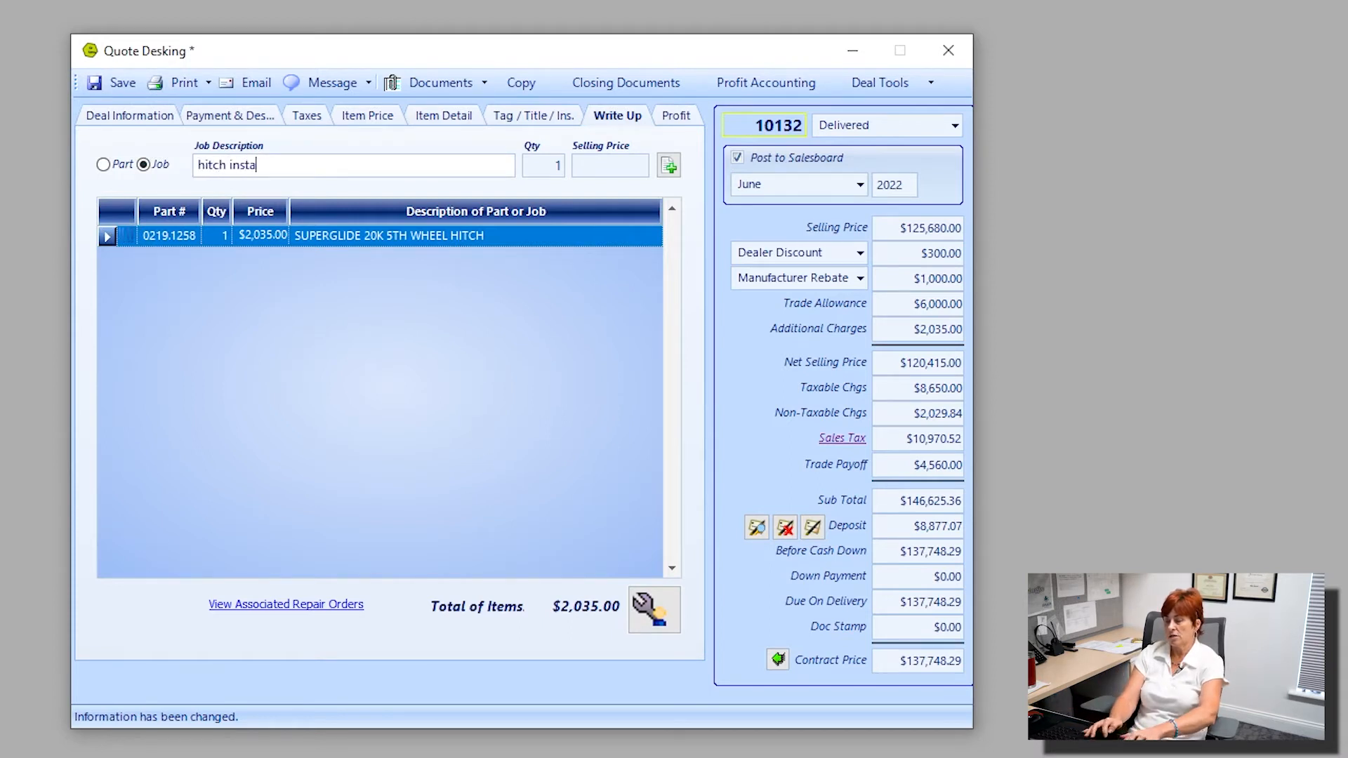
{"action": "type", "text": "ll inclu"}
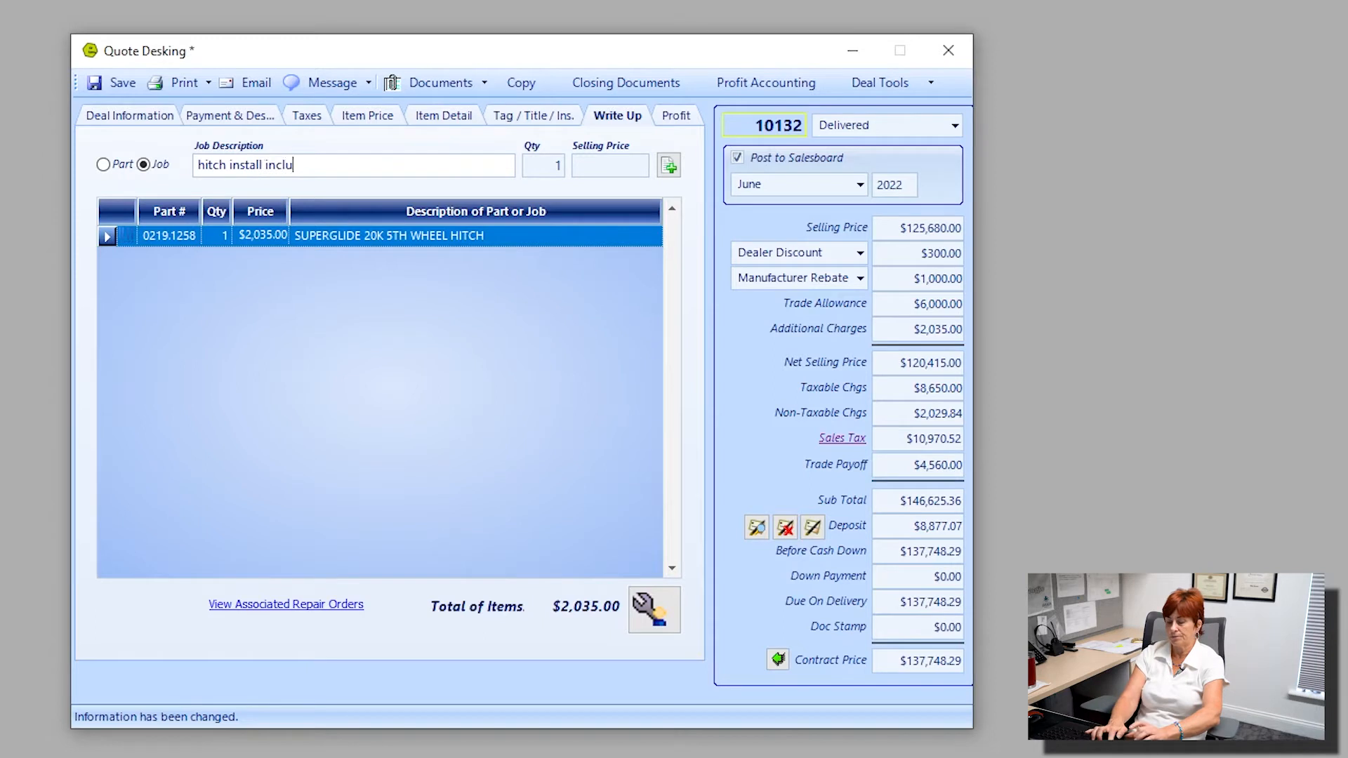
{"action": "type", "text": "ded"}
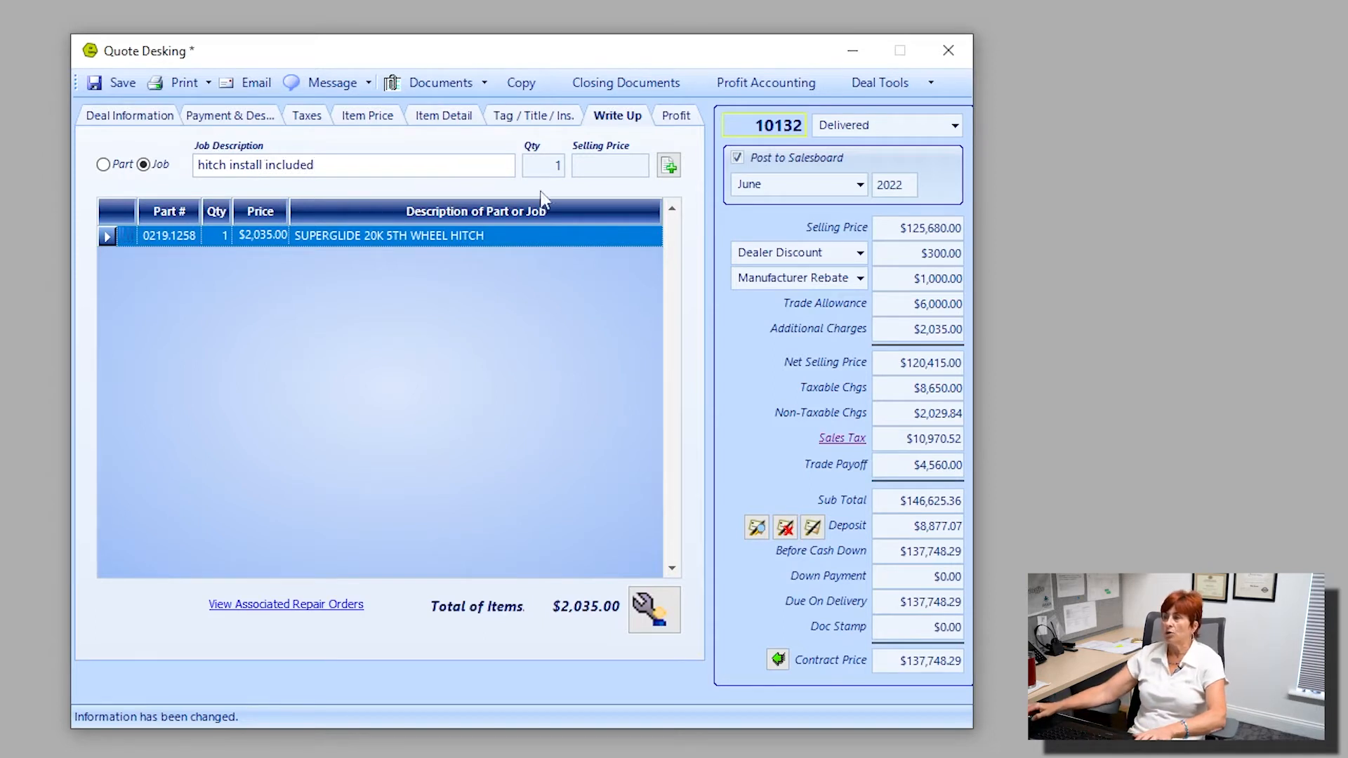
{"action": "left_click", "coordinate": [671, 168]}
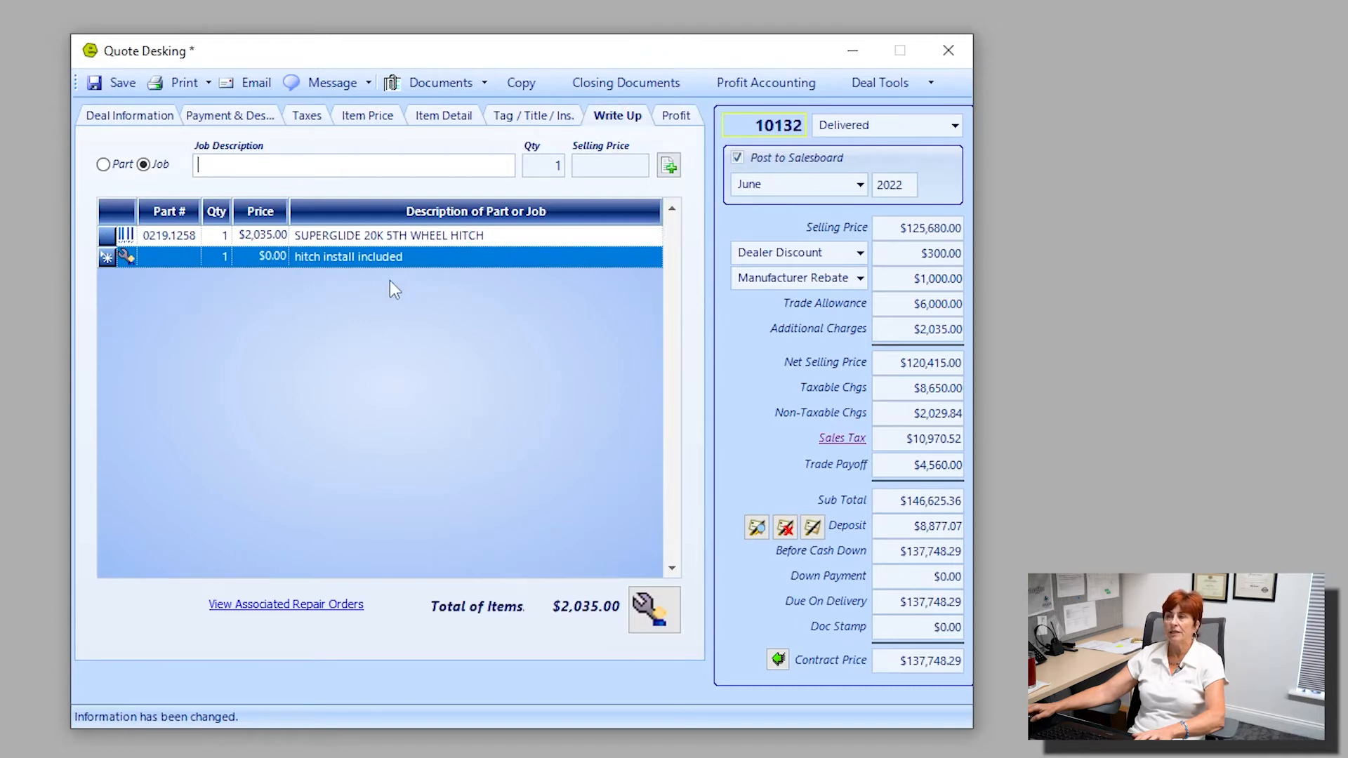
{"action": "left_click", "coordinate": [323, 335]}
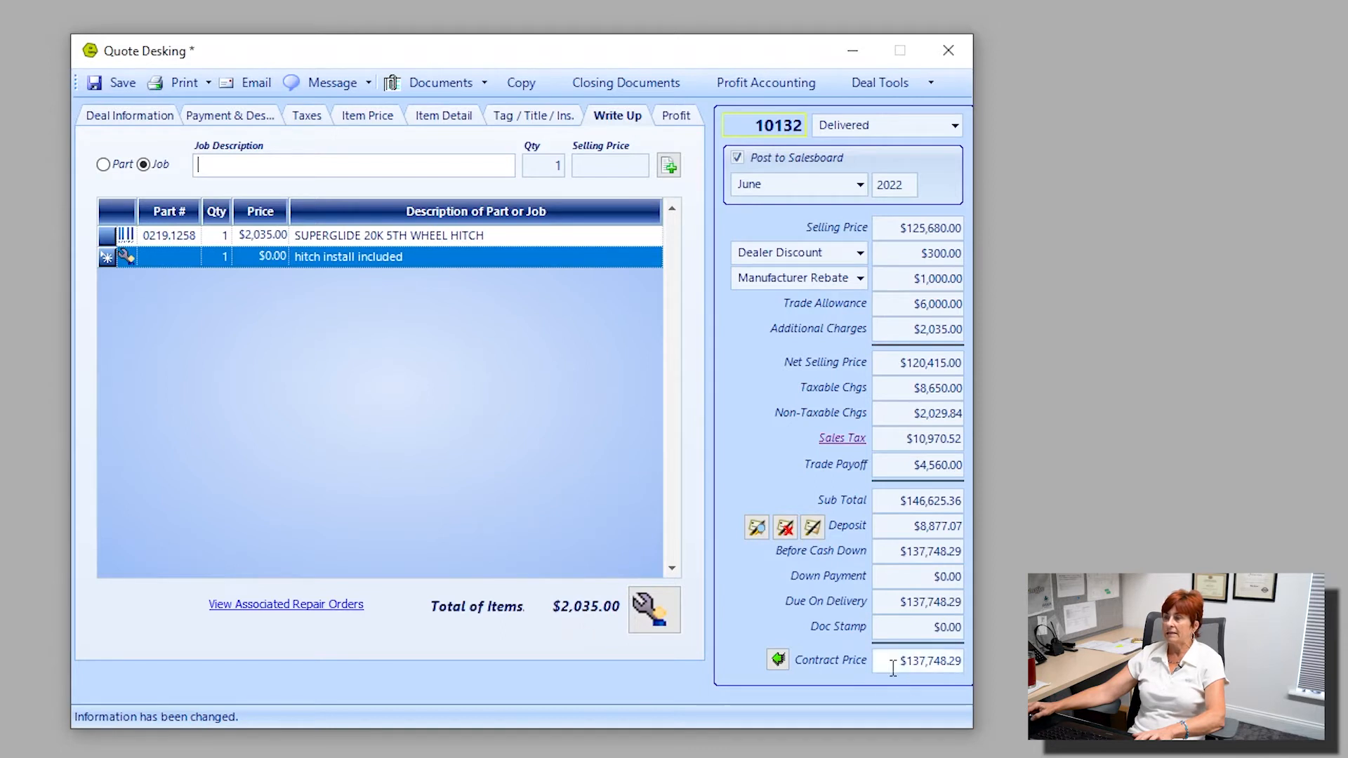
Save the quote and generate a repair order from its write-up items.
{"action": "left_click_drag", "start_coordinate": [888, 662], "coordinate": [976, 667]}
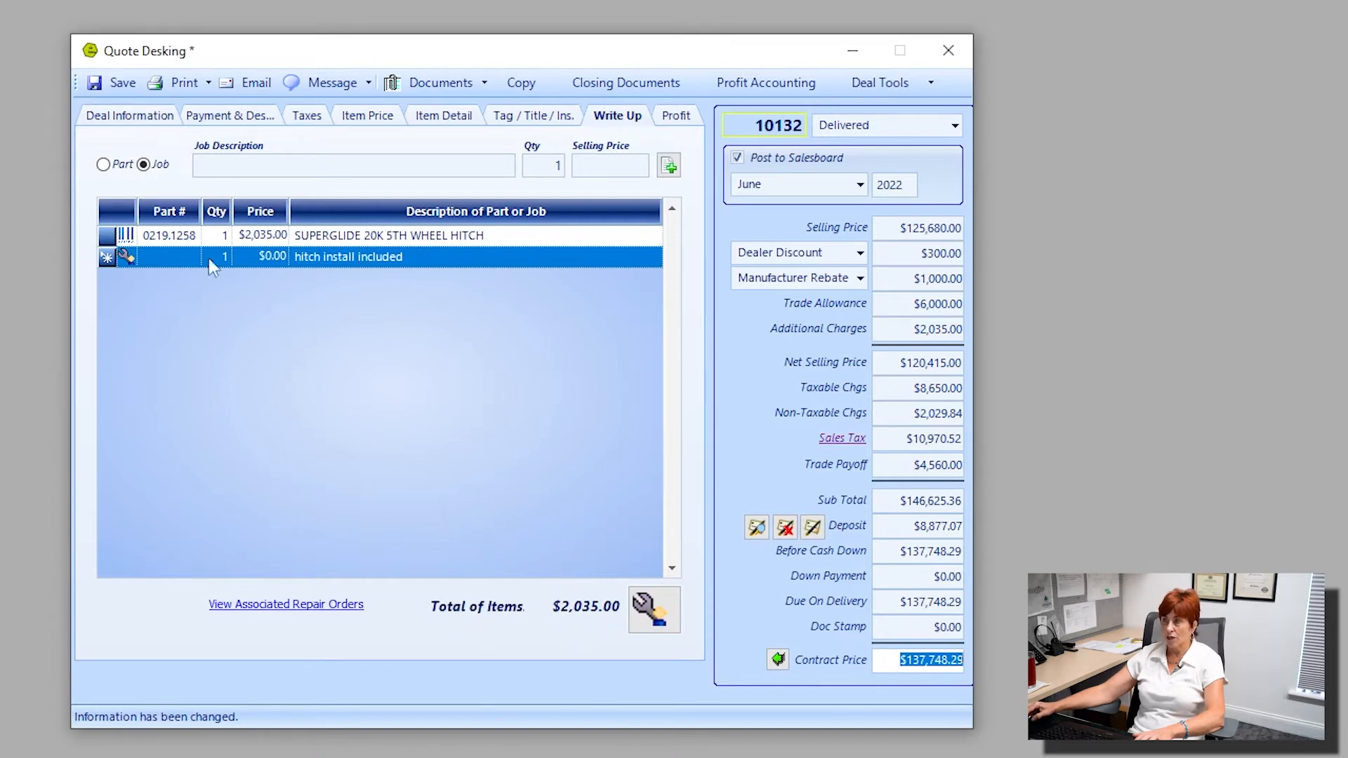
{"action": "left_click", "coordinate": [108, 82]}
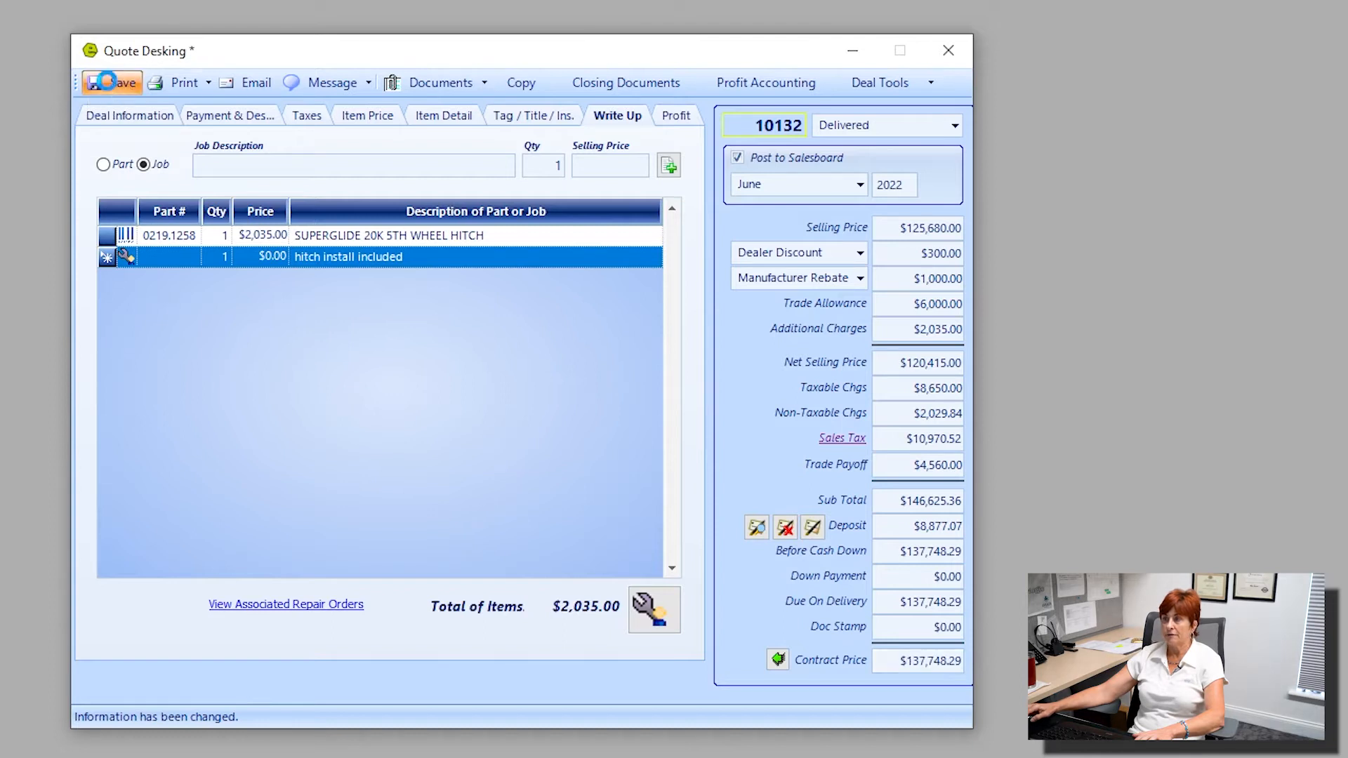
{"action": "left_click", "coordinate": [659, 611]}
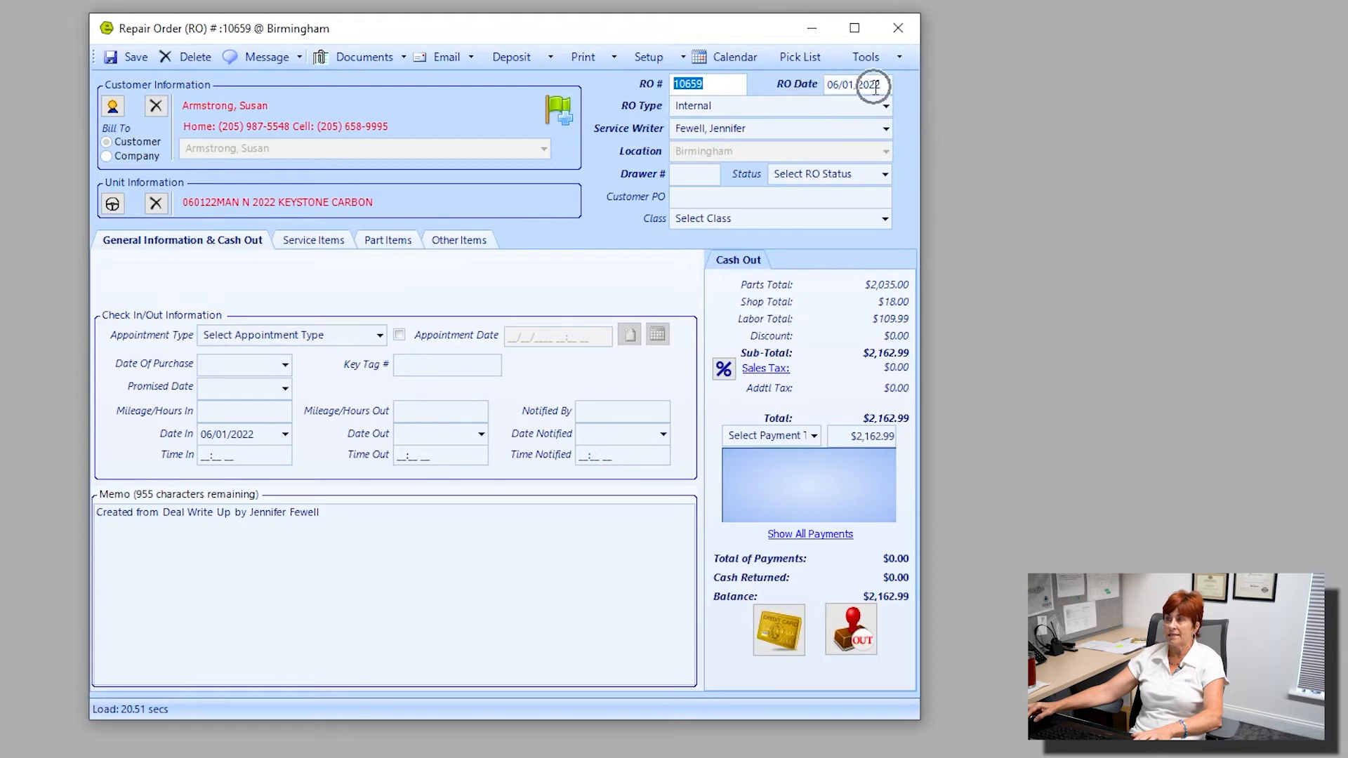
Set the repair order's status to Closed file.
{"action": "left_click", "coordinate": [722, 107]}
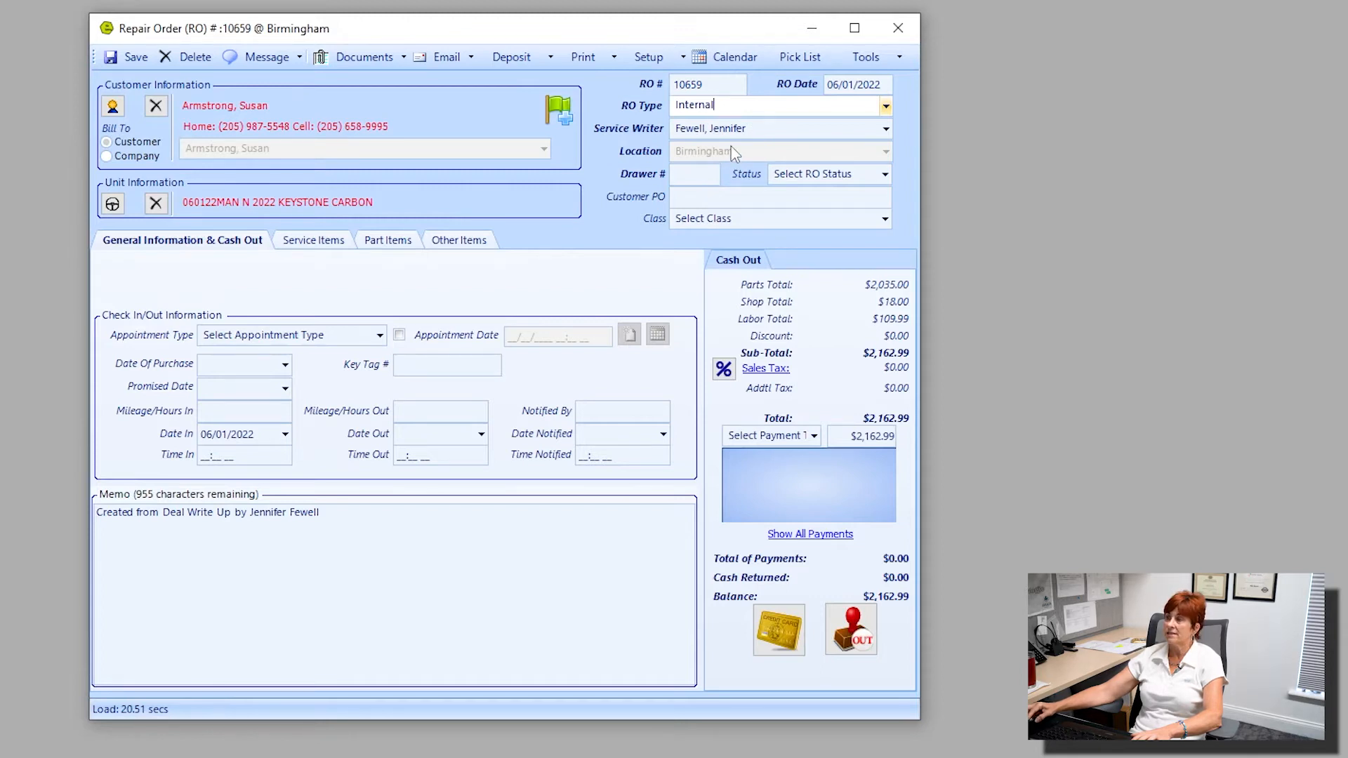
{"action": "left_click", "coordinate": [694, 179]}
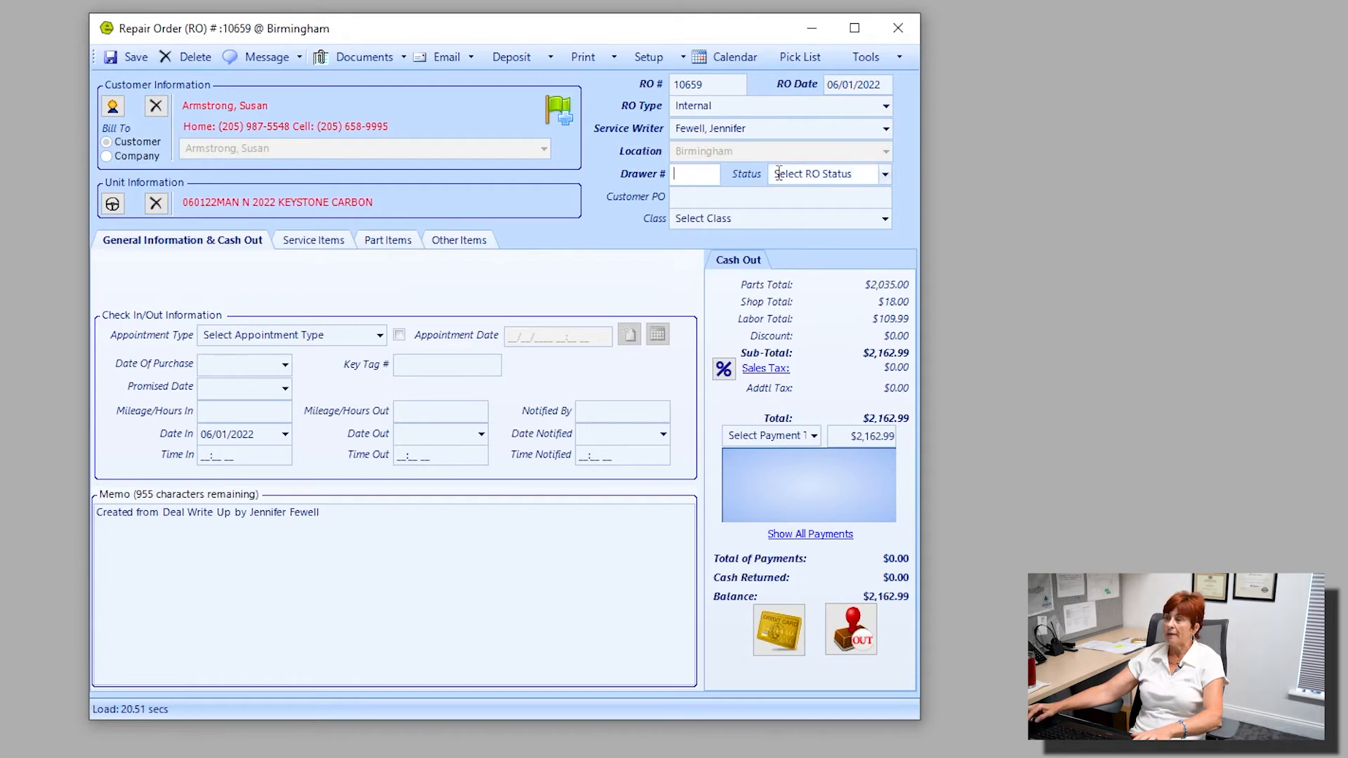
{"action": "left_click", "coordinate": [885, 177]}
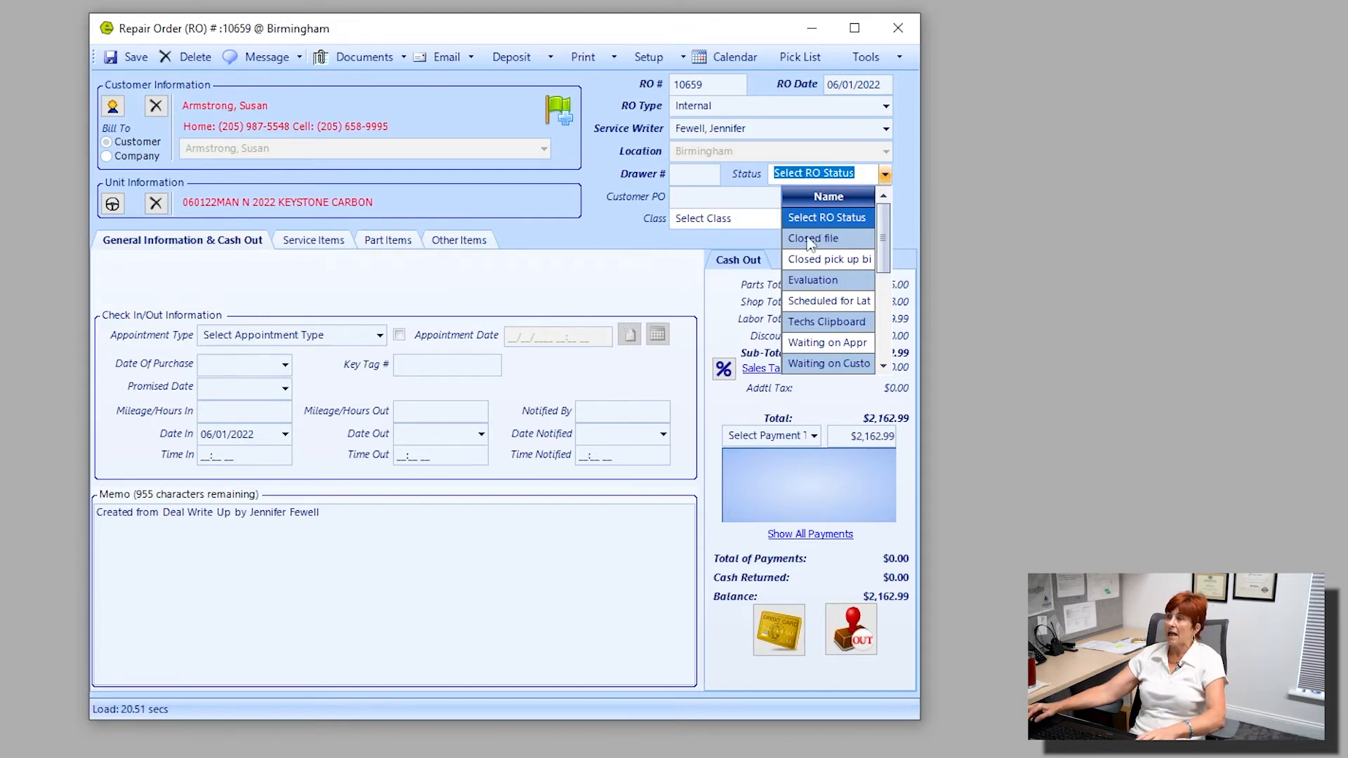
{"action": "left_click", "coordinate": [845, 237]}
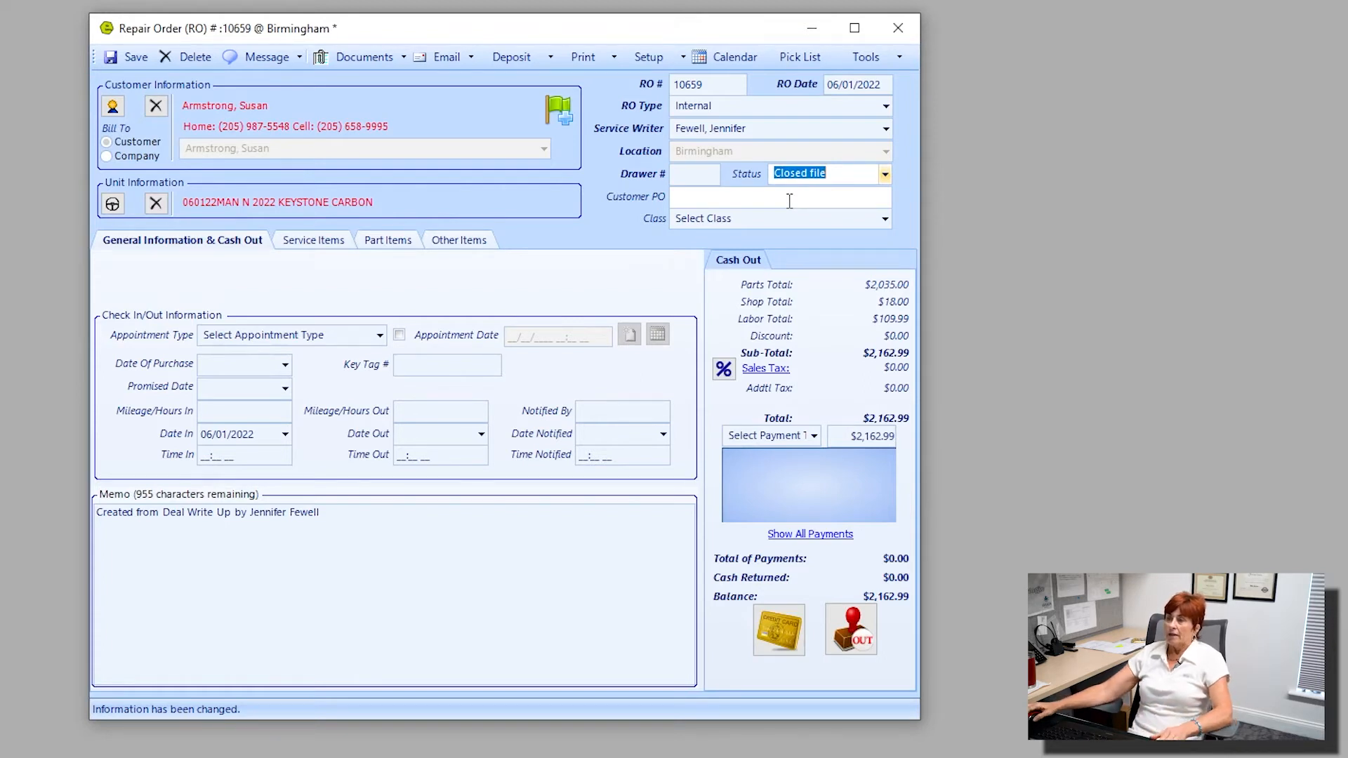
{"action": "key", "text": "ctrl"}
{"action": "key", "text": "ctrl"}
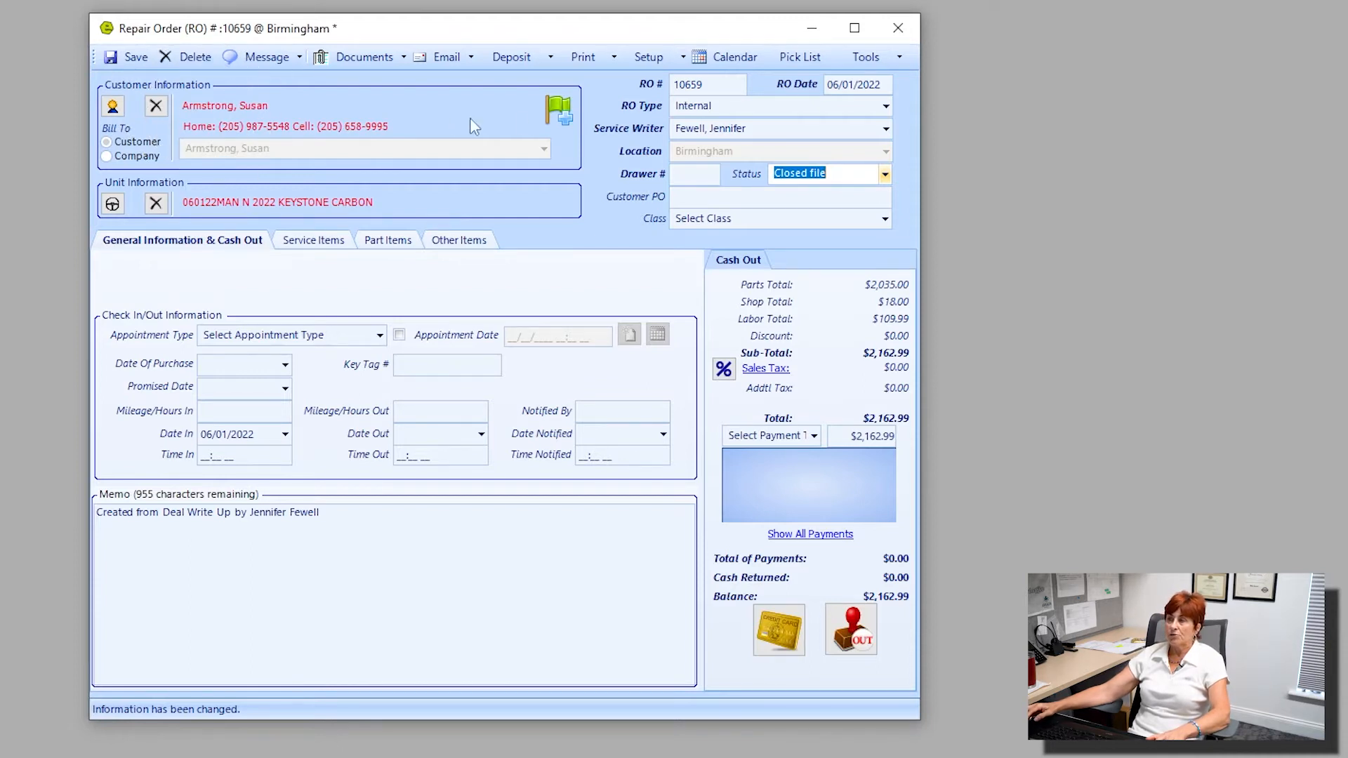
Review the customer alert's severity and note settings, and close them without saving.
{"action": "mouse_move", "coordinate": [558, 104]}
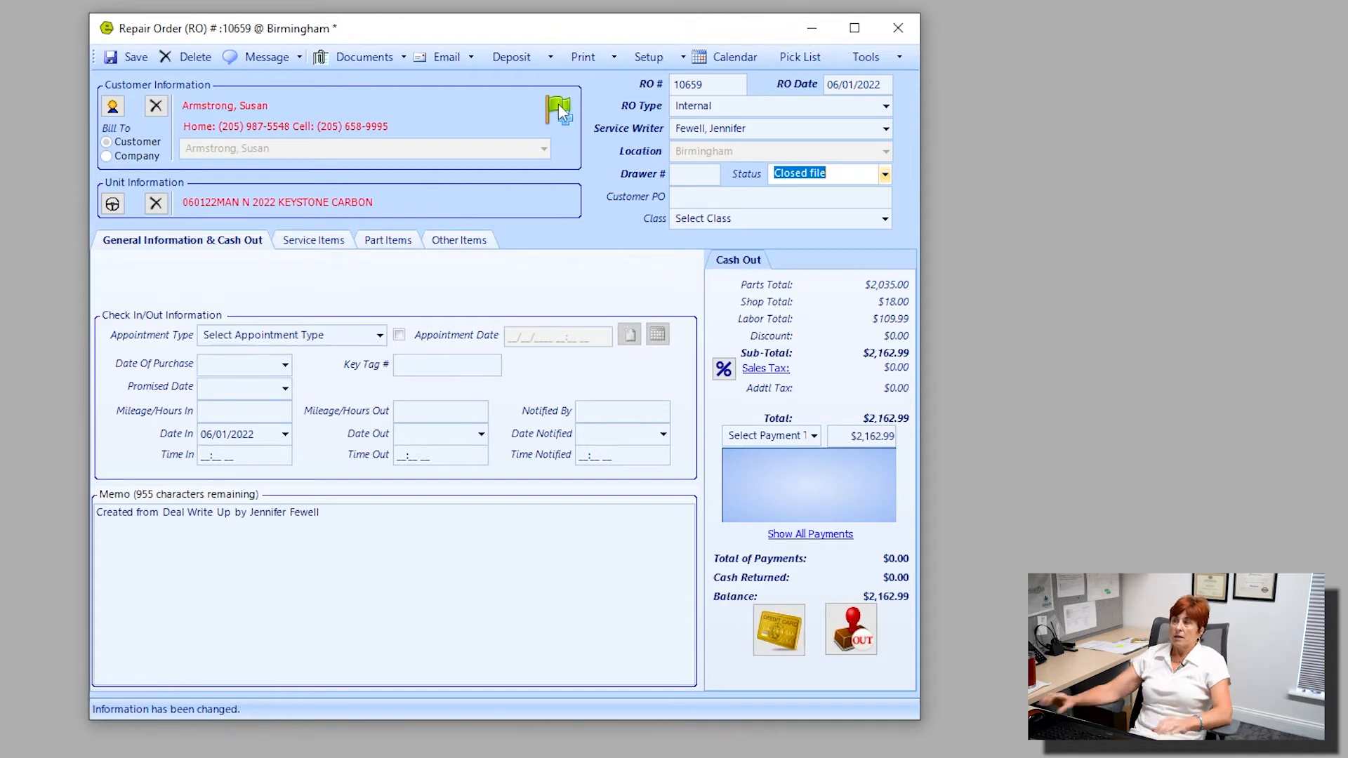
{"action": "left_click", "coordinate": [558, 103]}
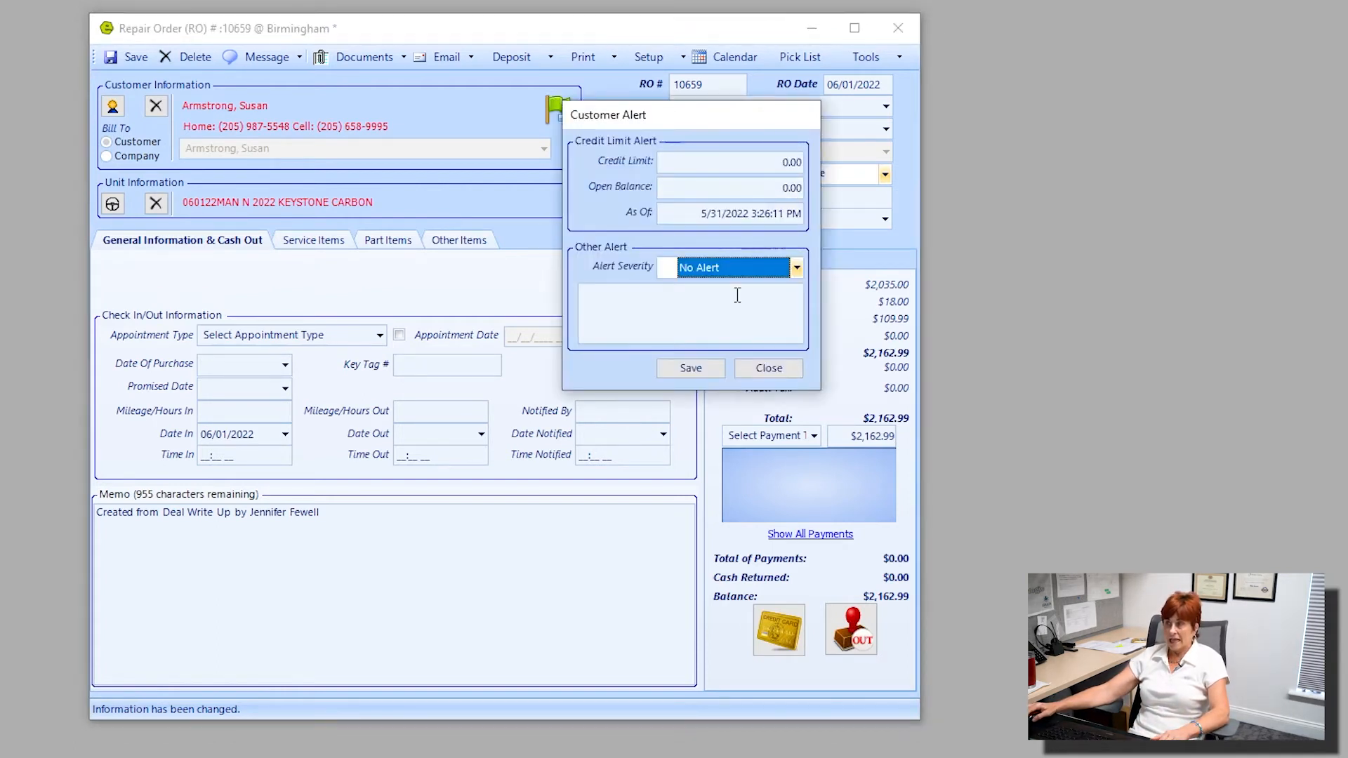
{"action": "left_click", "coordinate": [702, 316]}
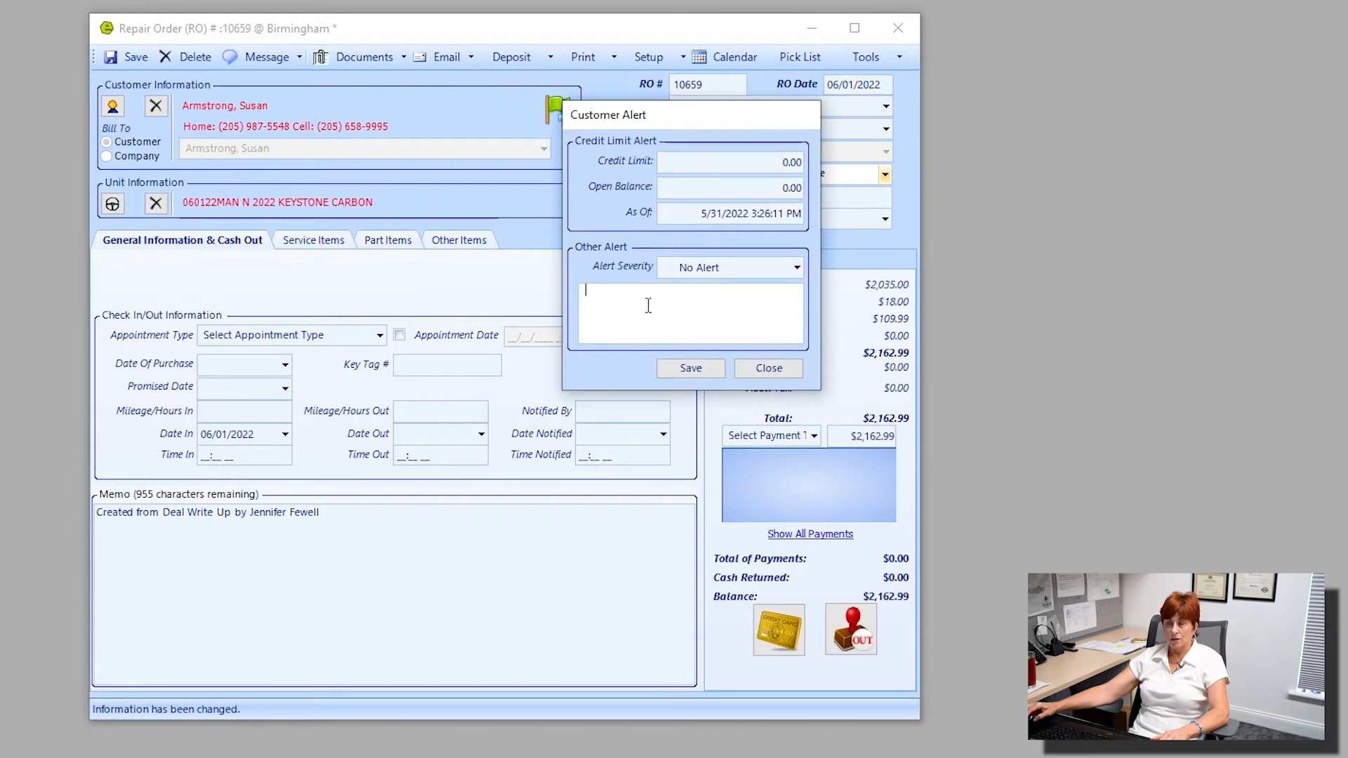
{"action": "left_click", "coordinate": [798, 269]}
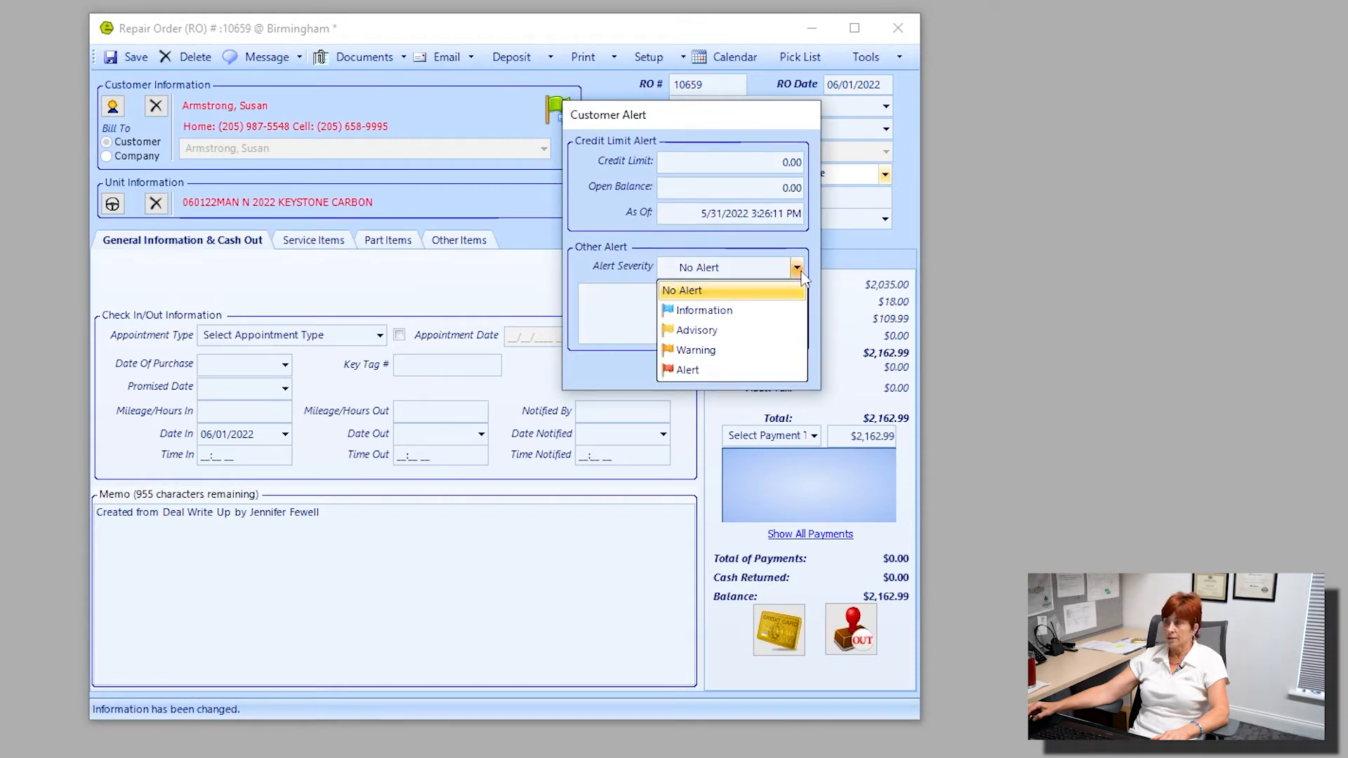
{"action": "left_click", "coordinate": [596, 368]}
{"action": "left_click", "coordinate": [759, 370]}
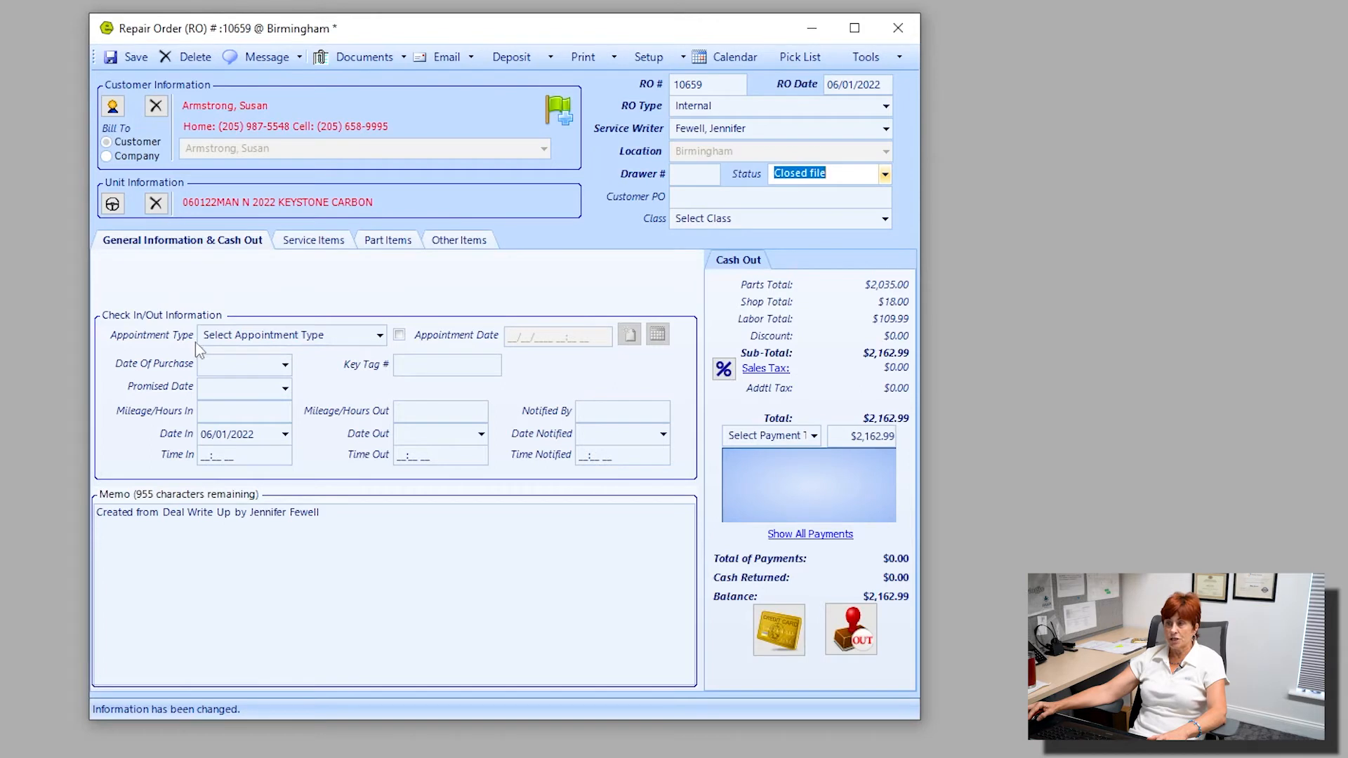
Set the repair order's appointment type to Scheduled Appointment and enable its appointment date.
{"action": "left_click", "coordinate": [379, 335]}
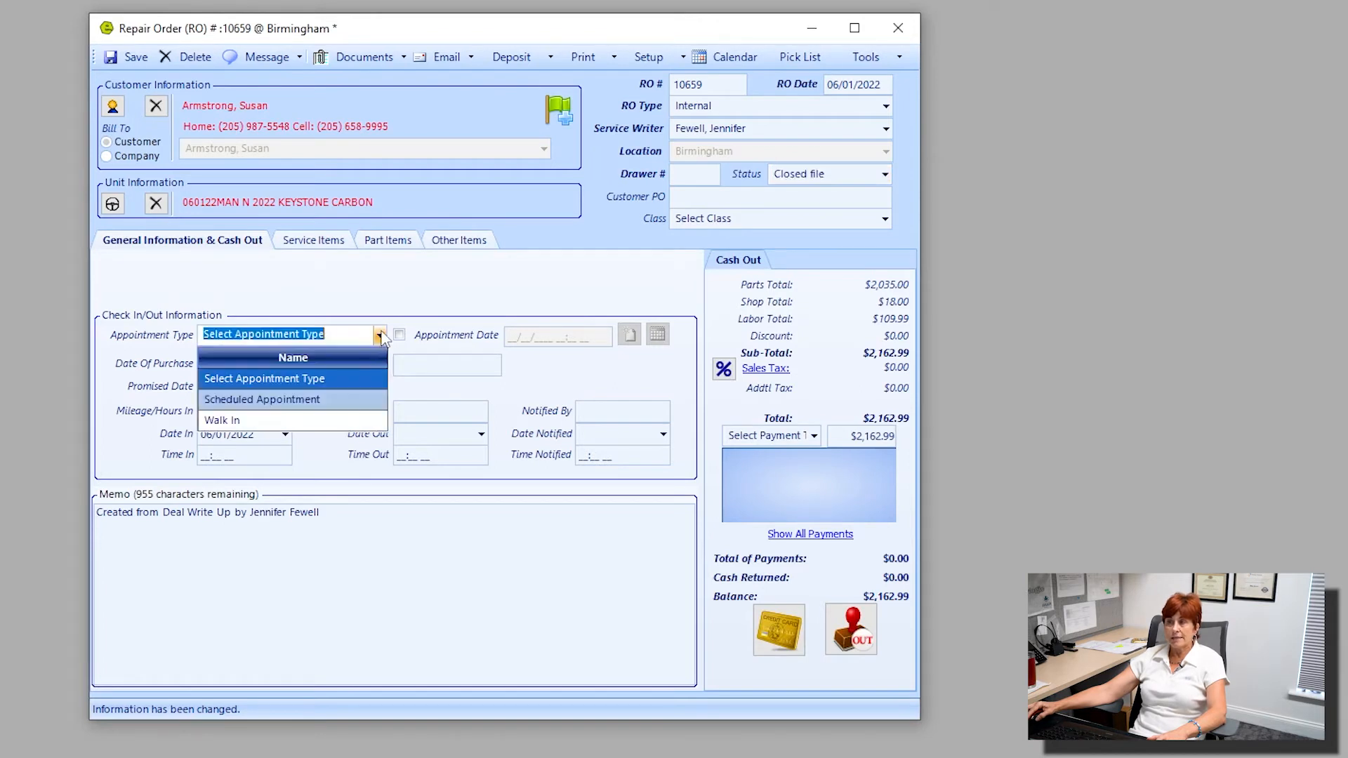
{"action": "left_click", "coordinate": [287, 405]}
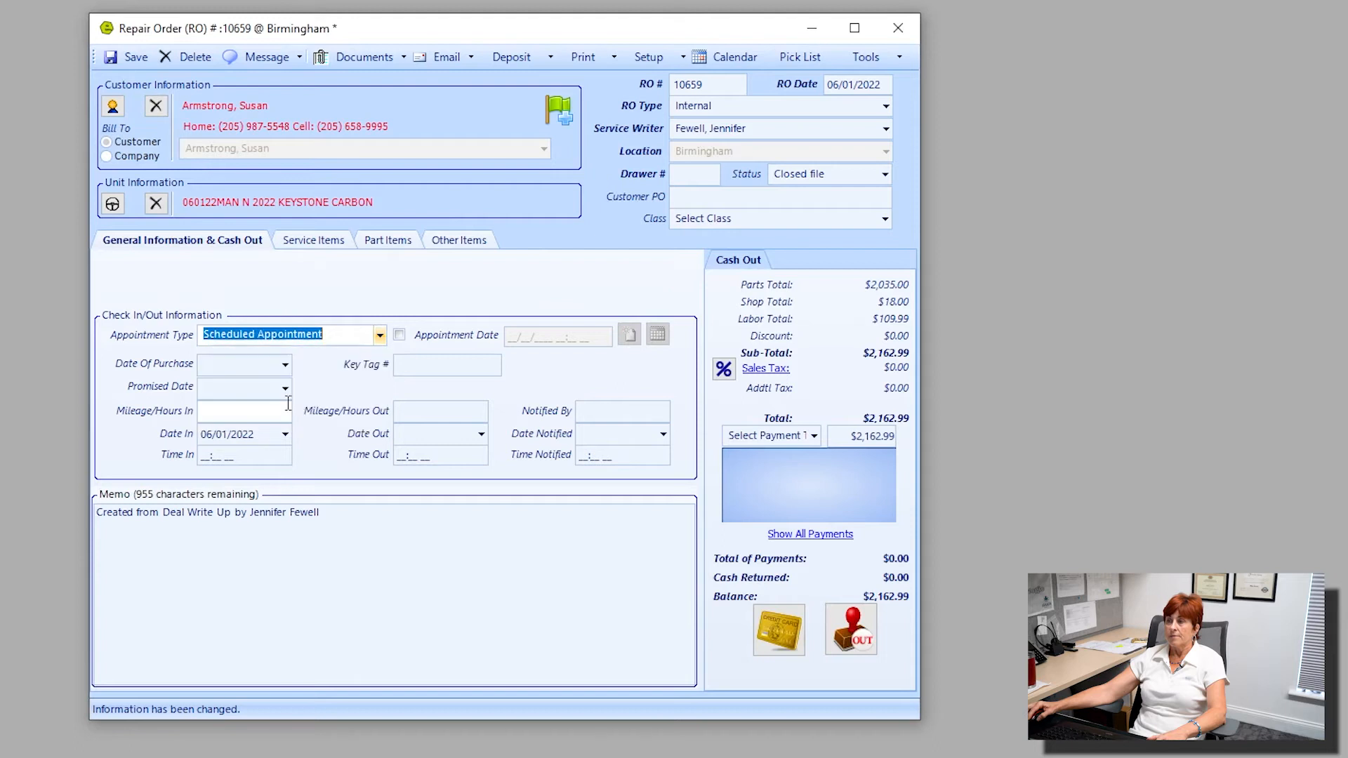
{"action": "left_click", "coordinate": [399, 335]}
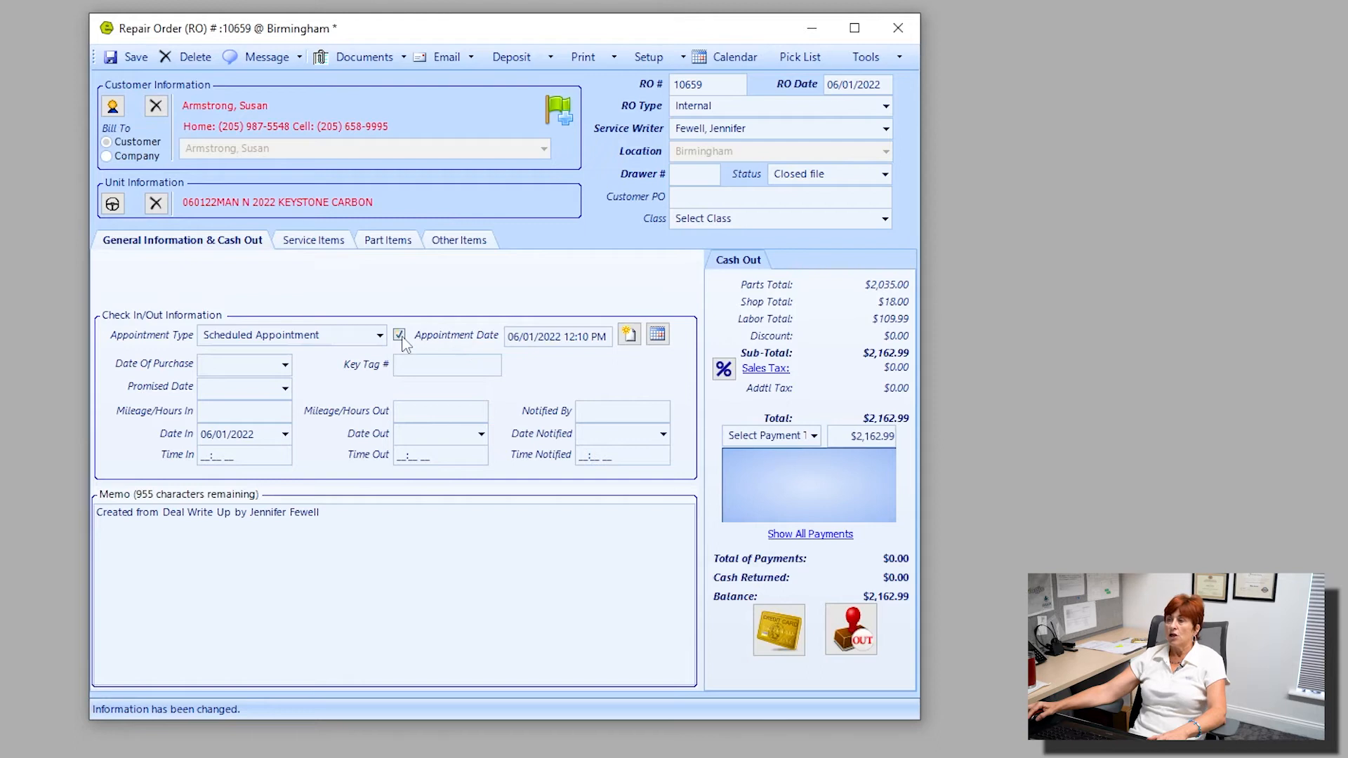
{"action": "key", "text": "ctrl"}
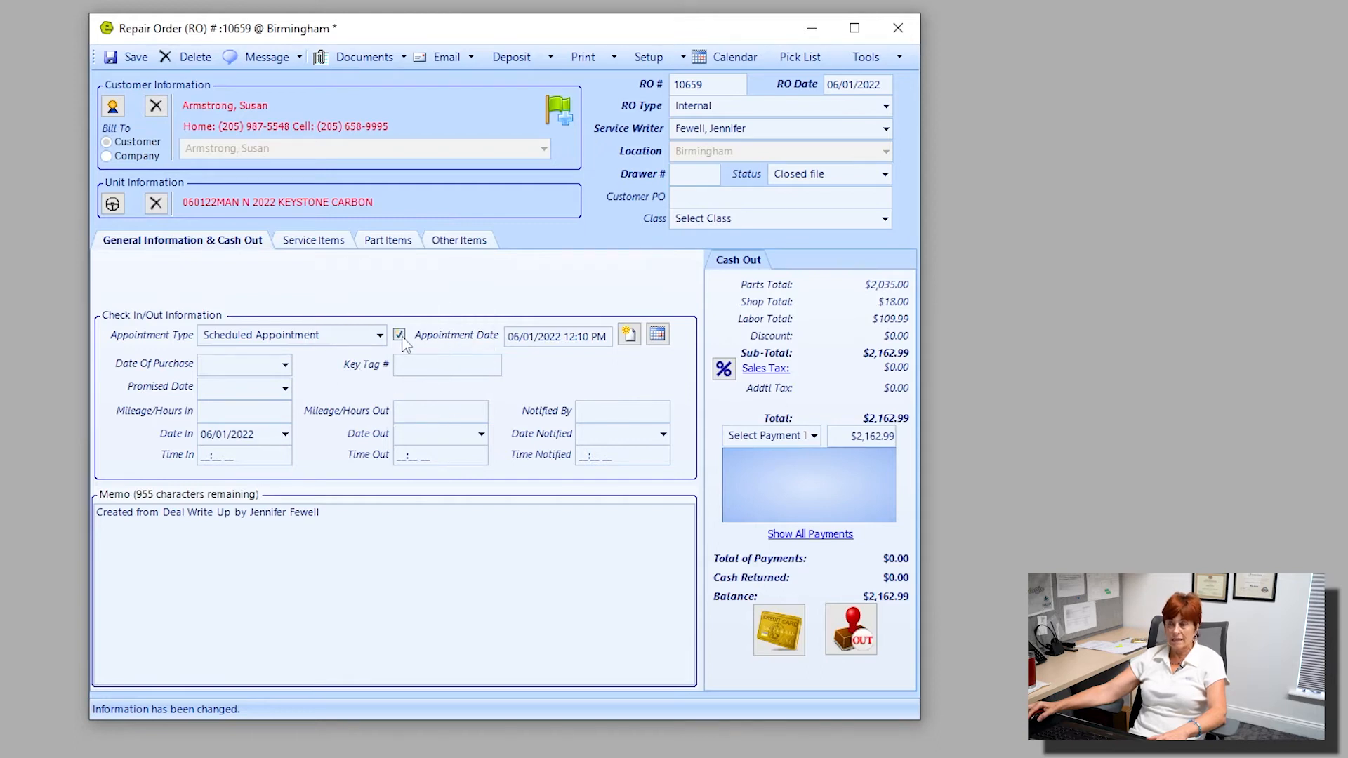
{"action": "key", "text": "ctrl"}
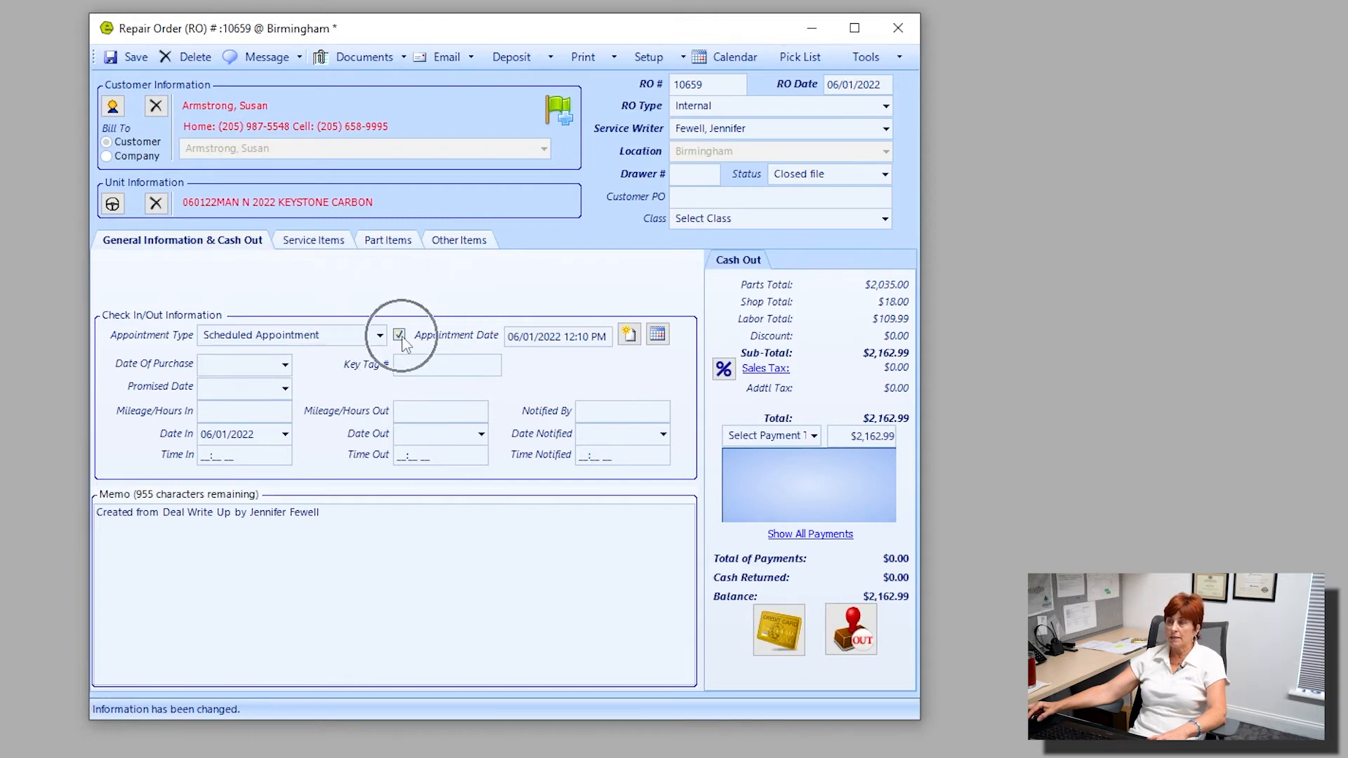
Create a calendar appointment from the repair order, saving the order's changes first.
{"action": "left_click", "coordinate": [629, 336]}
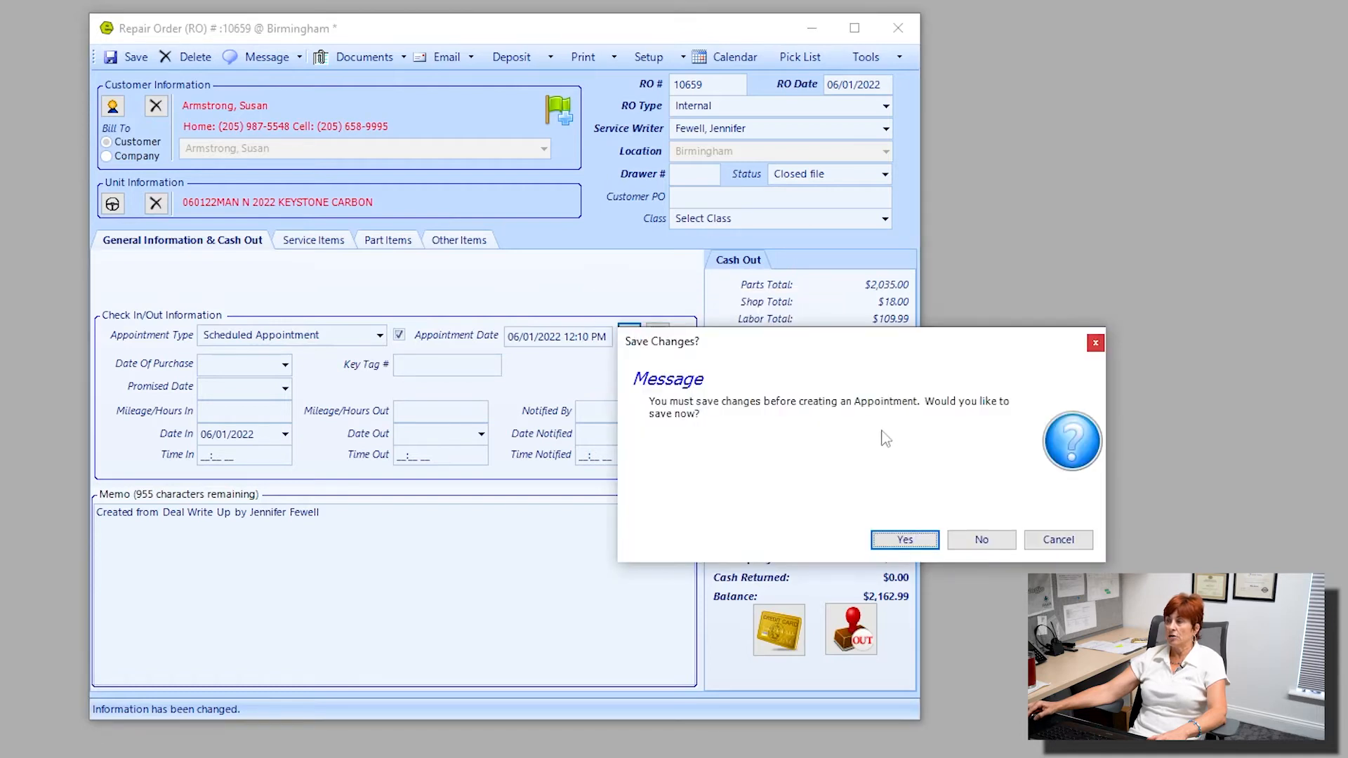
{"action": "left_click", "coordinate": [906, 540]}
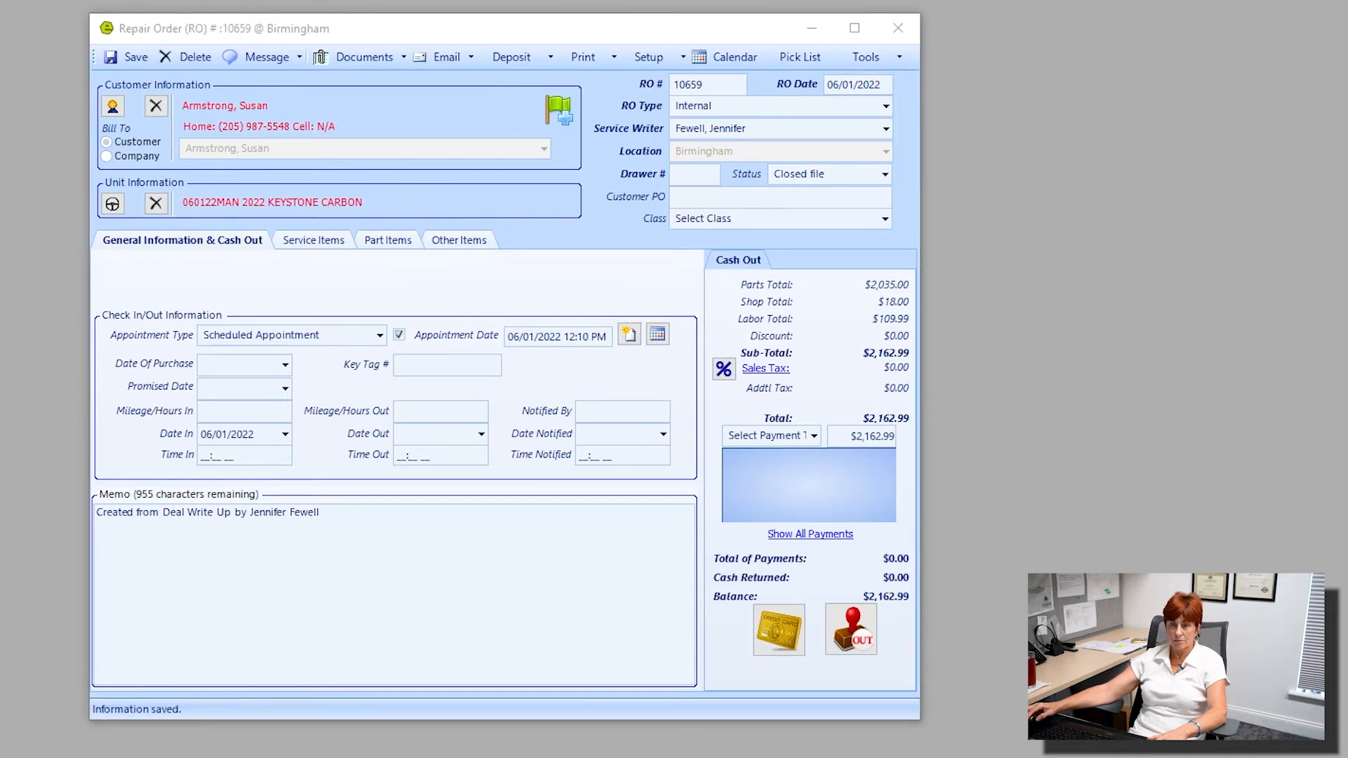
{"action": "left_click_drag", "start_coordinate": [0, 43], "coordinate": [337, 33]}
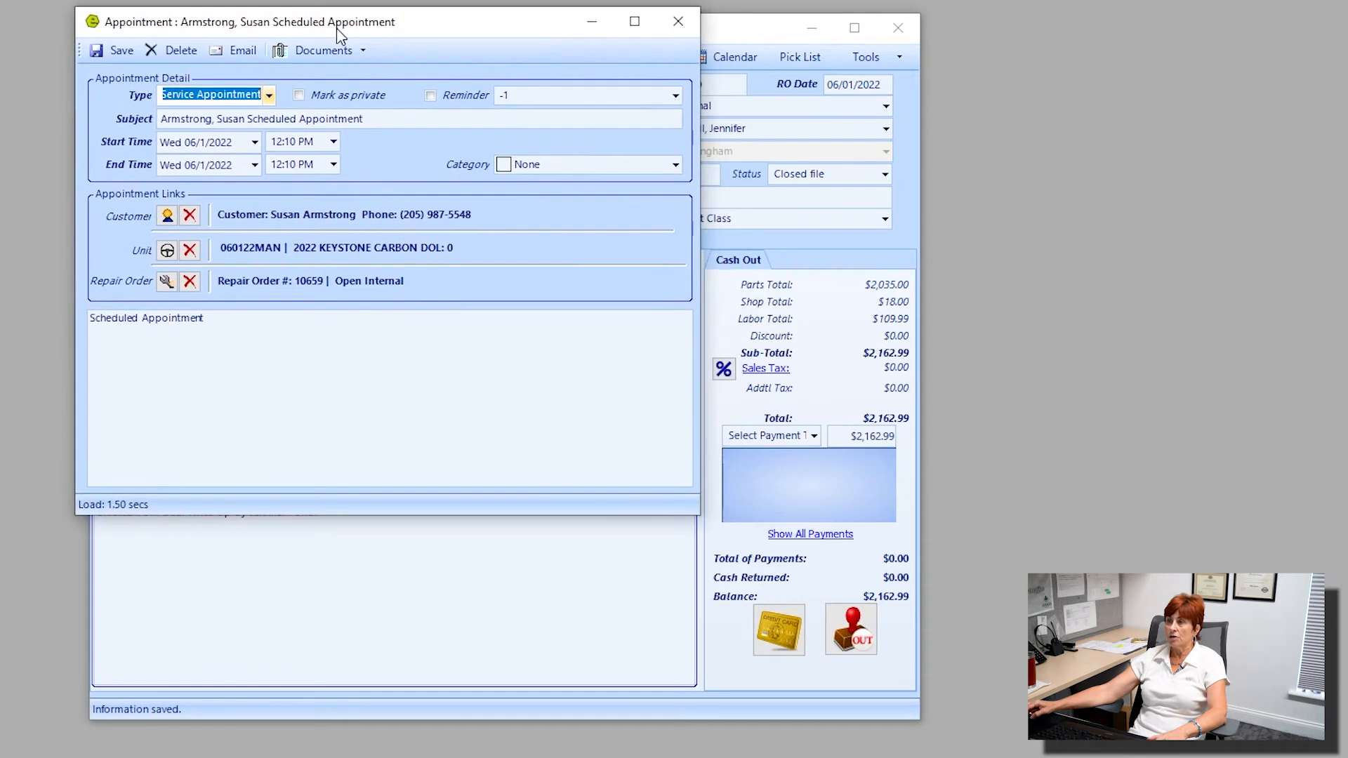
Set the appointment's type to Customer Appointment and turn on a reminder of 5 minutes.
{"action": "left_click", "coordinate": [269, 96]}
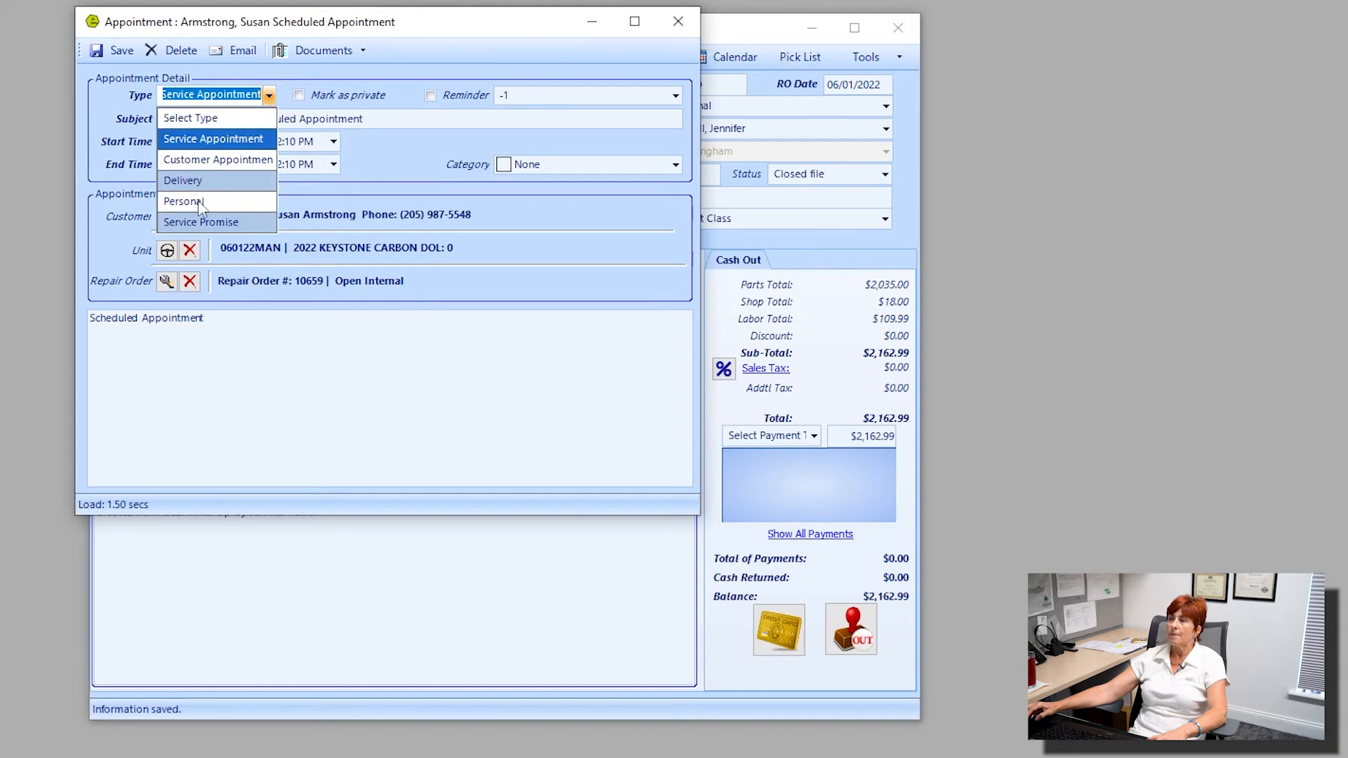
{"action": "left_click", "coordinate": [221, 161]}
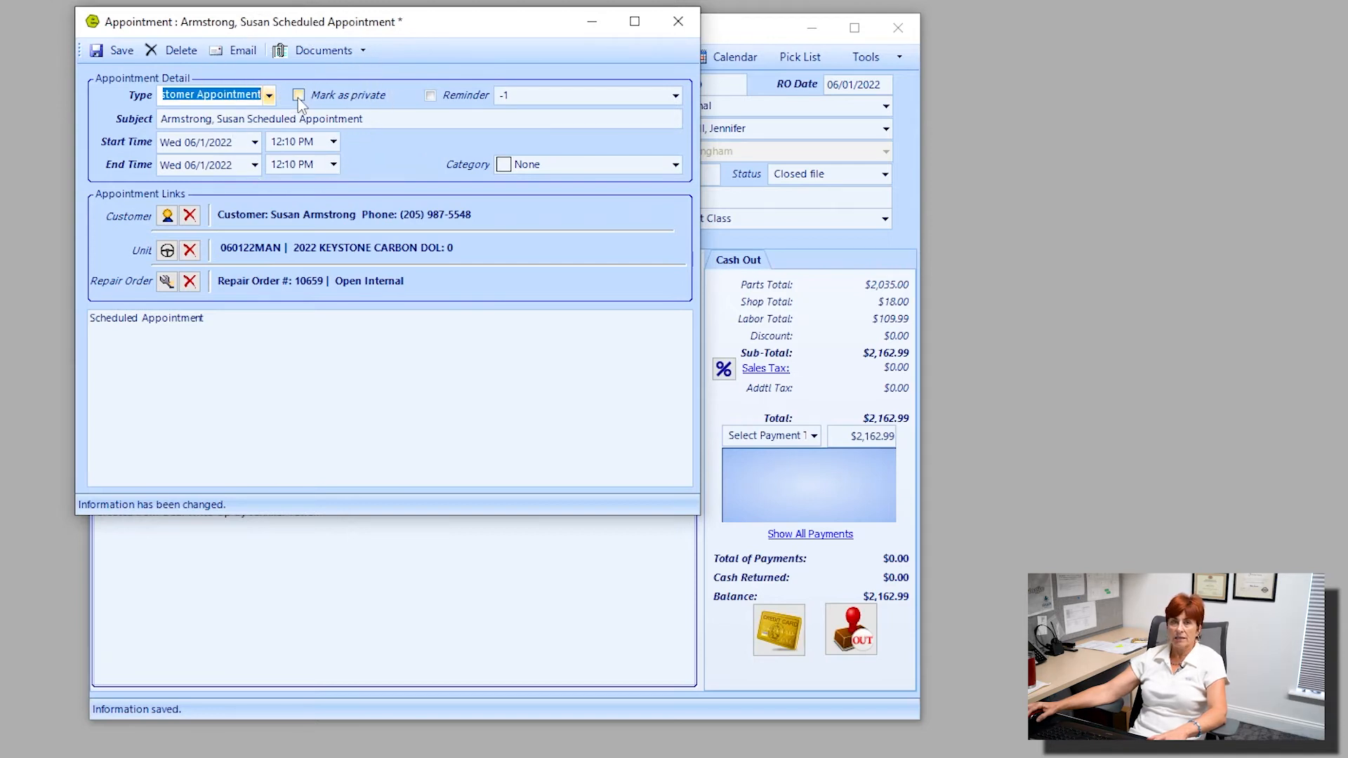
{"action": "left_click", "coordinate": [429, 97]}
{"action": "left_click", "coordinate": [675, 96]}
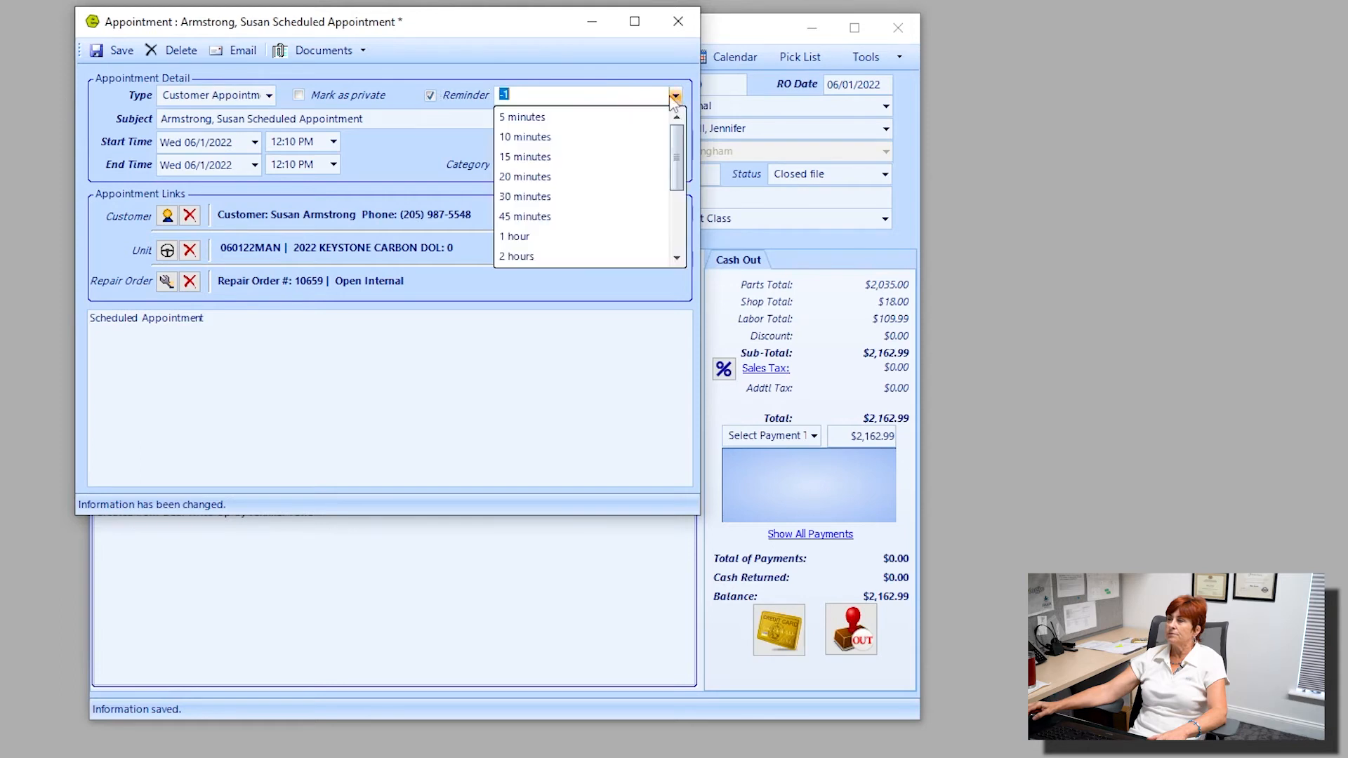
{"action": "left_click", "coordinate": [572, 116]}
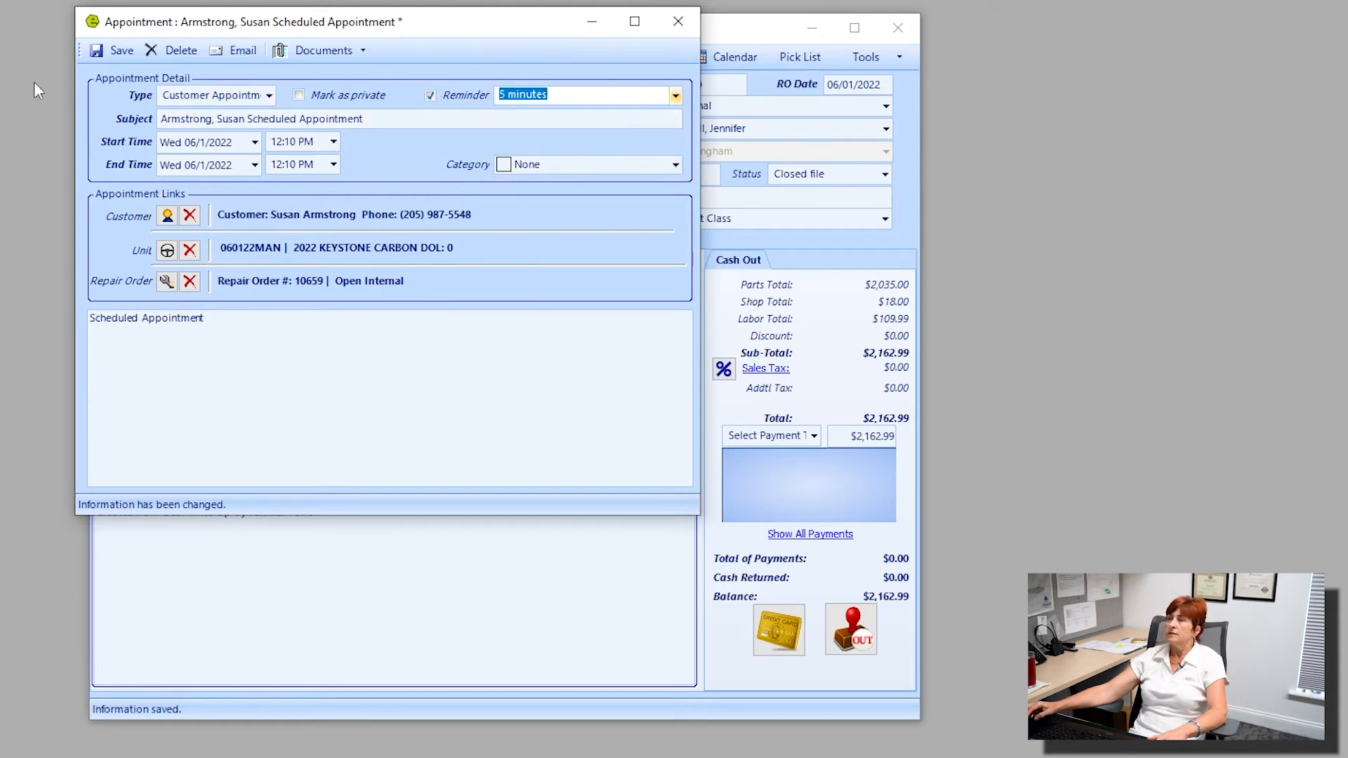
{"action": "left_click", "coordinate": [385, 124]}
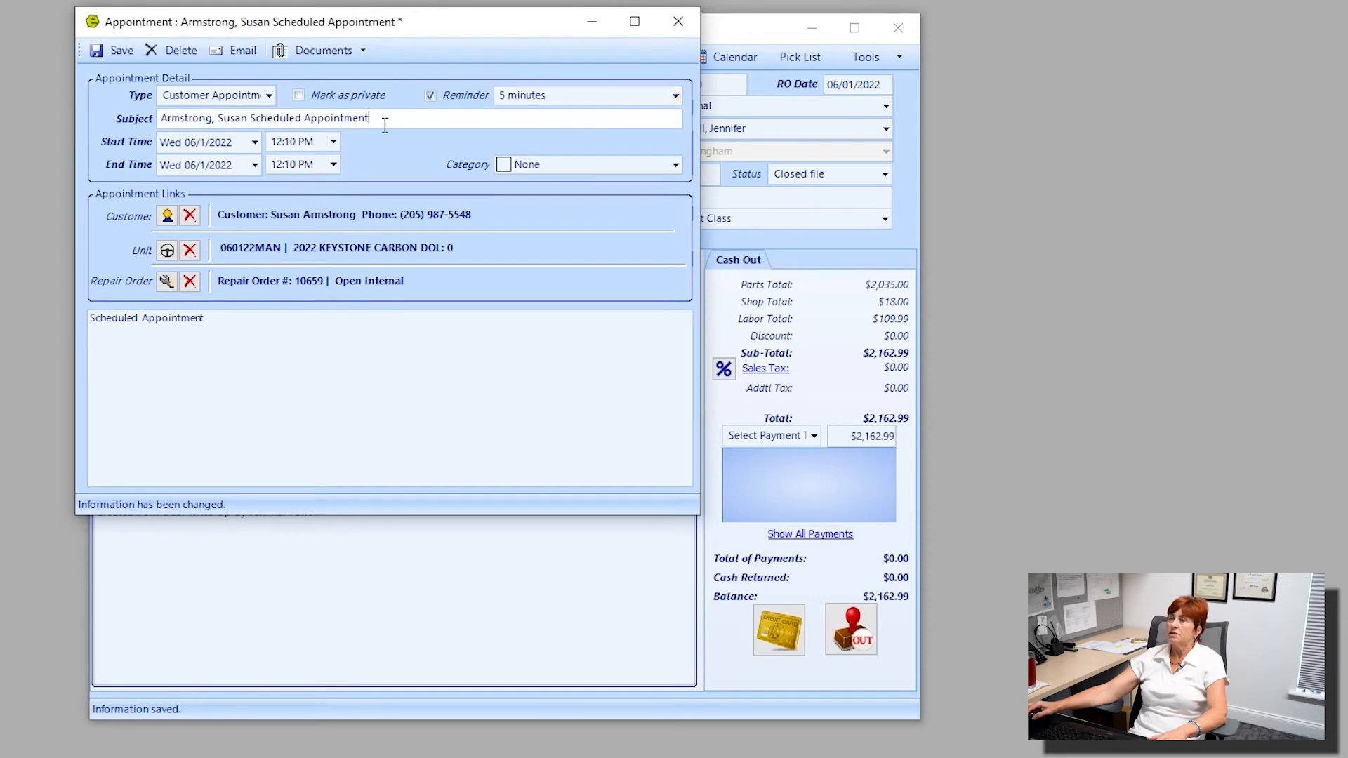
{"action": "left_click_drag", "start_coordinate": [385, 124], "coordinate": [218, 119]}
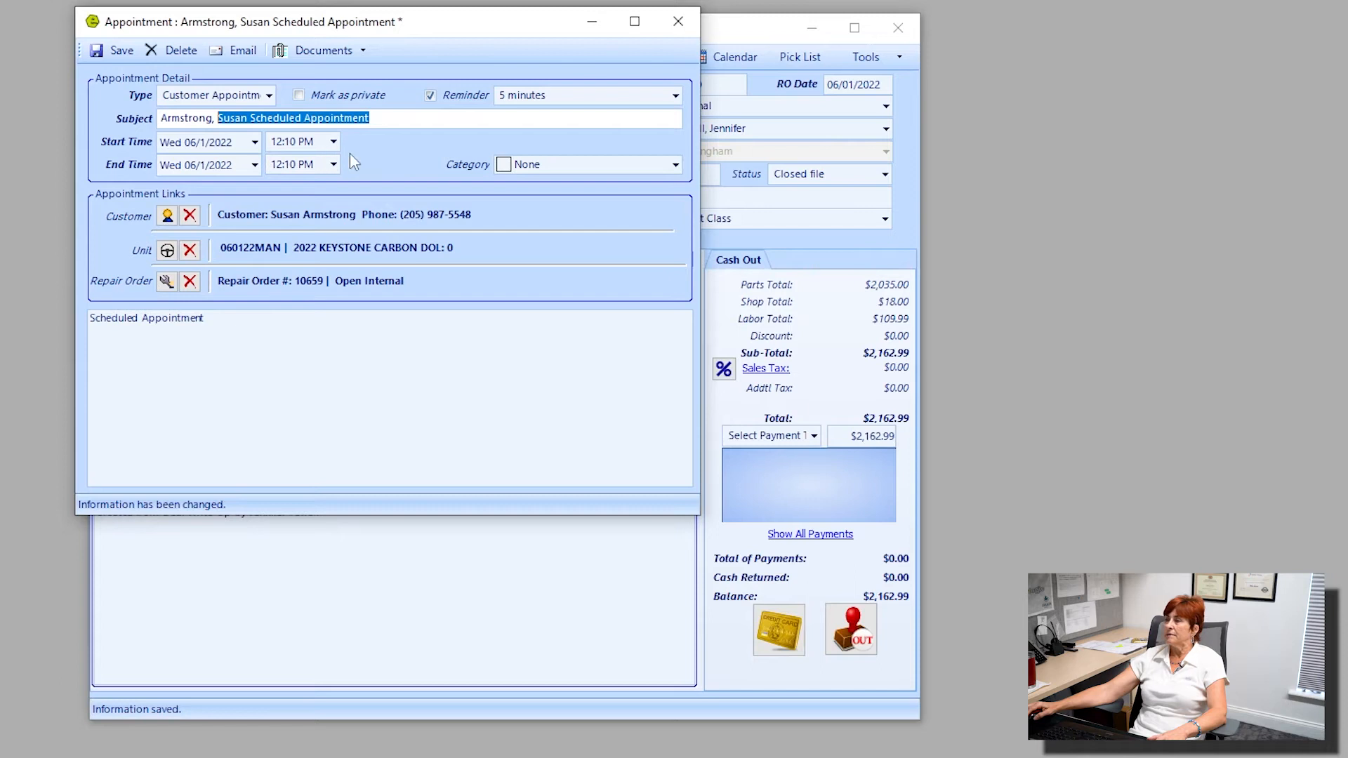
Set the appointment's start time to 12:20 AM and its end time to 1:30 AM.
{"action": "left_click", "coordinate": [333, 141]}
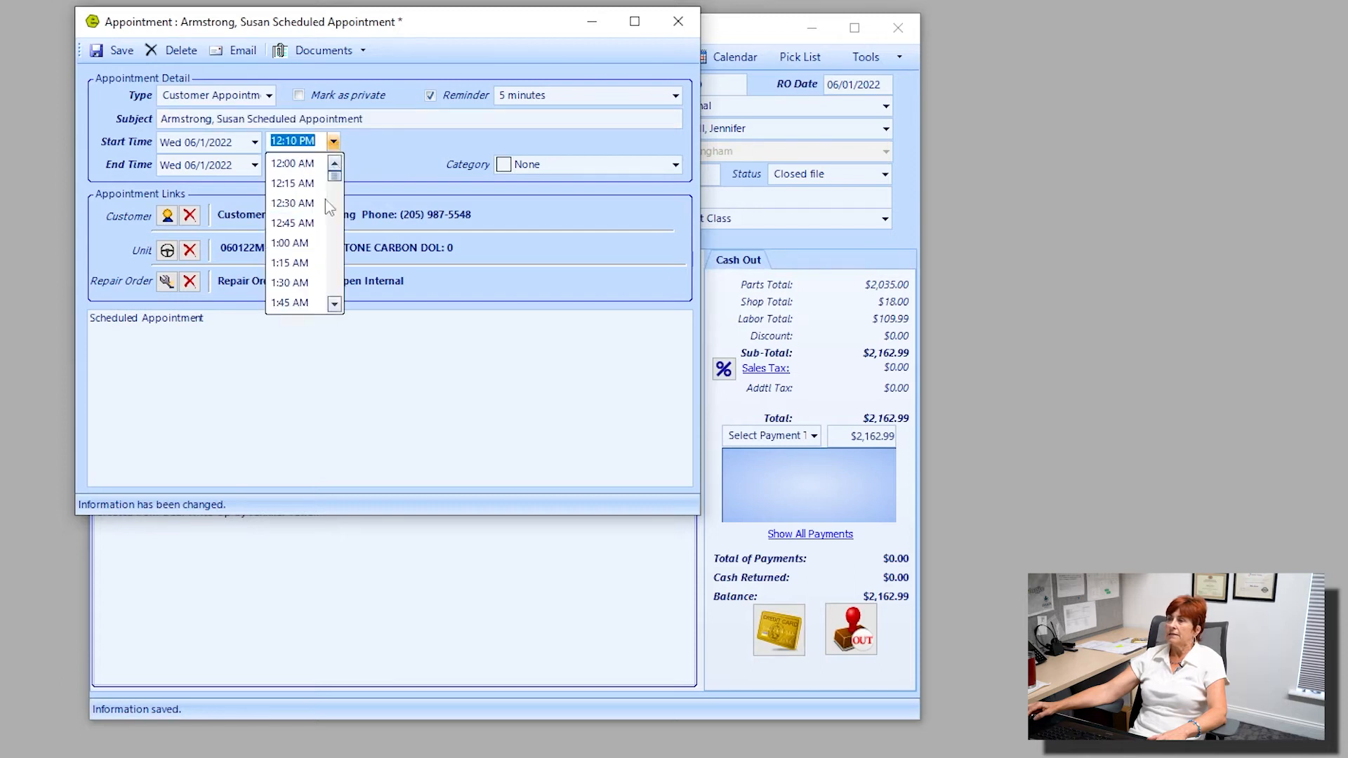
{"action": "left_click", "coordinate": [311, 183]}
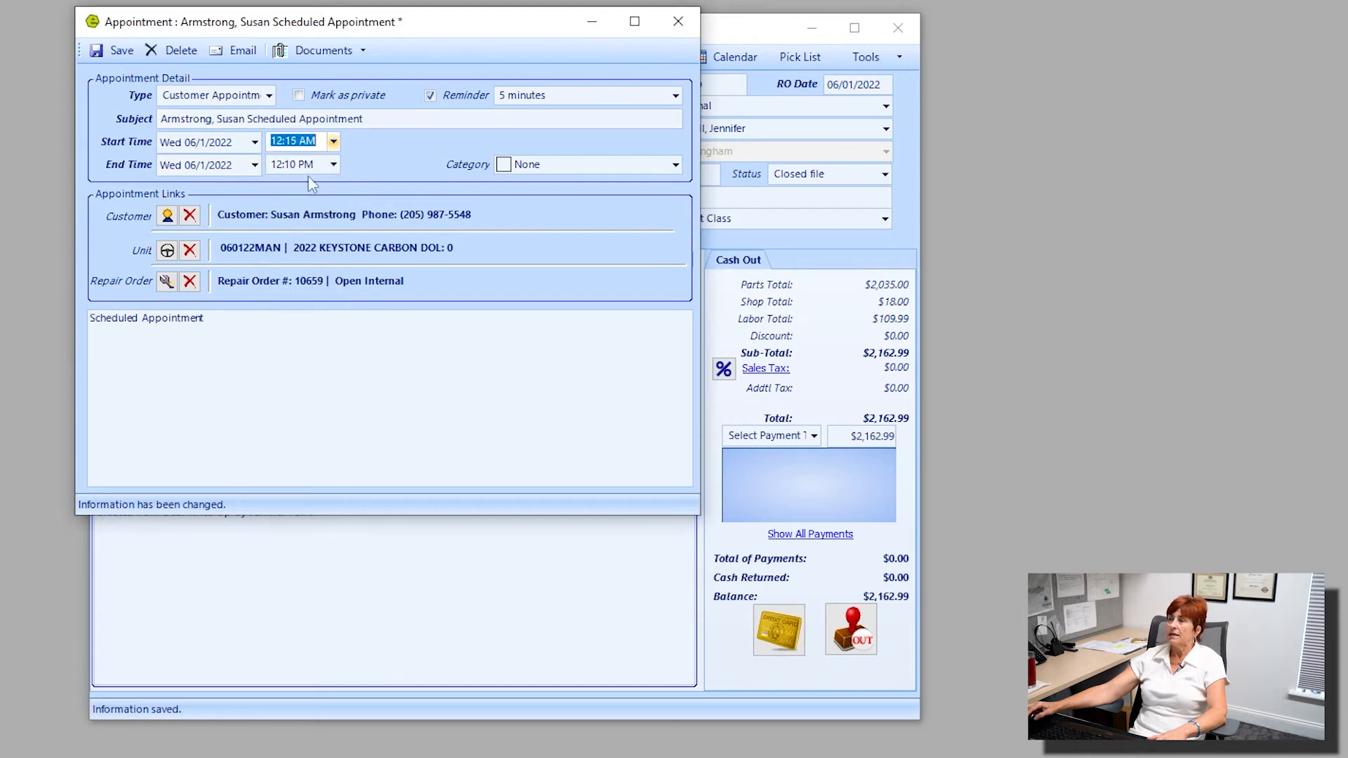
{"action": "left_click", "coordinate": [302, 141]}
{"action": "key", "text": "BackSpace"}
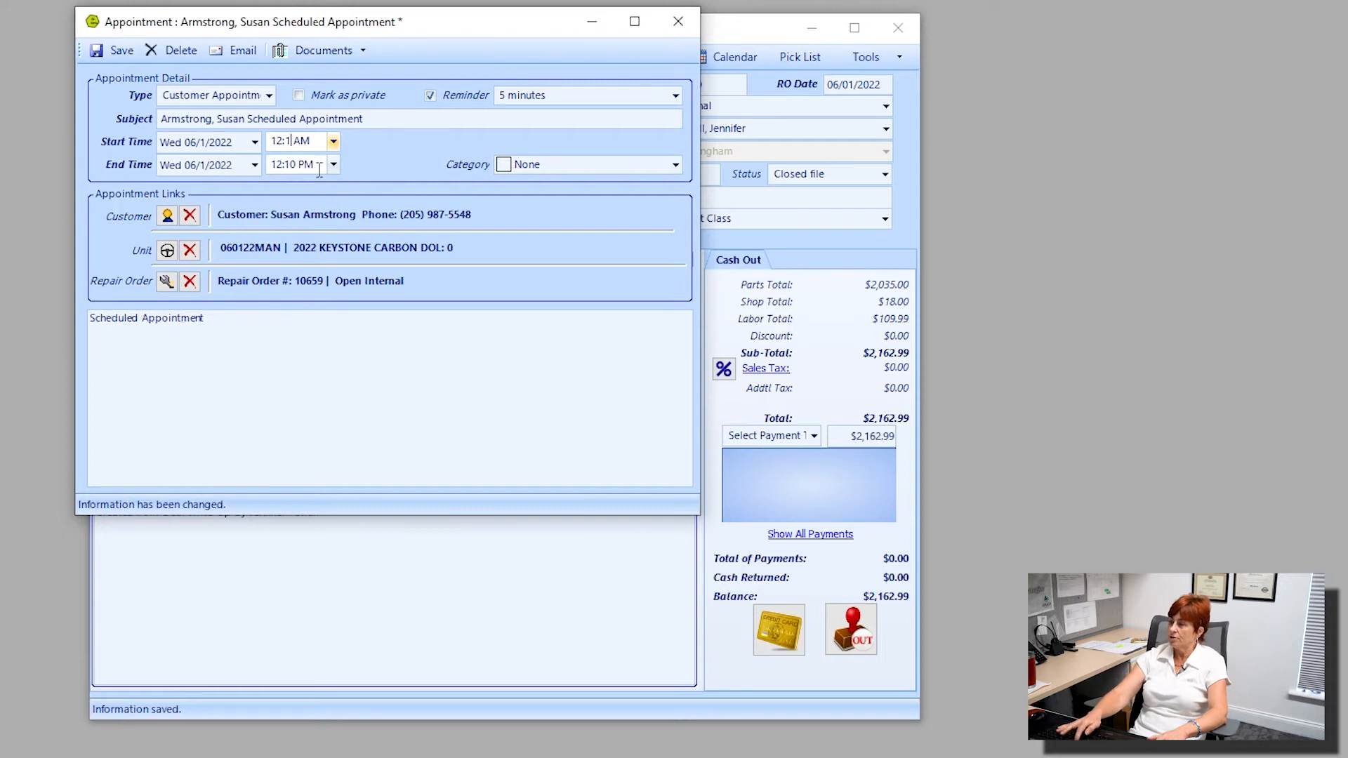
{"action": "key", "text": "BackSpace"}
{"action": "type", "text": "20"}
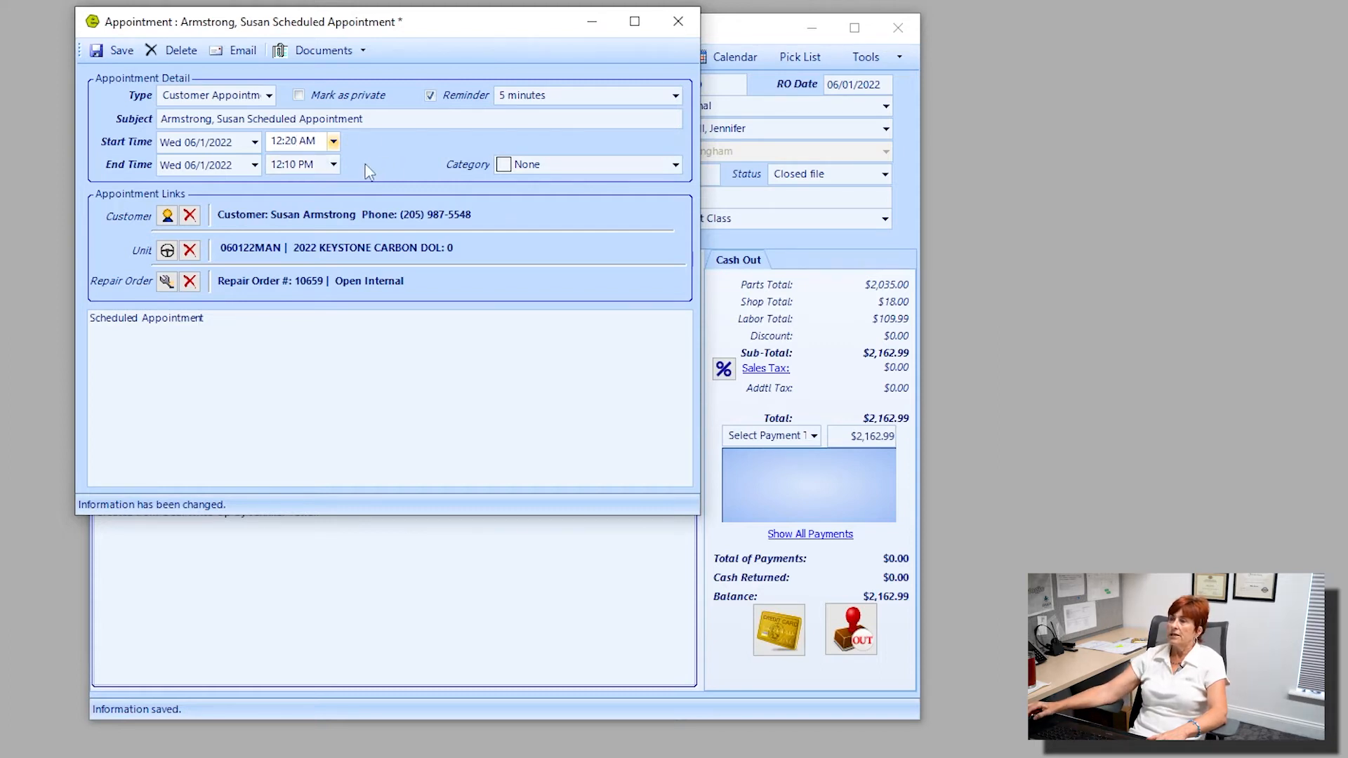
{"action": "left_click", "coordinate": [333, 165]}
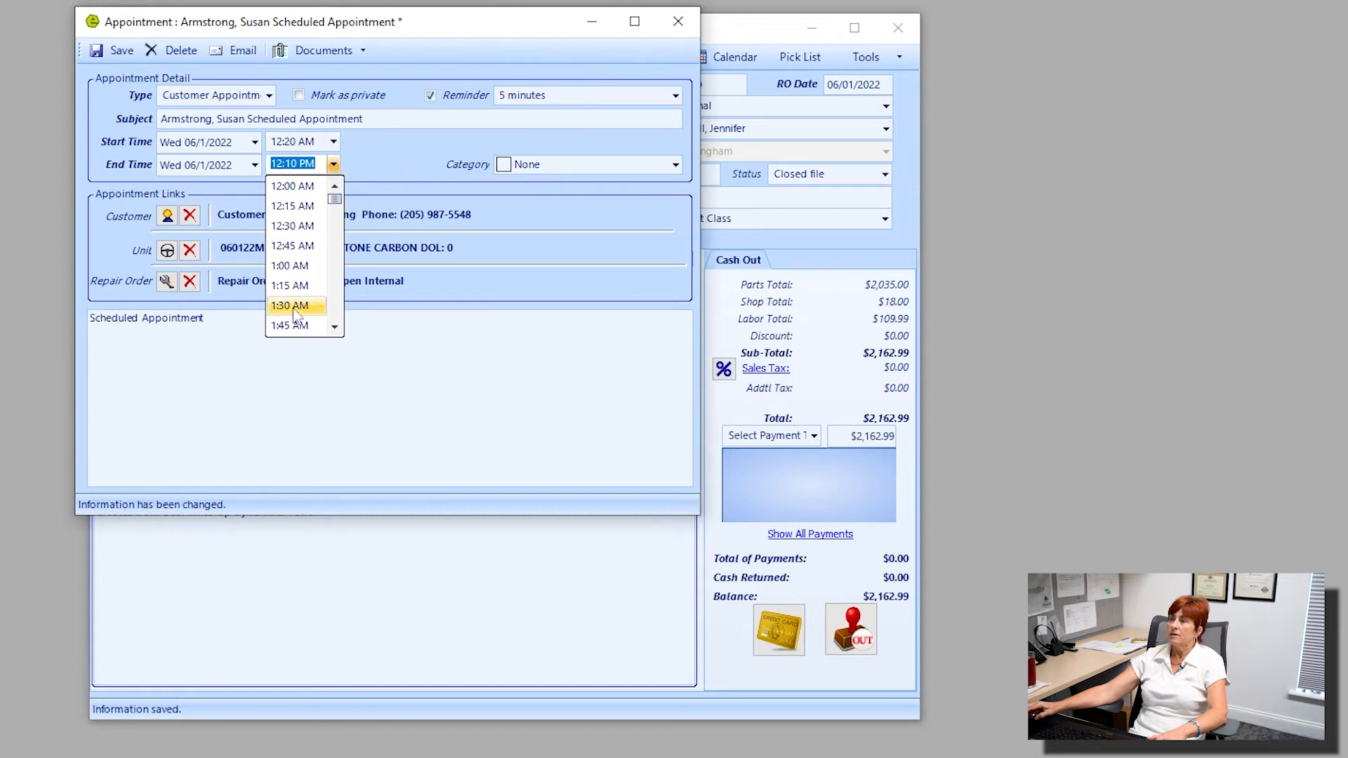
{"action": "left_click", "coordinate": [304, 309]}
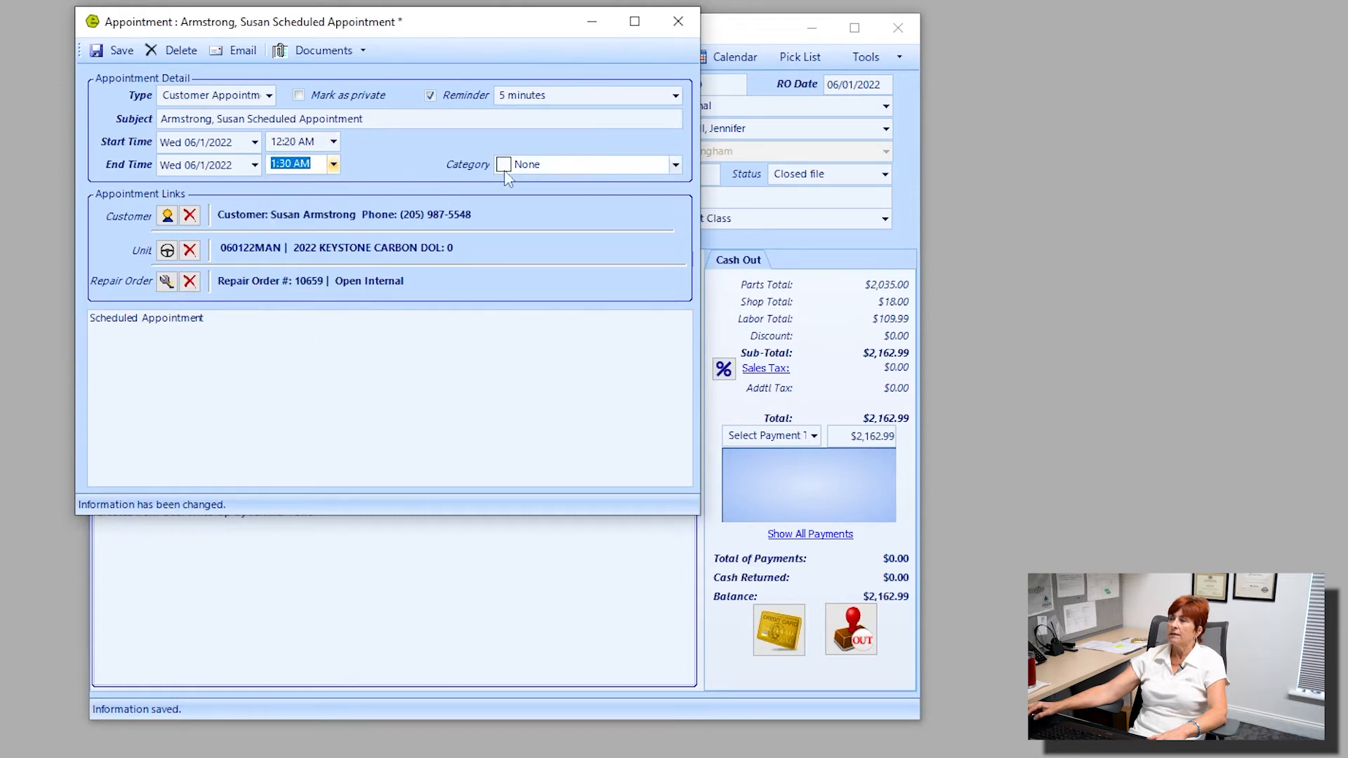
Set the appointment's category to Important, then save and close the appointment.
{"action": "left_click", "coordinate": [677, 166]}
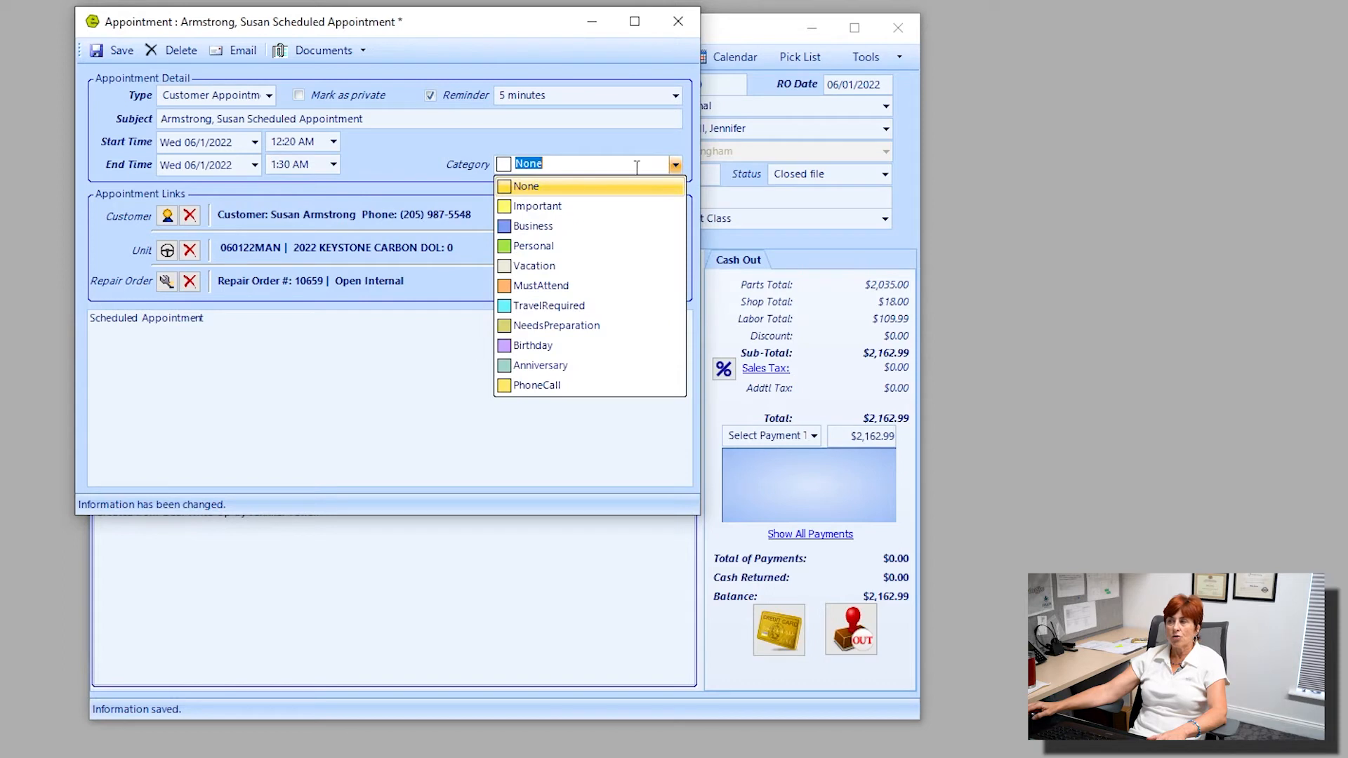
{"action": "left_click", "coordinate": [537, 207]}
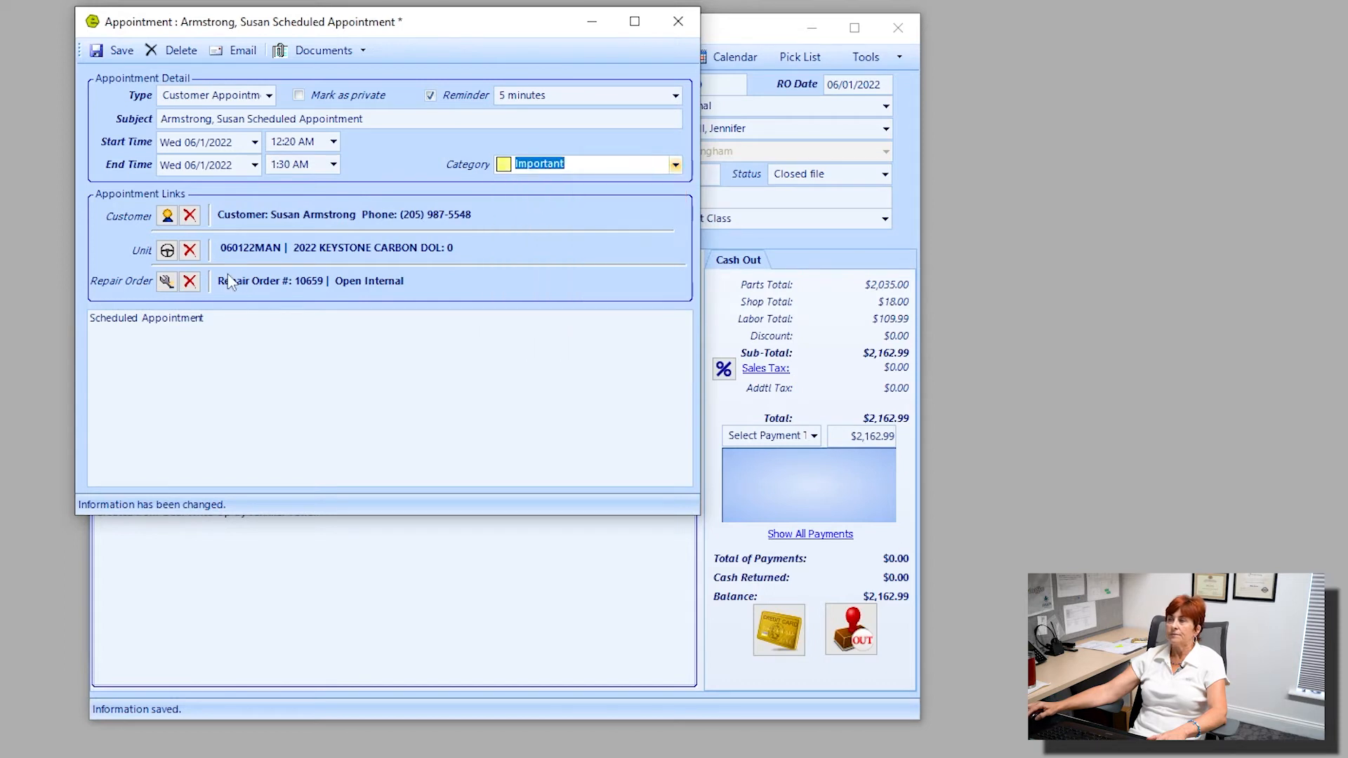
{"action": "left_click", "coordinate": [180, 325]}
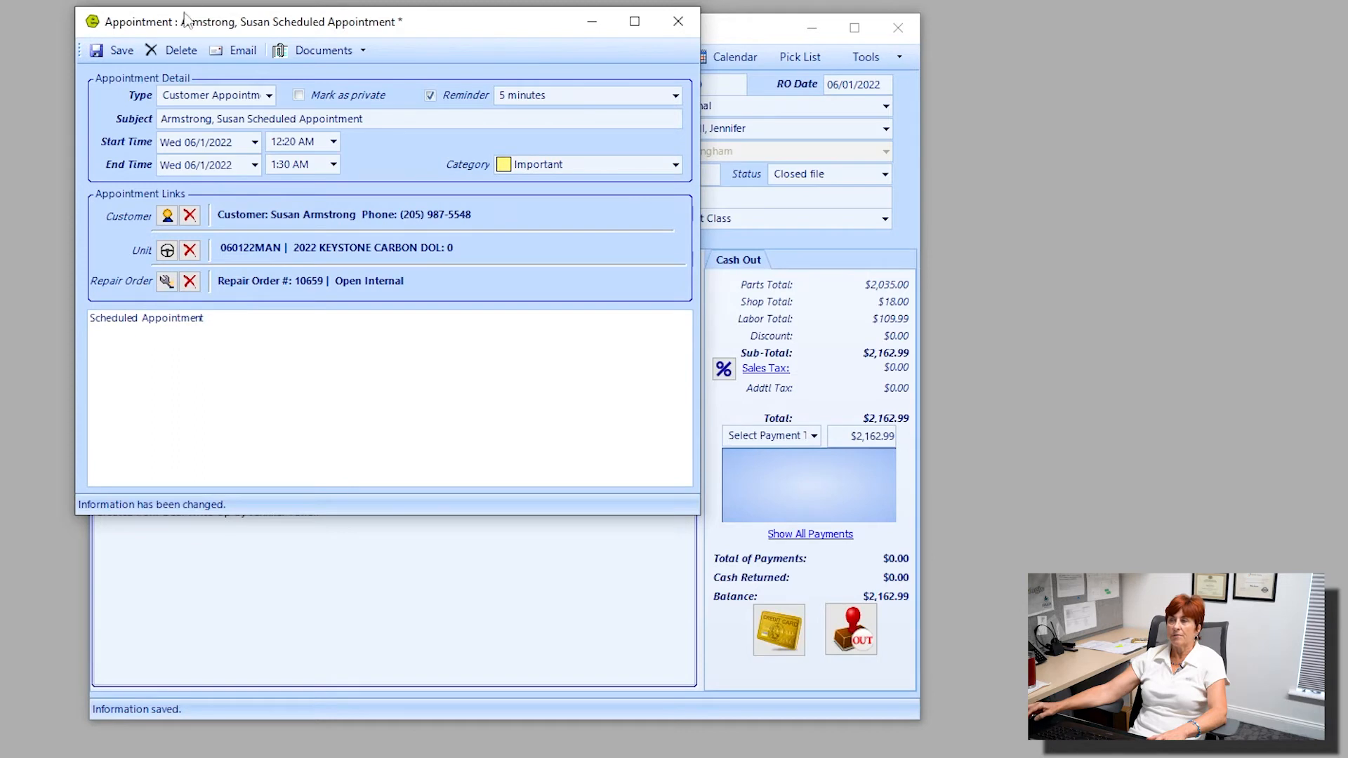
{"action": "left_click", "coordinate": [112, 52]}
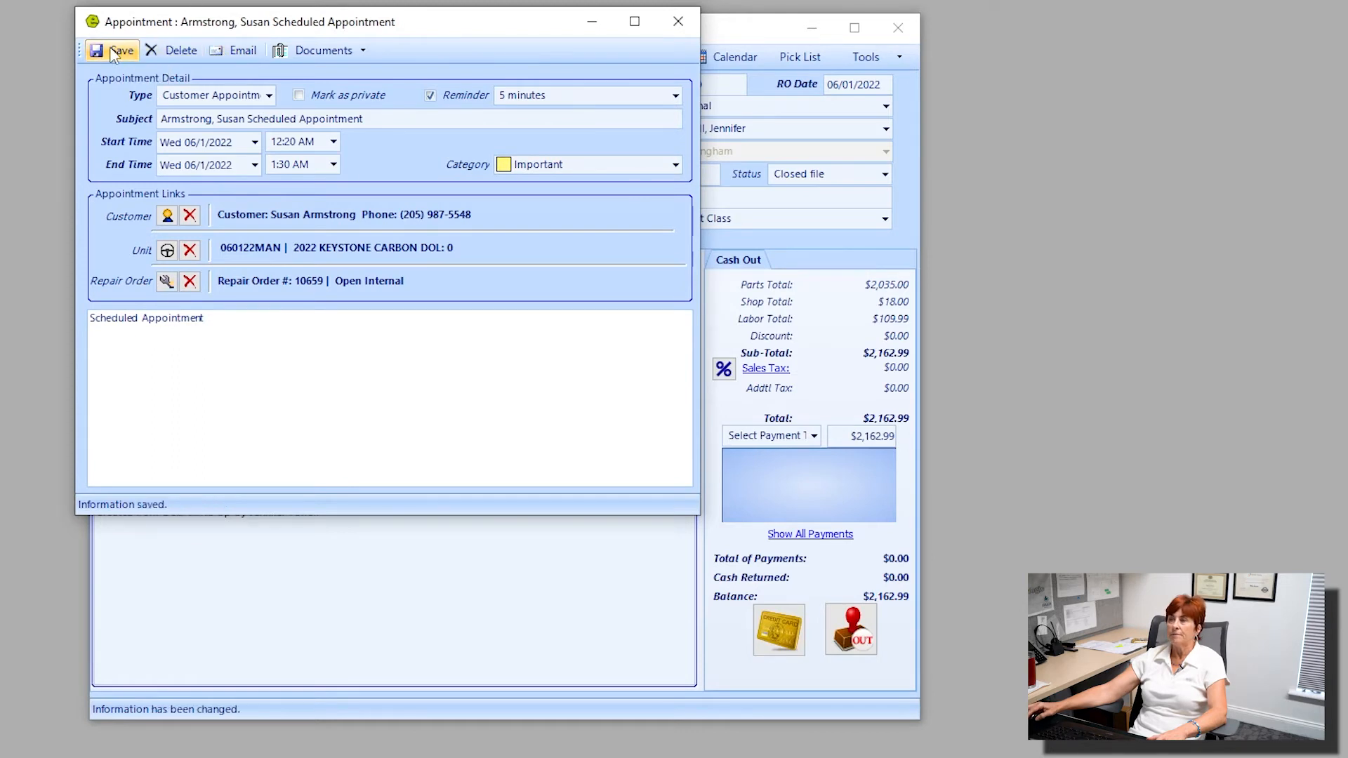
{"action": "left_click", "coordinate": [238, 49]}
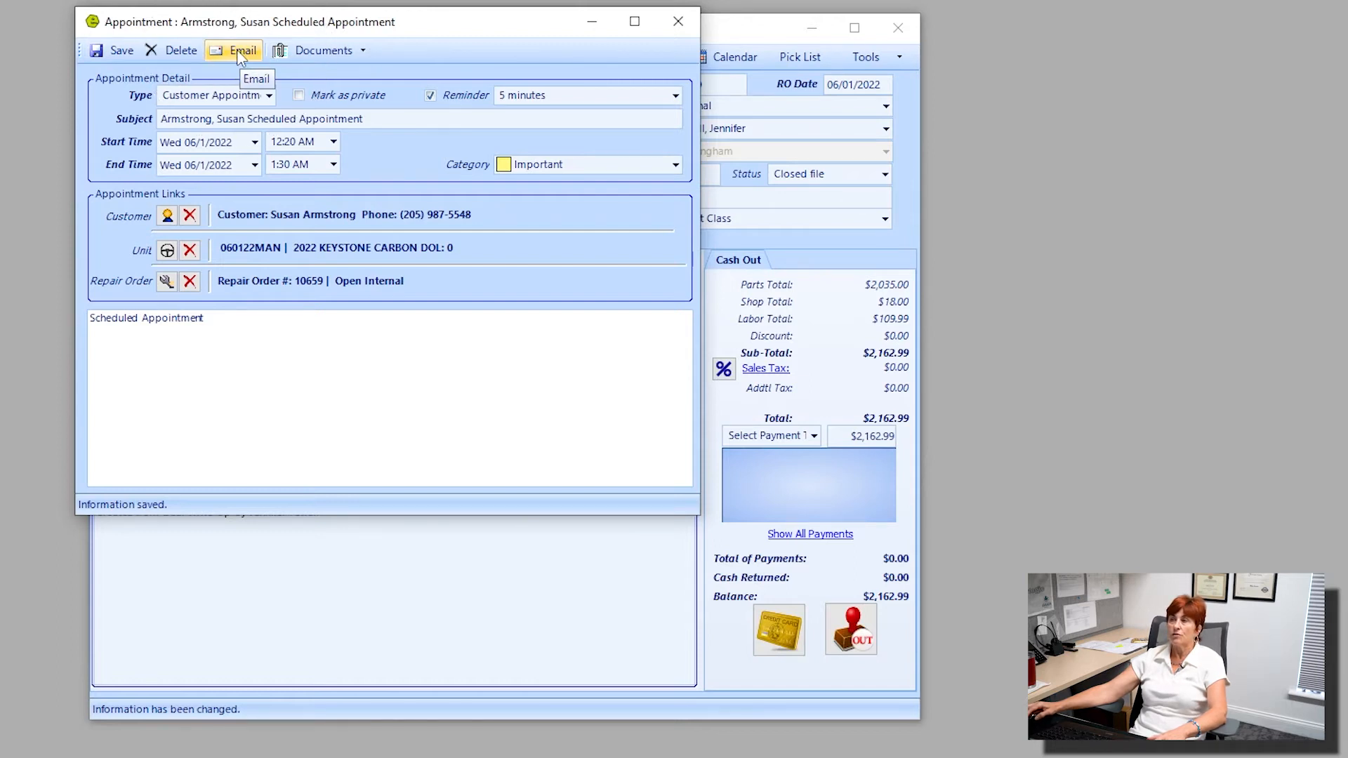
{"action": "left_click", "coordinate": [678, 21]}
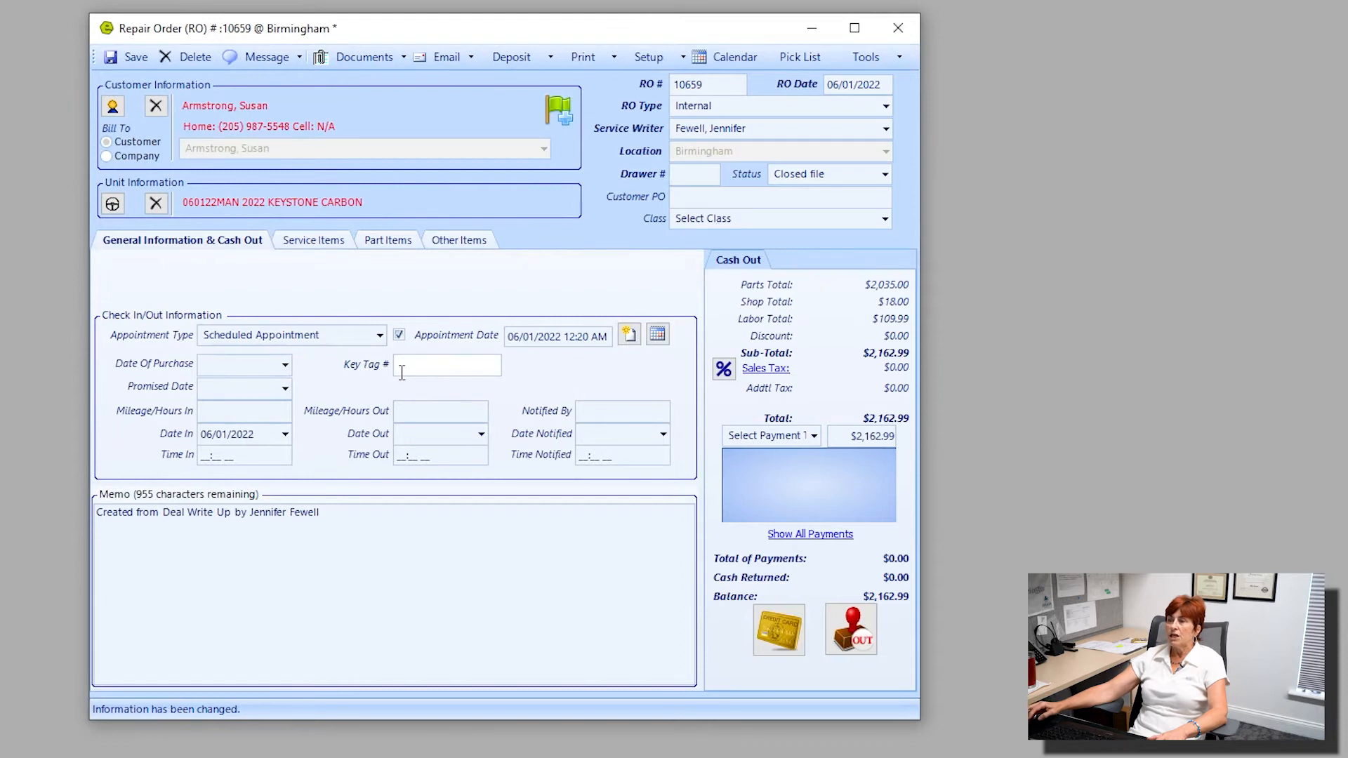
Set the repair order's date of purchase to 06/01/2022 and its promised date to 06/02/2022.
{"action": "left_click", "coordinate": [285, 365]}
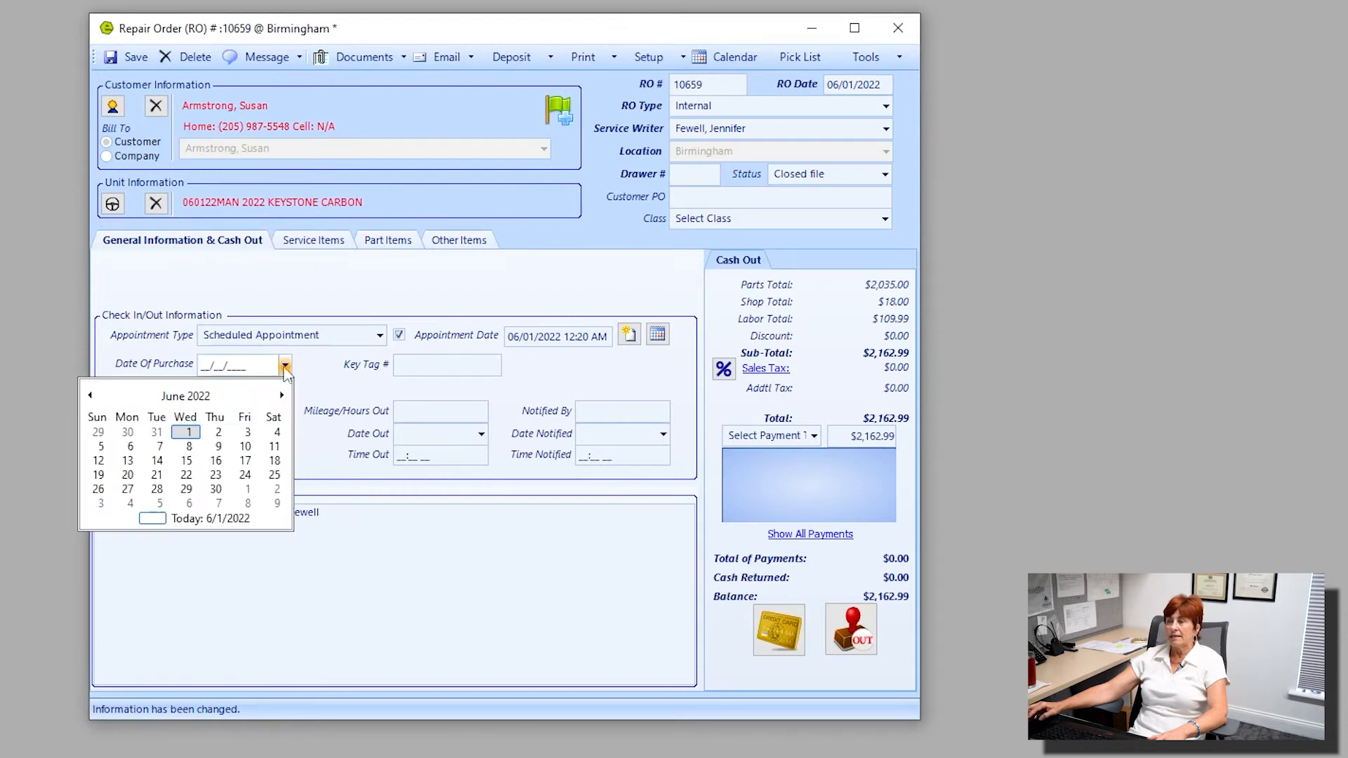
{"action": "left_click", "coordinate": [188, 434]}
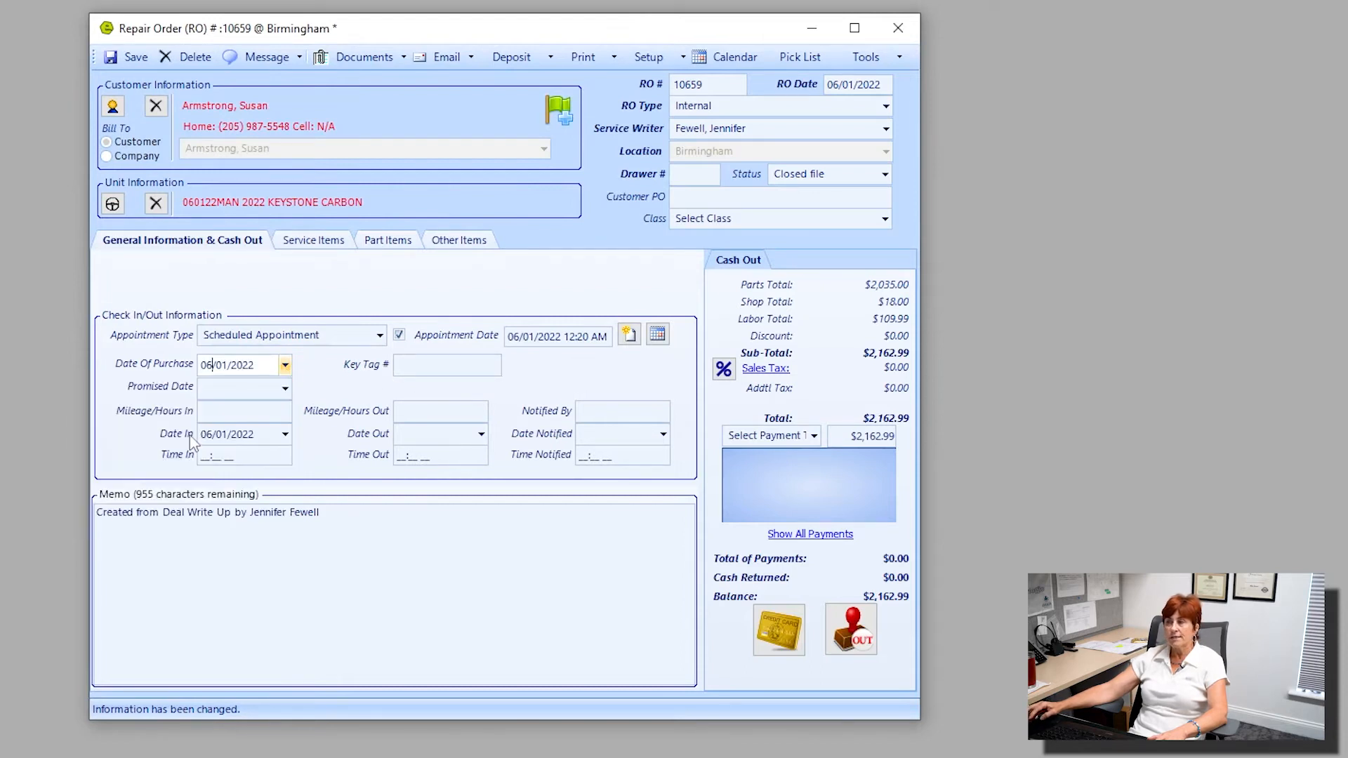
{"action": "left_click", "coordinate": [285, 389]}
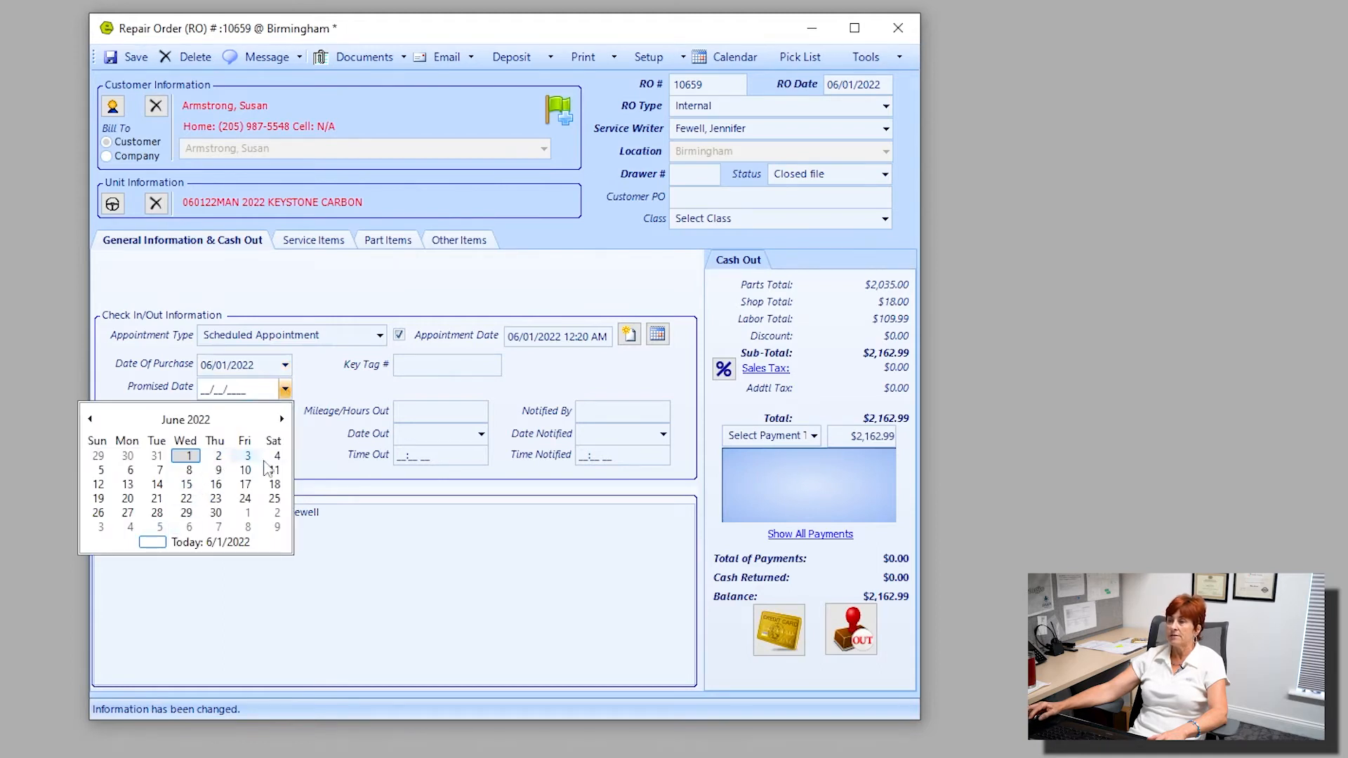
{"action": "left_click", "coordinate": [219, 456]}
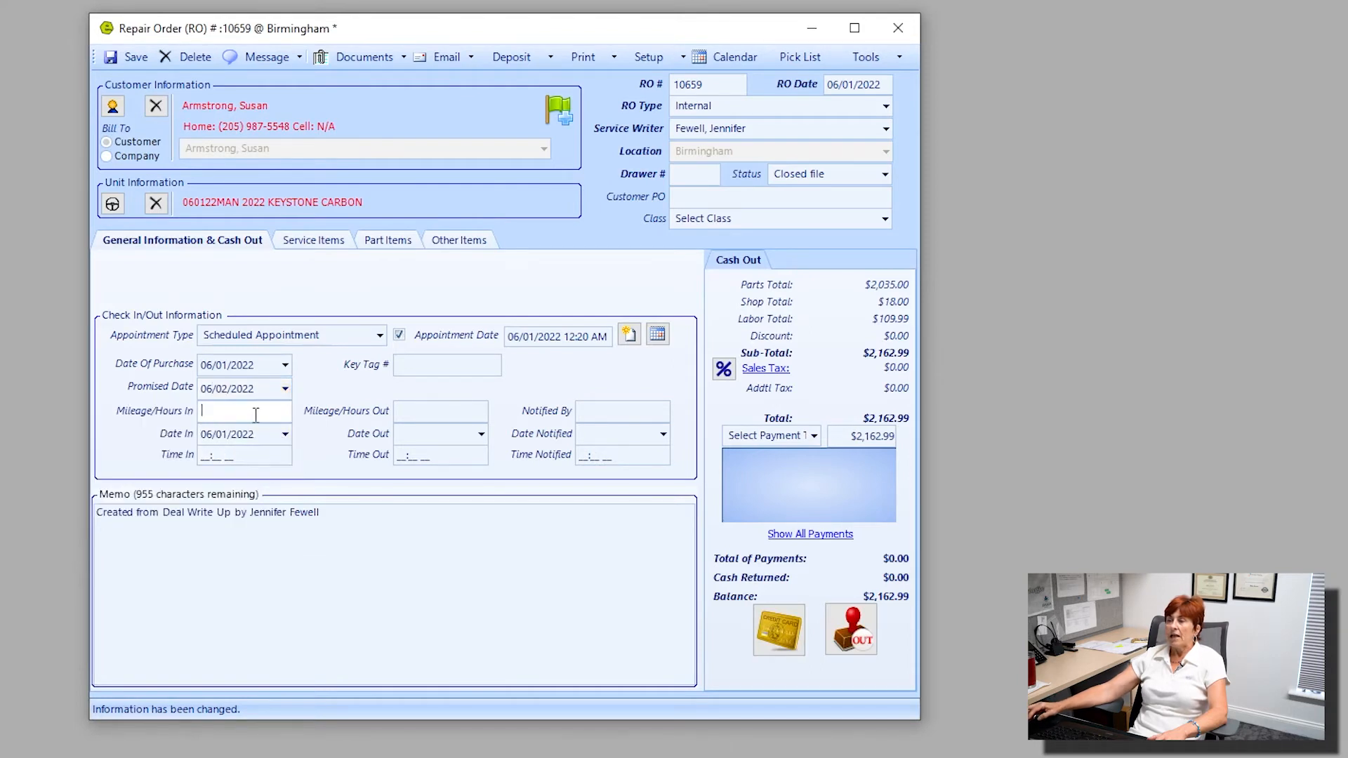
Enter 1200 as the repair order's incoming mileage/hours, keeping the check-in date of 06/01/2022.
{"action": "left_click", "coordinate": [255, 415]}
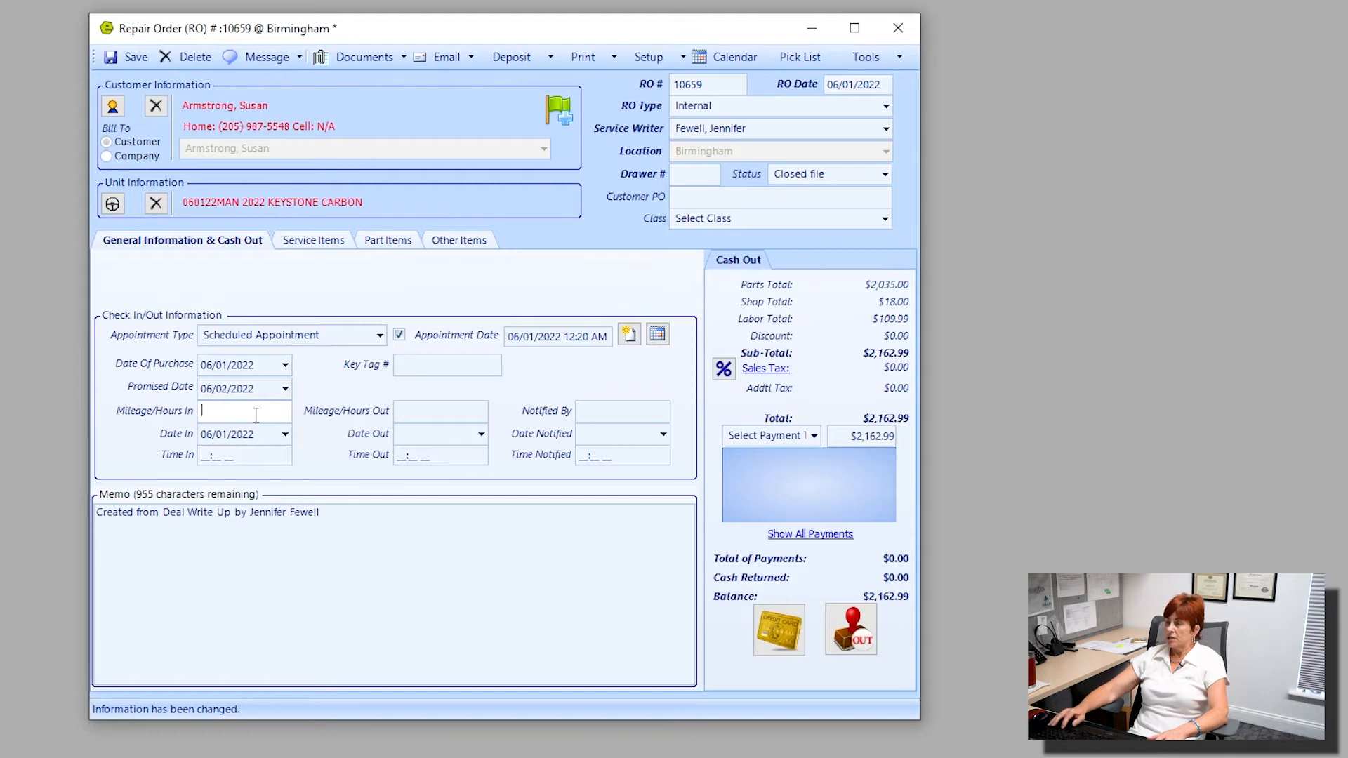
{"action": "type", "text": "1200"}
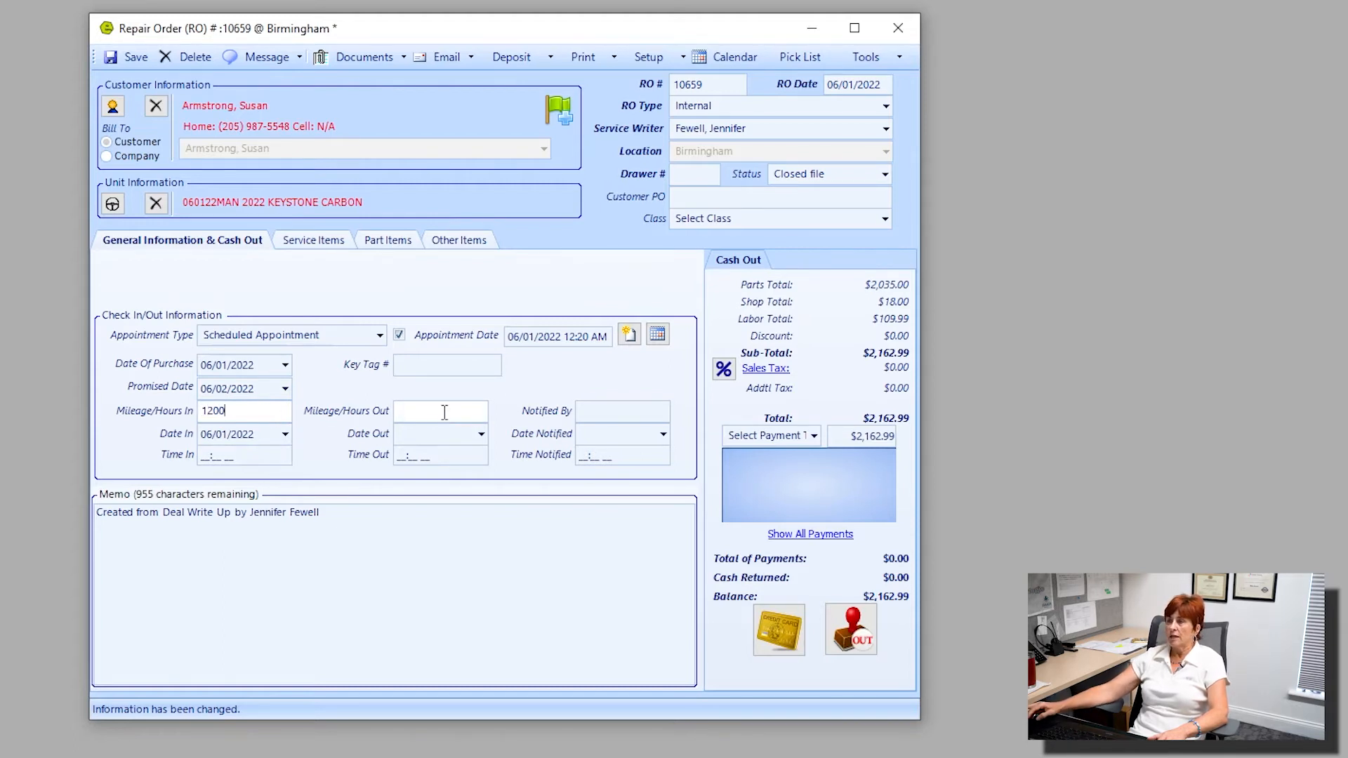
{"action": "left_click", "coordinate": [285, 434]}
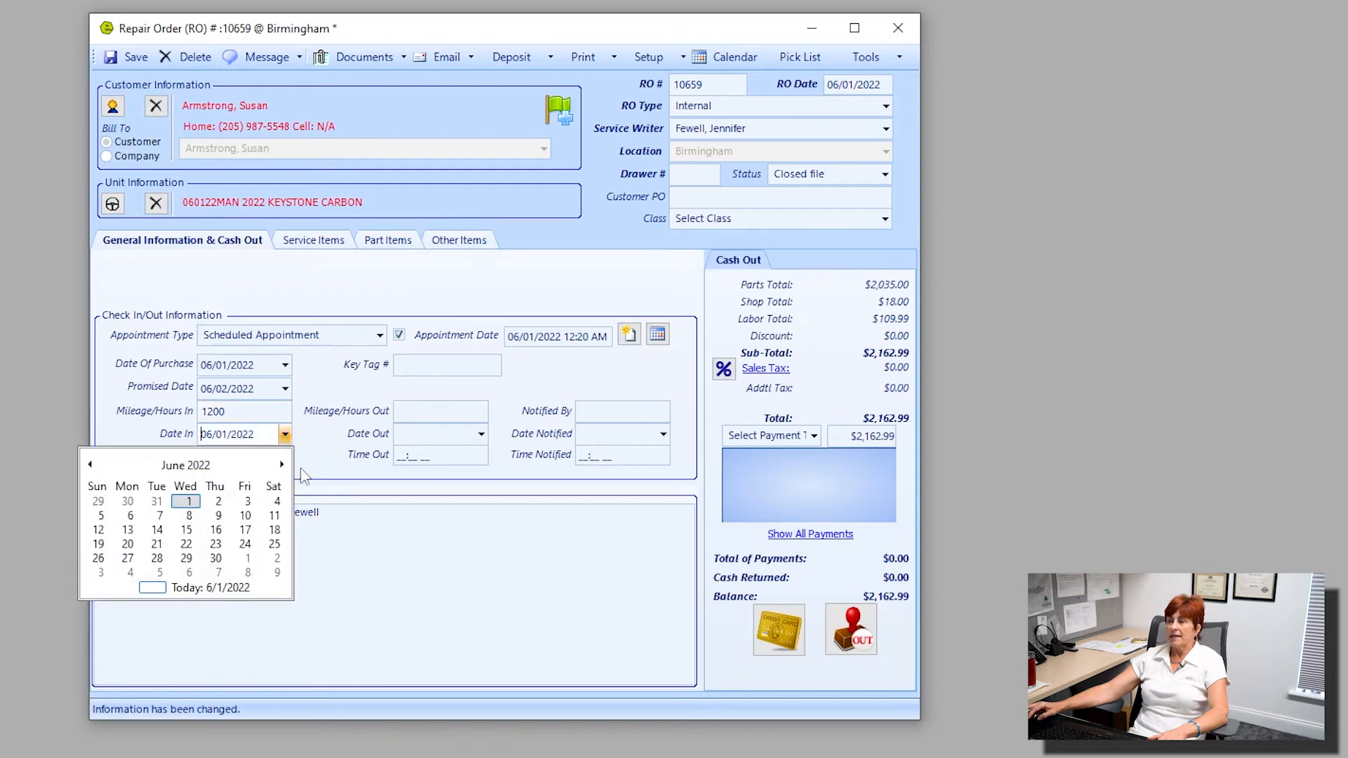
{"action": "left_click", "coordinate": [304, 476]}
{"action": "left_click", "coordinate": [267, 457]}
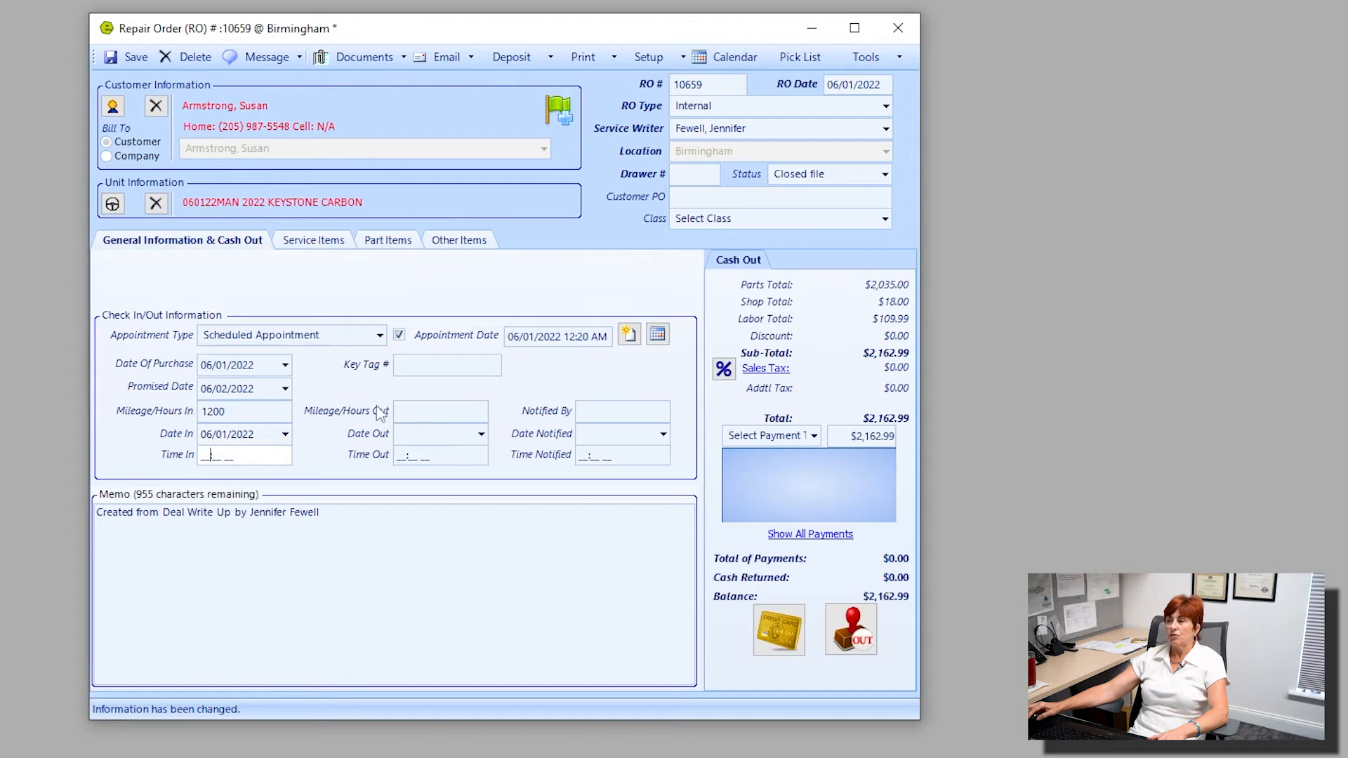
Enter 1235 as the repair order's outgoing mileage/hours.
{"action": "left_click", "coordinate": [407, 412]}
{"action": "type", "text": "12"}
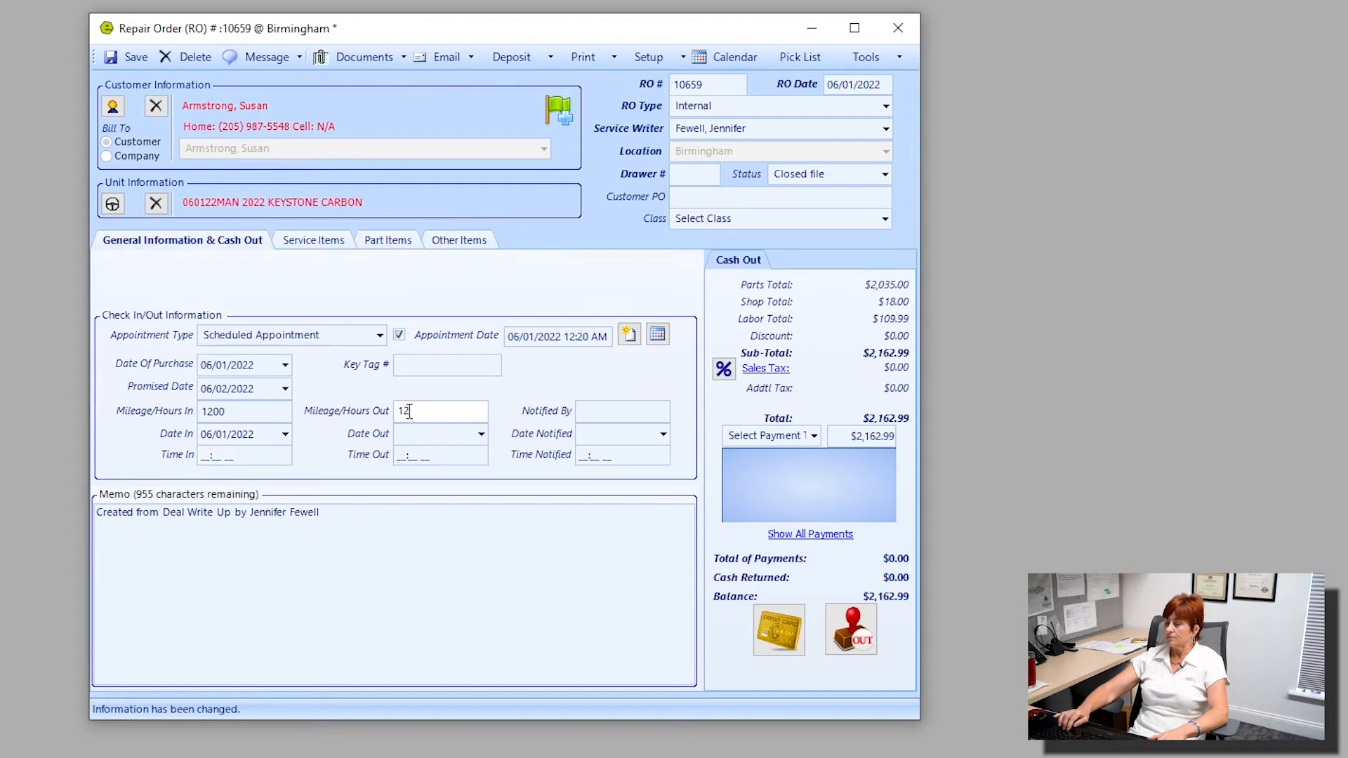
{"action": "type", "text": "35"}
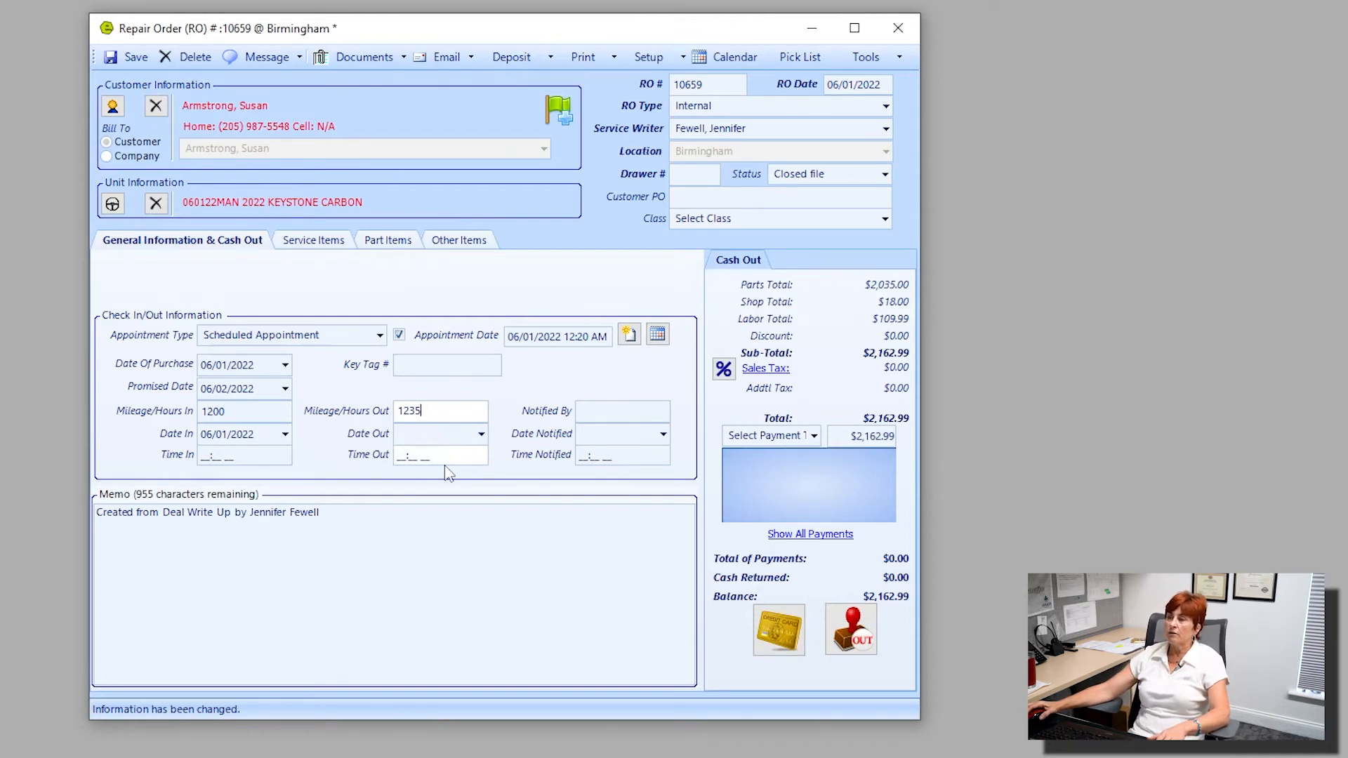
Enter the service writer's full name as the person who notified the customer, leaving the notification date blank.
{"action": "left_click", "coordinate": [582, 411]}
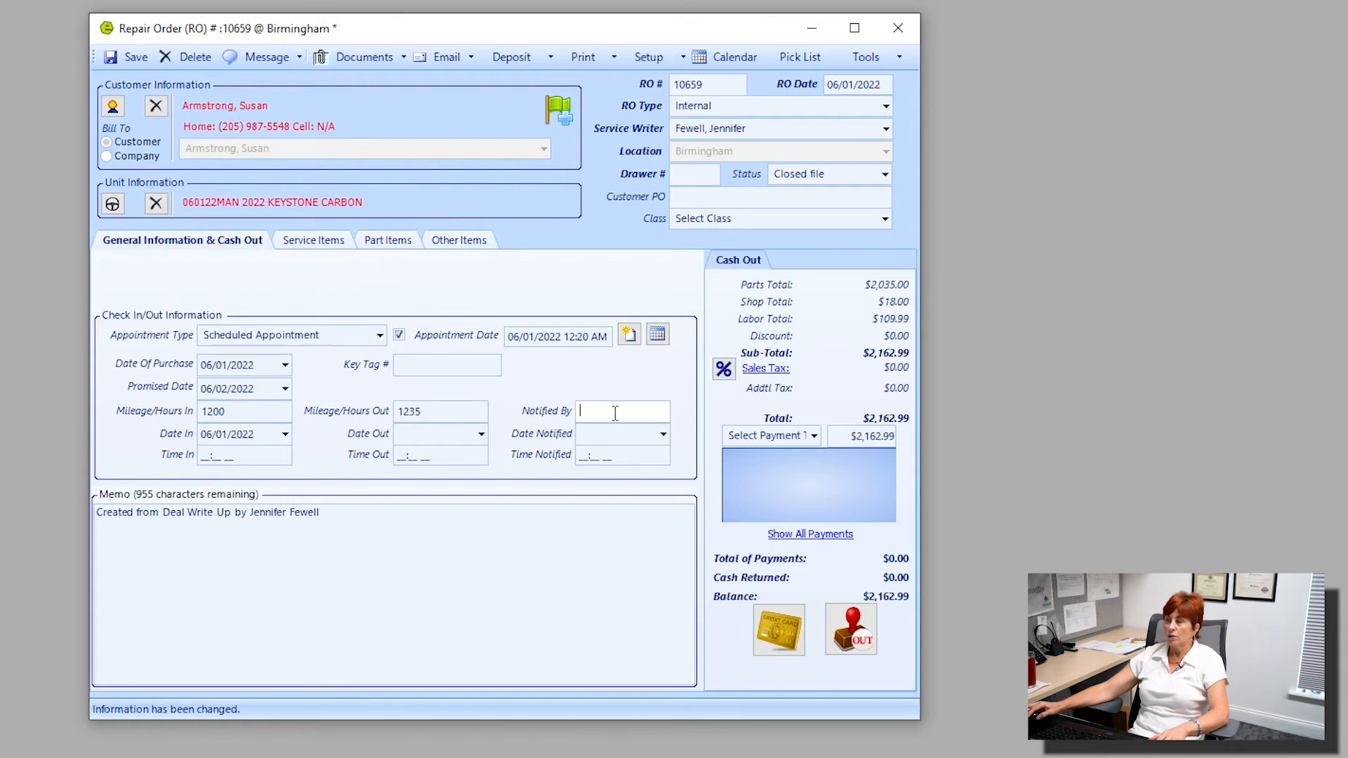
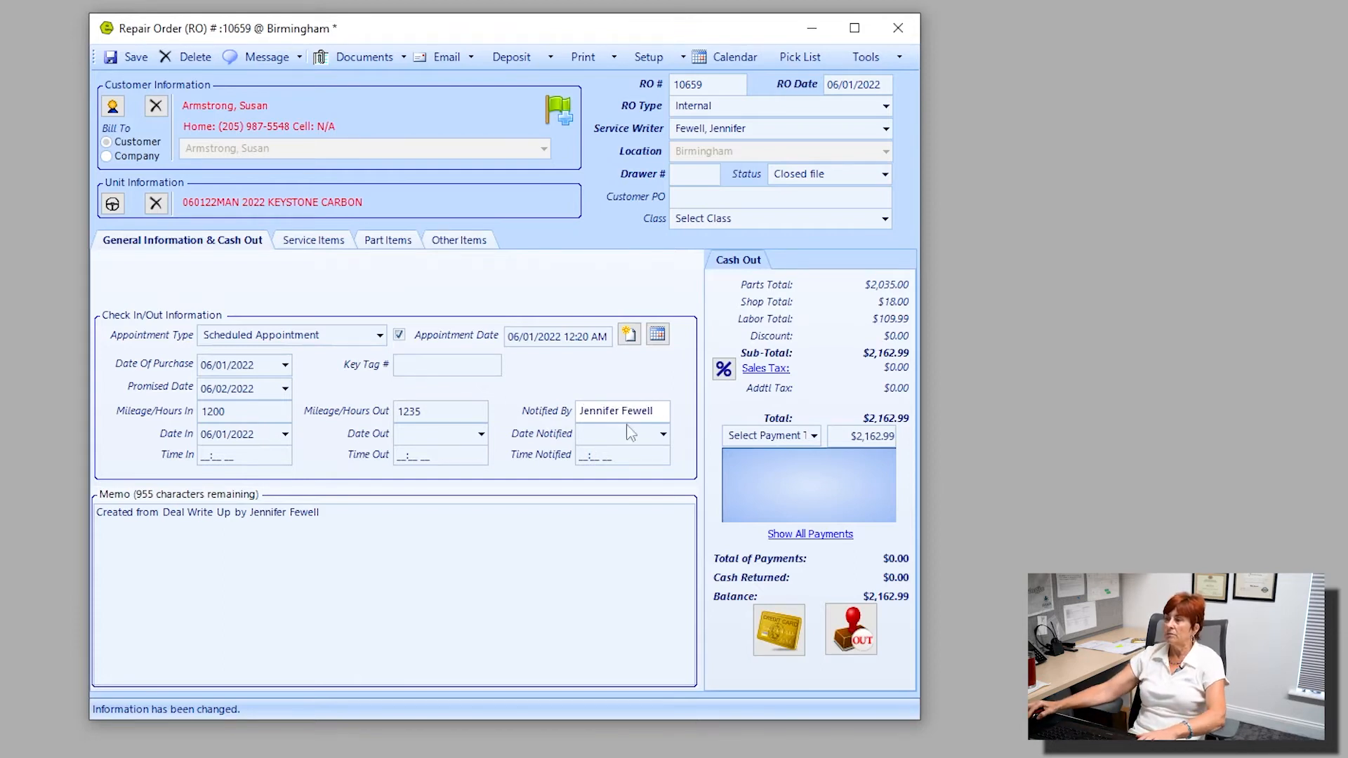
{"action": "left_click", "coordinate": [663, 434]}
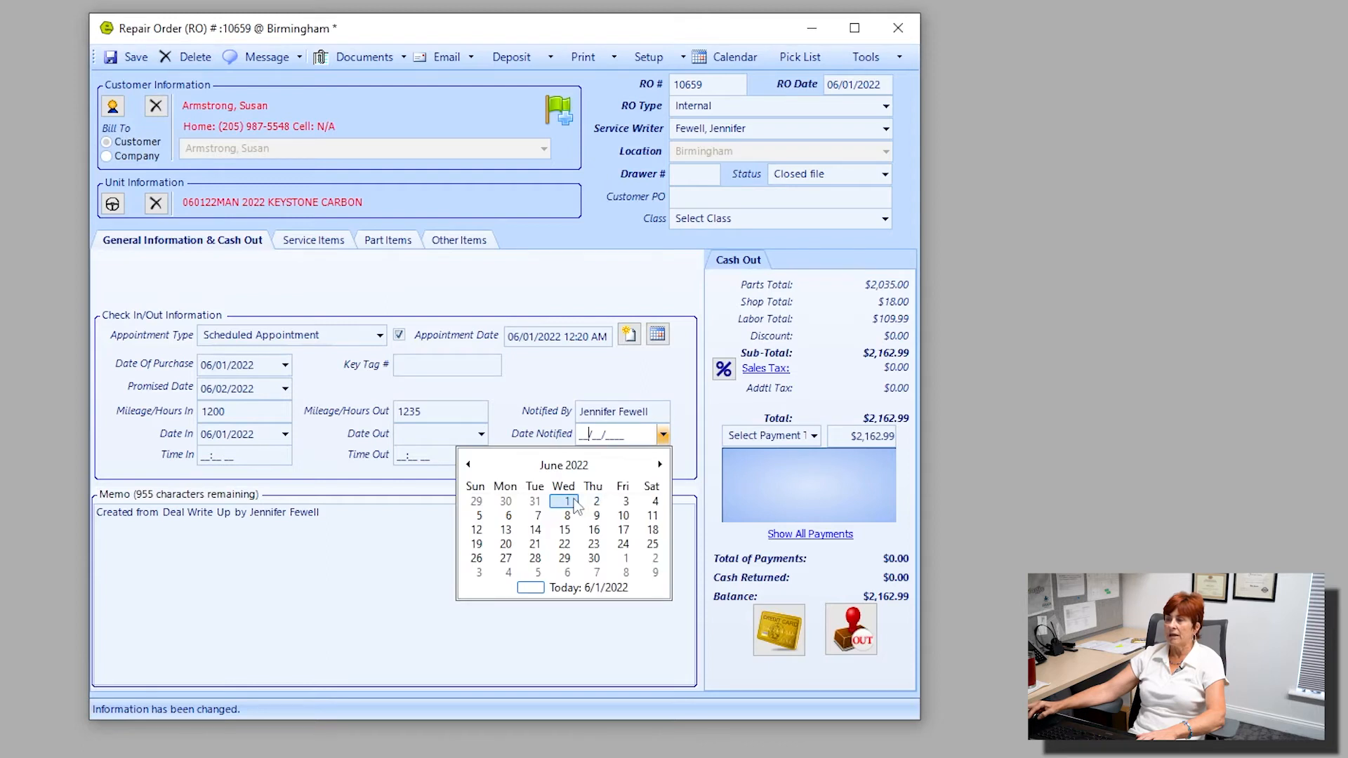
{"action": "left_click", "coordinate": [672, 373]}
Add the memo line "not a private and may print on a receipt for the customer to see" and save the repair order.
{"action": "left_click", "coordinate": [385, 517]}
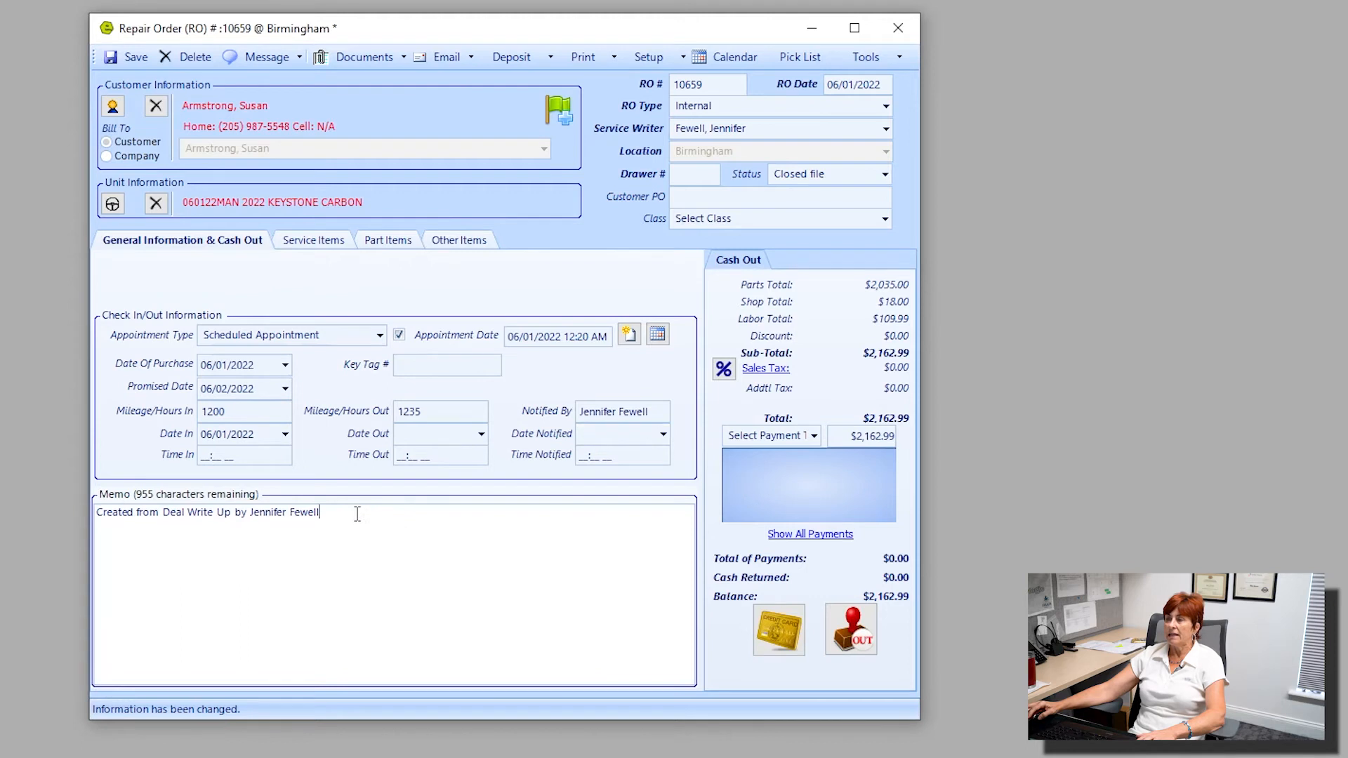
{"action": "left_click_drag", "start_coordinate": [355, 512], "coordinate": [64, 496]}
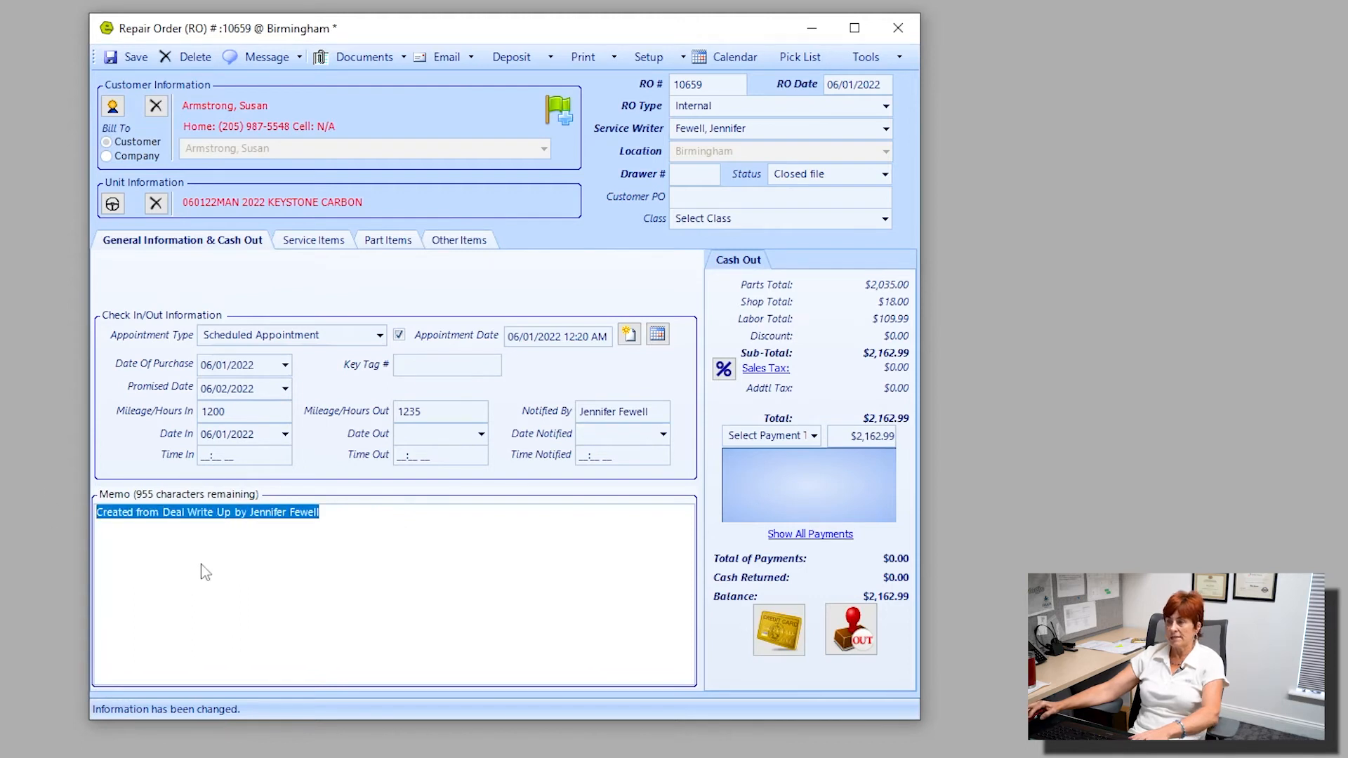
{"action": "left_click", "coordinate": [375, 518]}
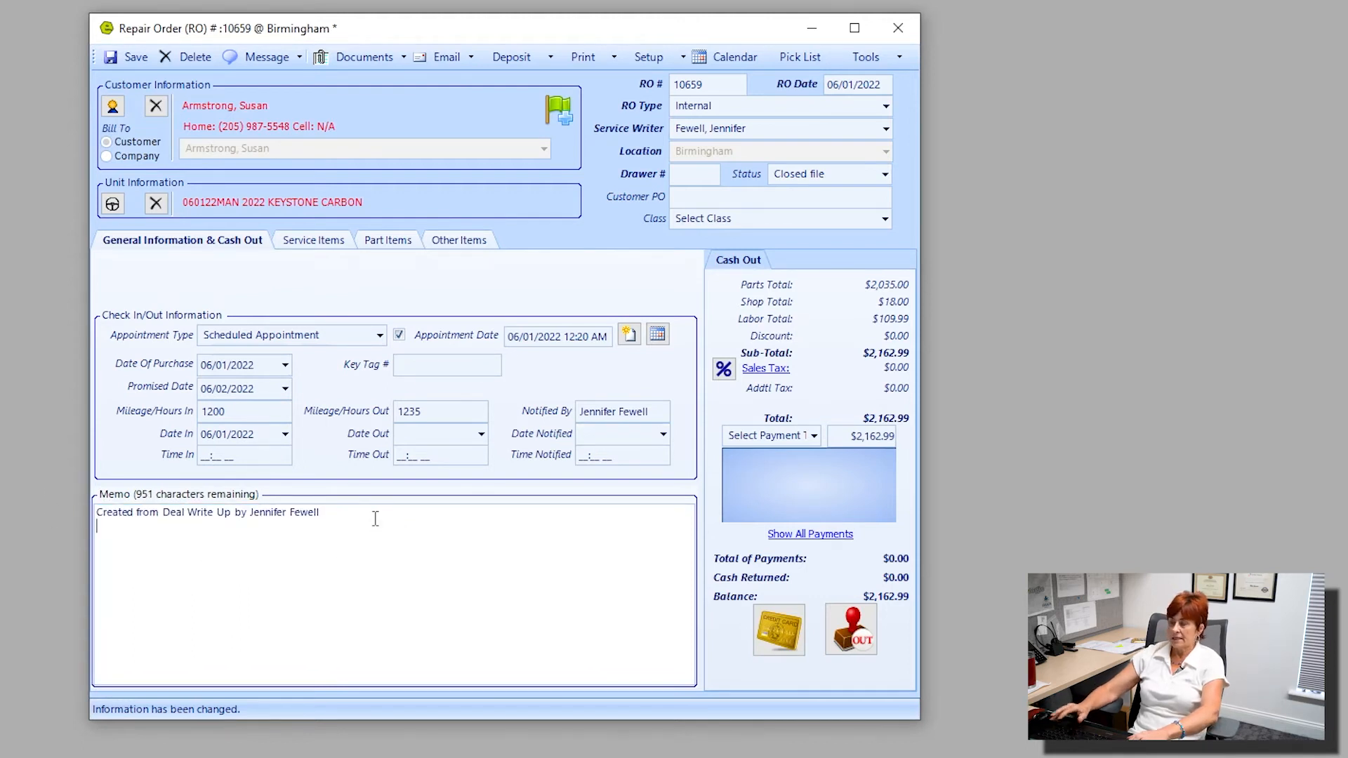
{"action": "type", "text": "not"}
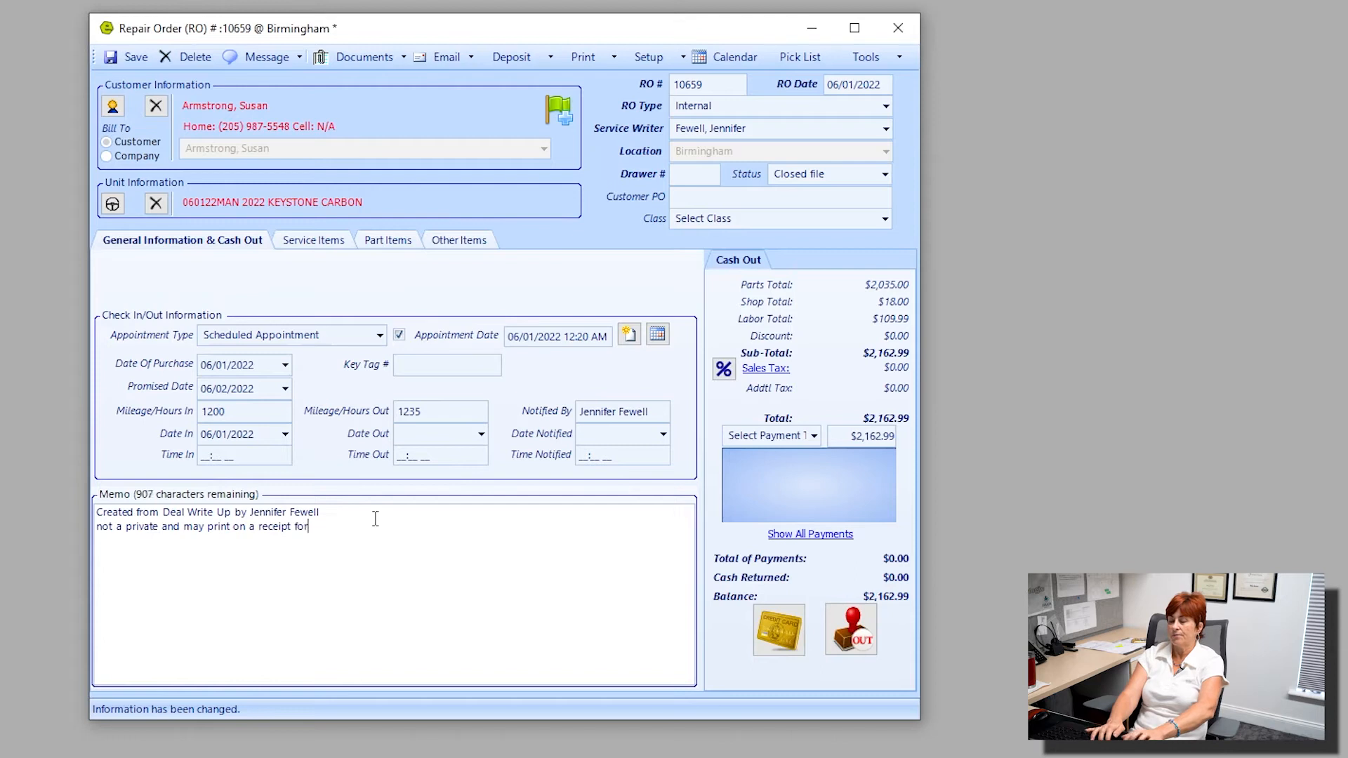
{"action": "type", "text": "stomer to see"}
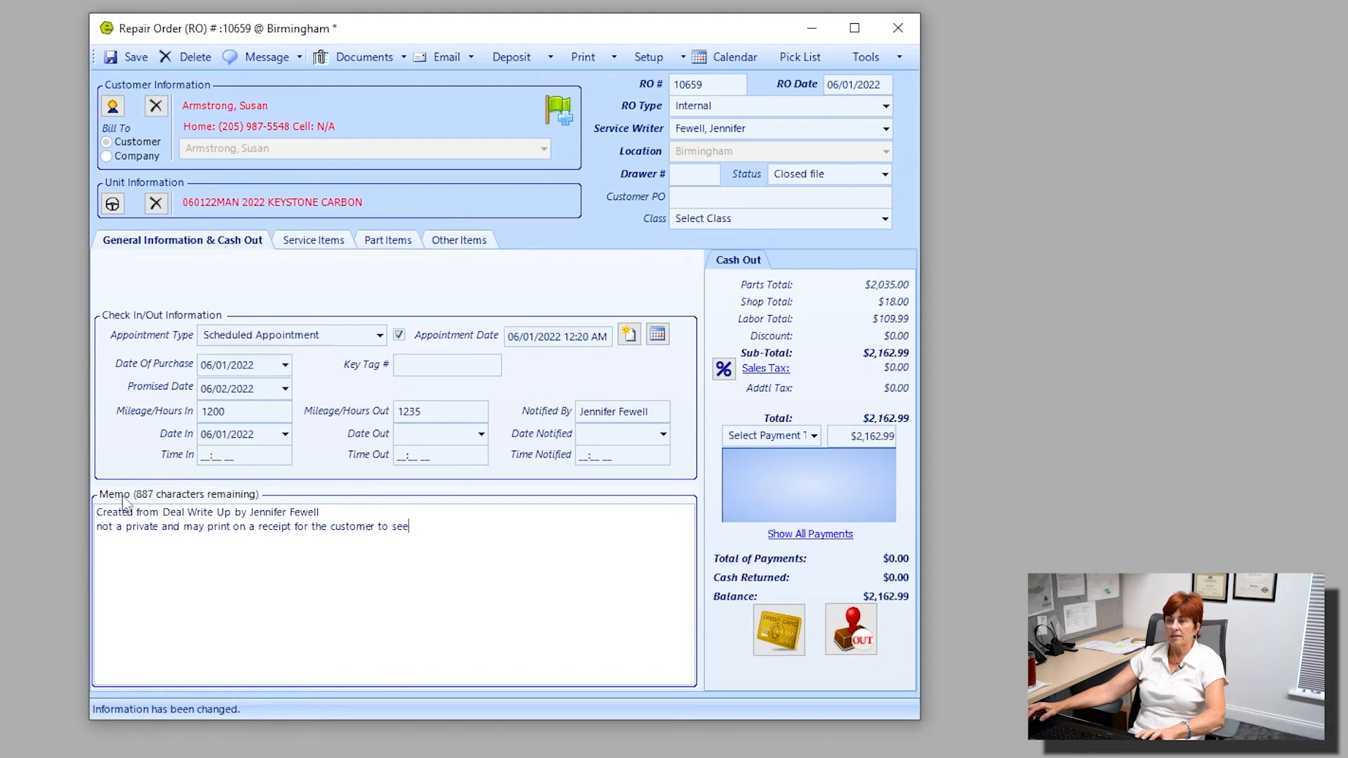
{"action": "key", "text": "ctrl"}
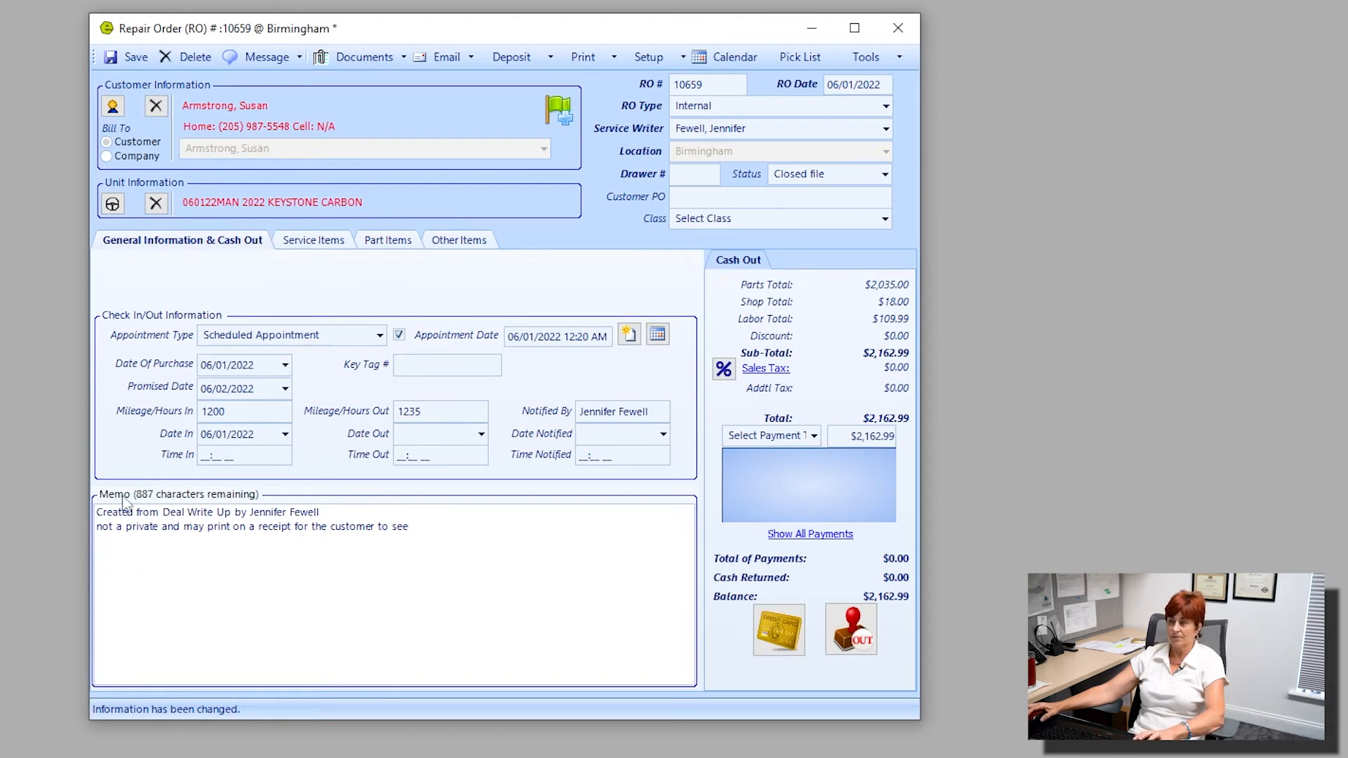
{"action": "key", "text": "ctrl"}
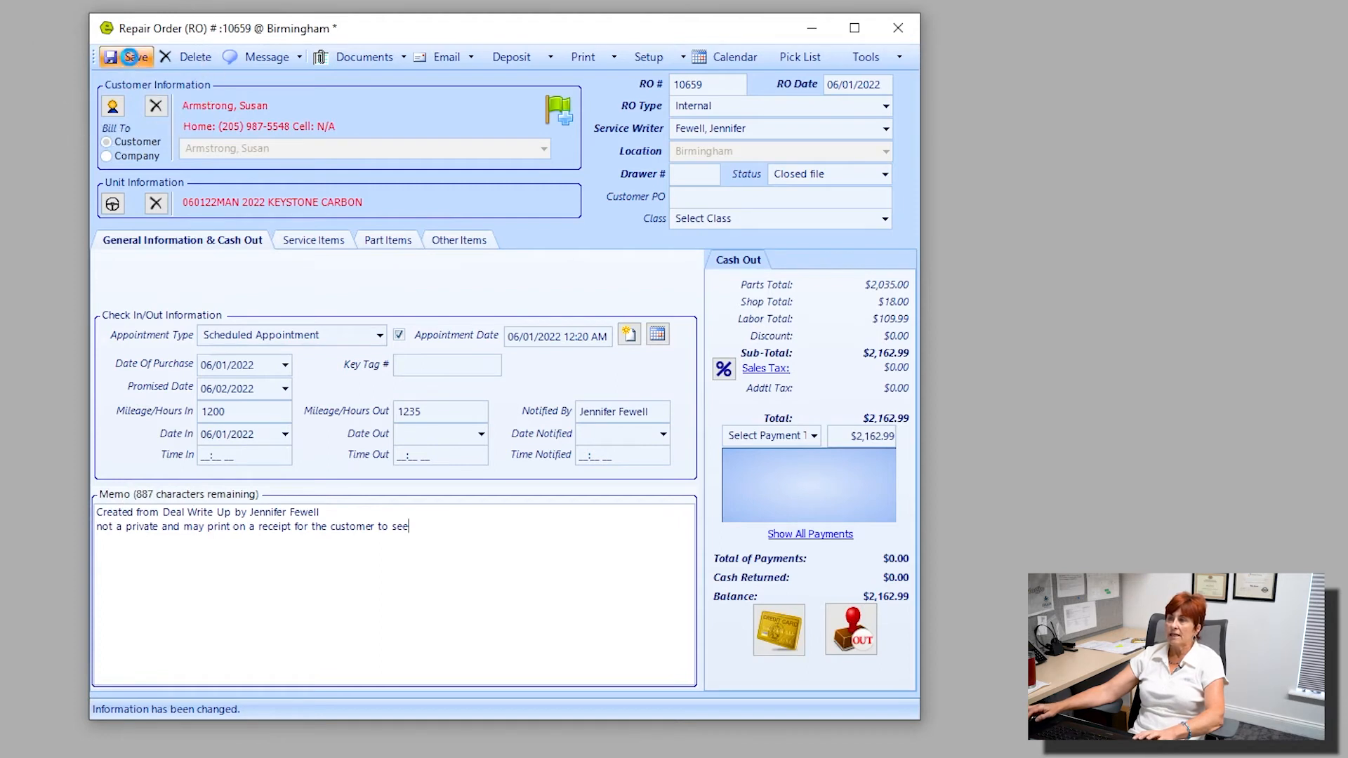
{"action": "left_click", "coordinate": [131, 57]}
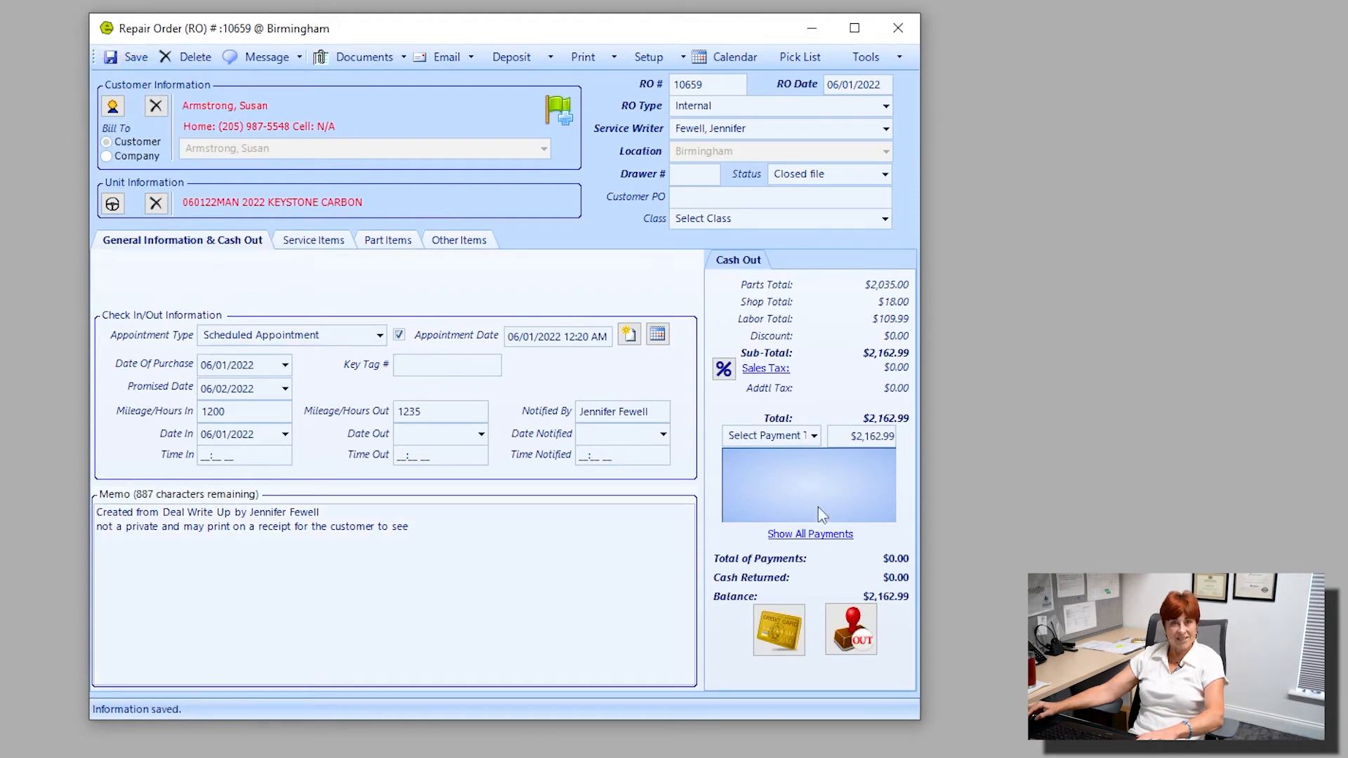
Record an Internal payment of $2,162.99 on the repair order.
{"action": "left_click", "coordinate": [813, 436]}
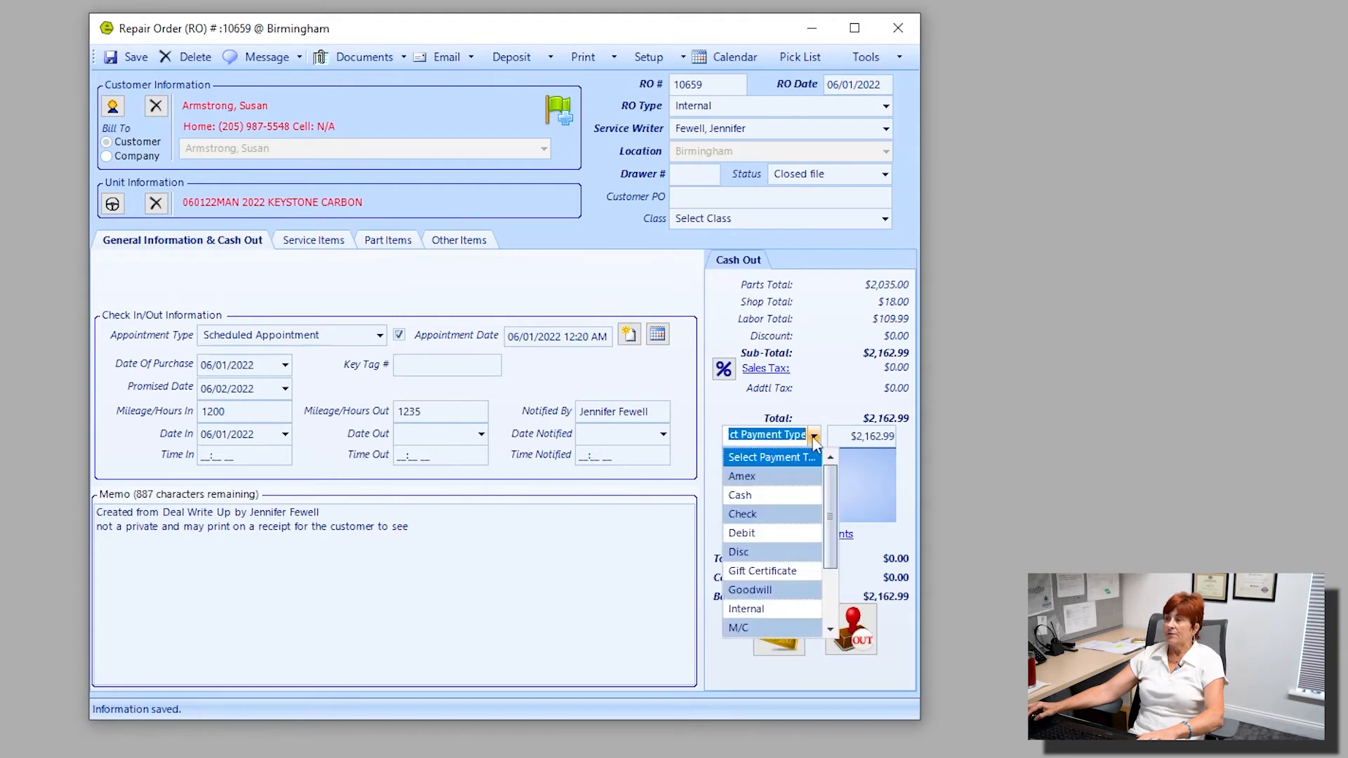
{"action": "left_click", "coordinate": [766, 612]}
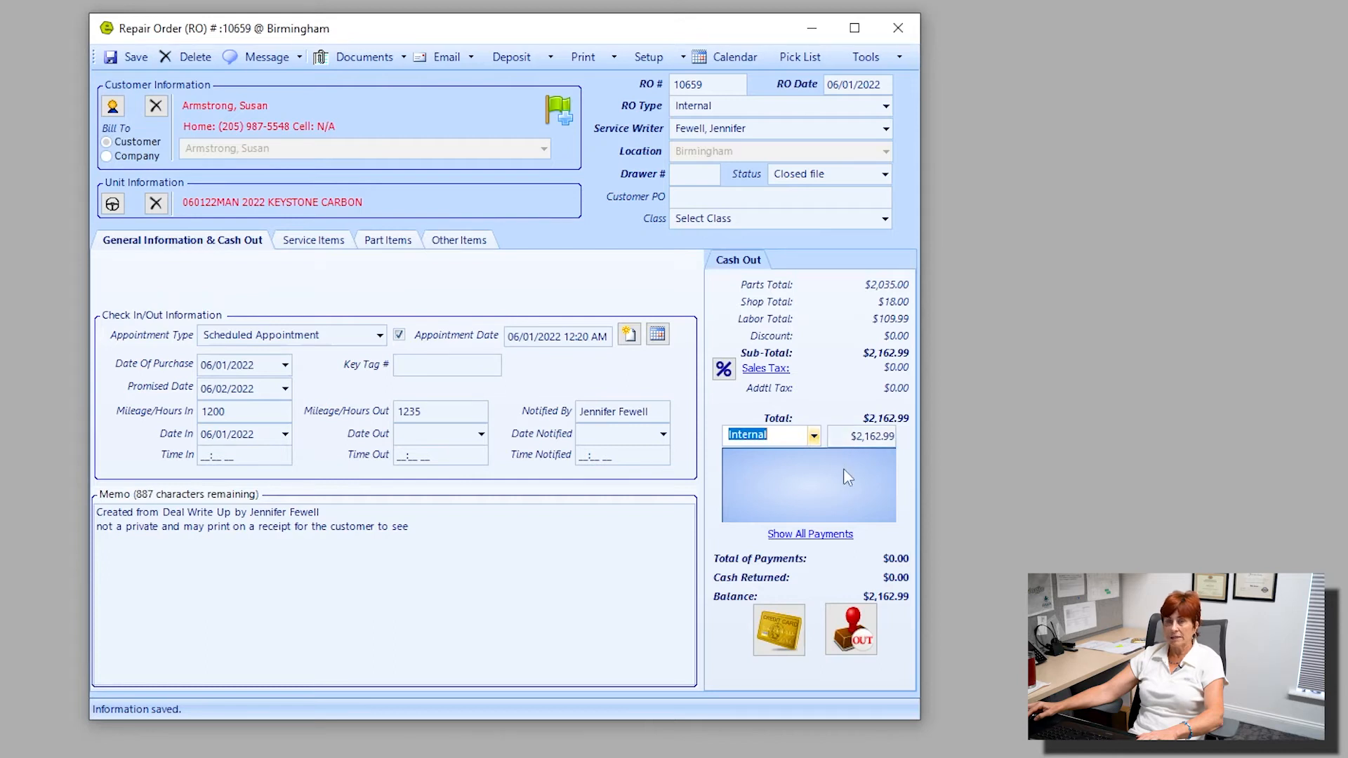
{"action": "key", "text": "Return"}
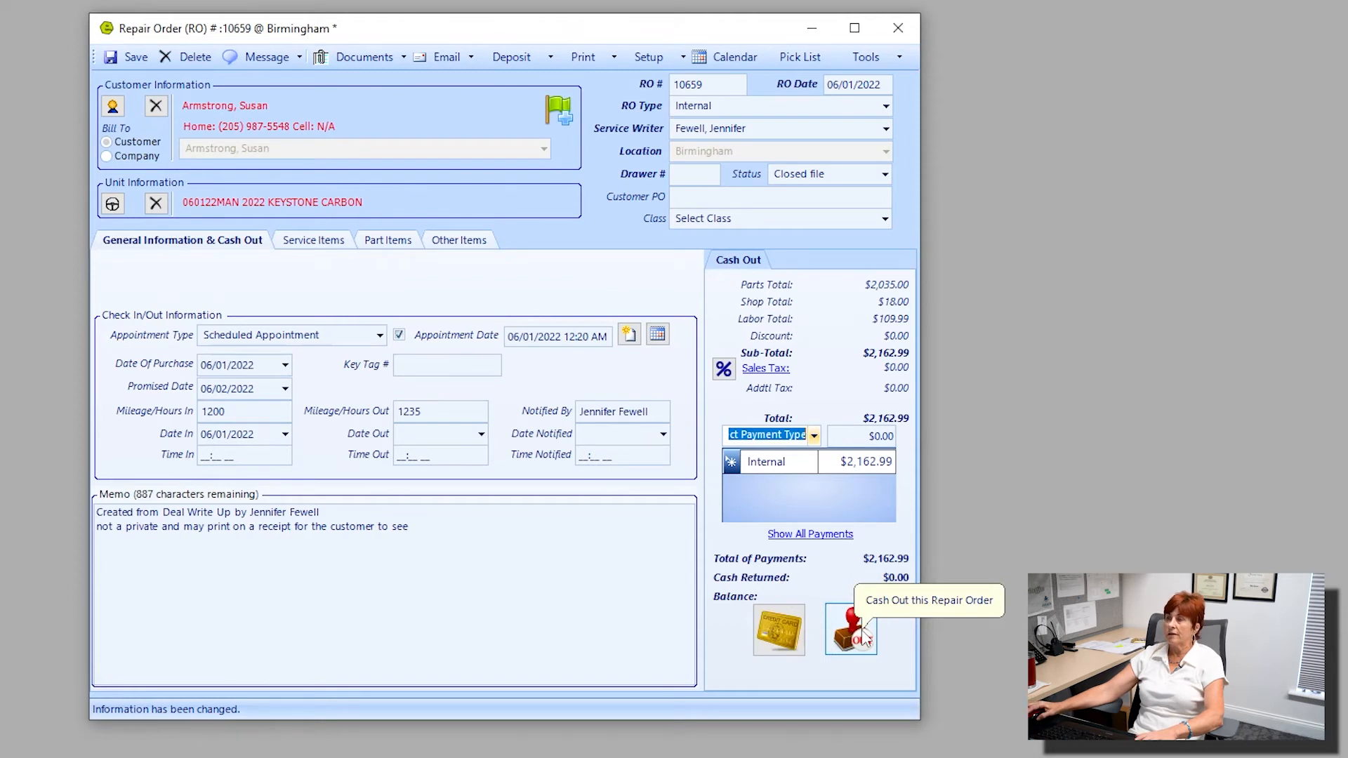
Open the "hitch install included" service job and assign a technician to it.
{"action": "left_click", "coordinate": [339, 244]}
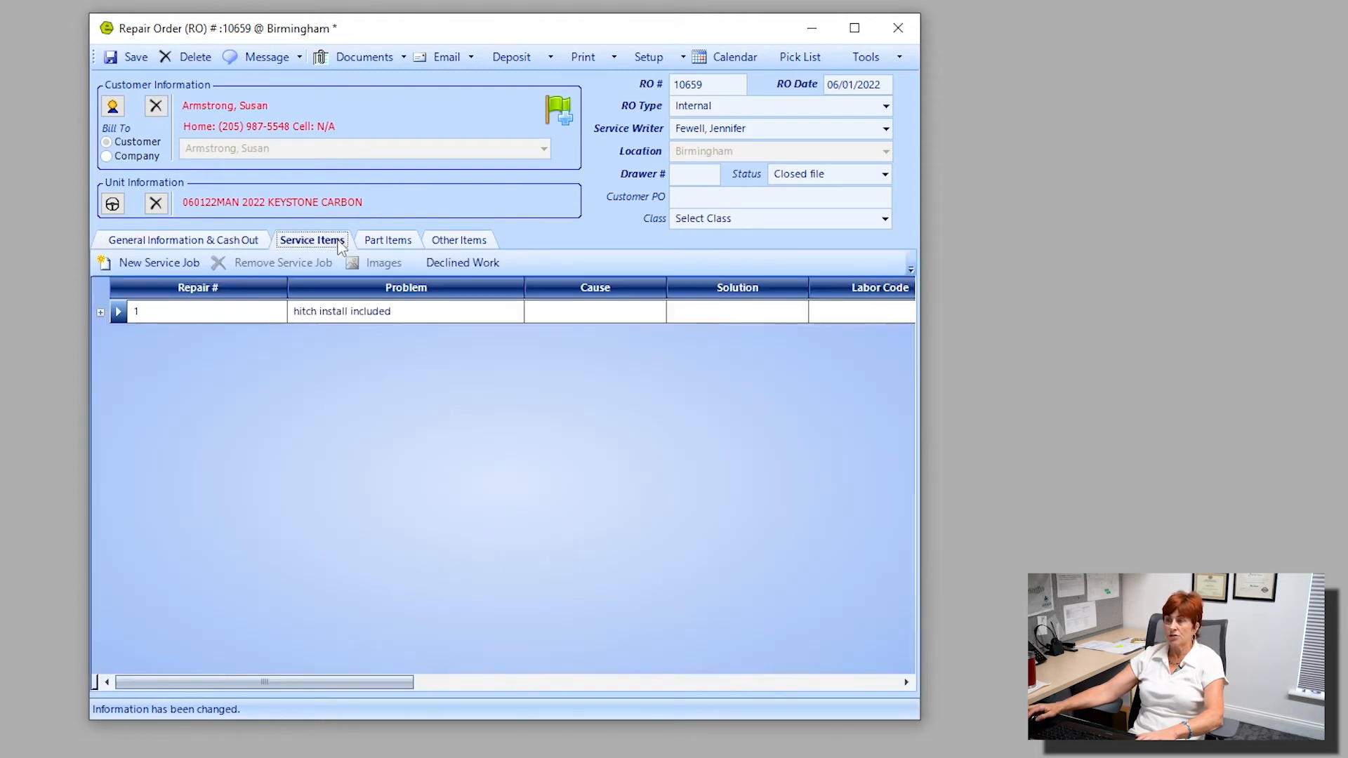
{"action": "left_click", "coordinate": [100, 313]}
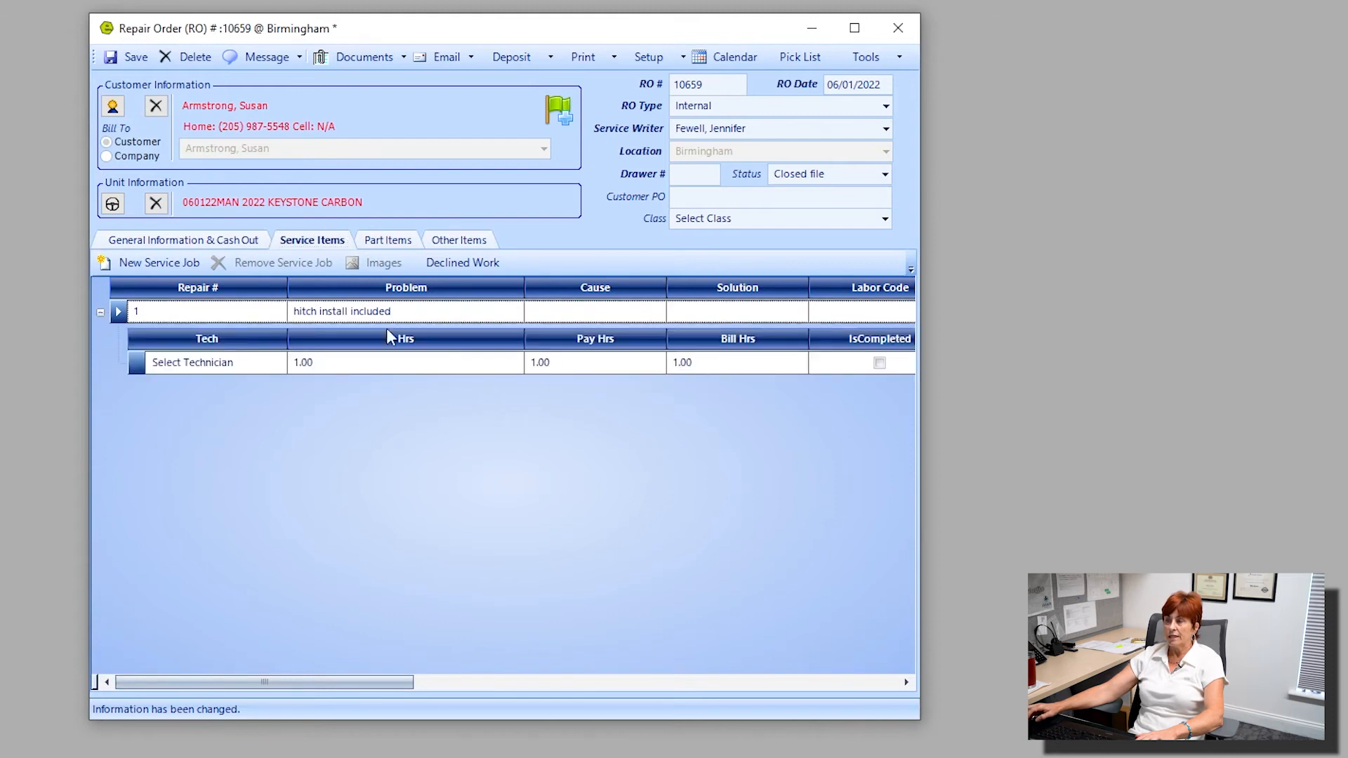
{"action": "double_click", "coordinate": [239, 312]}
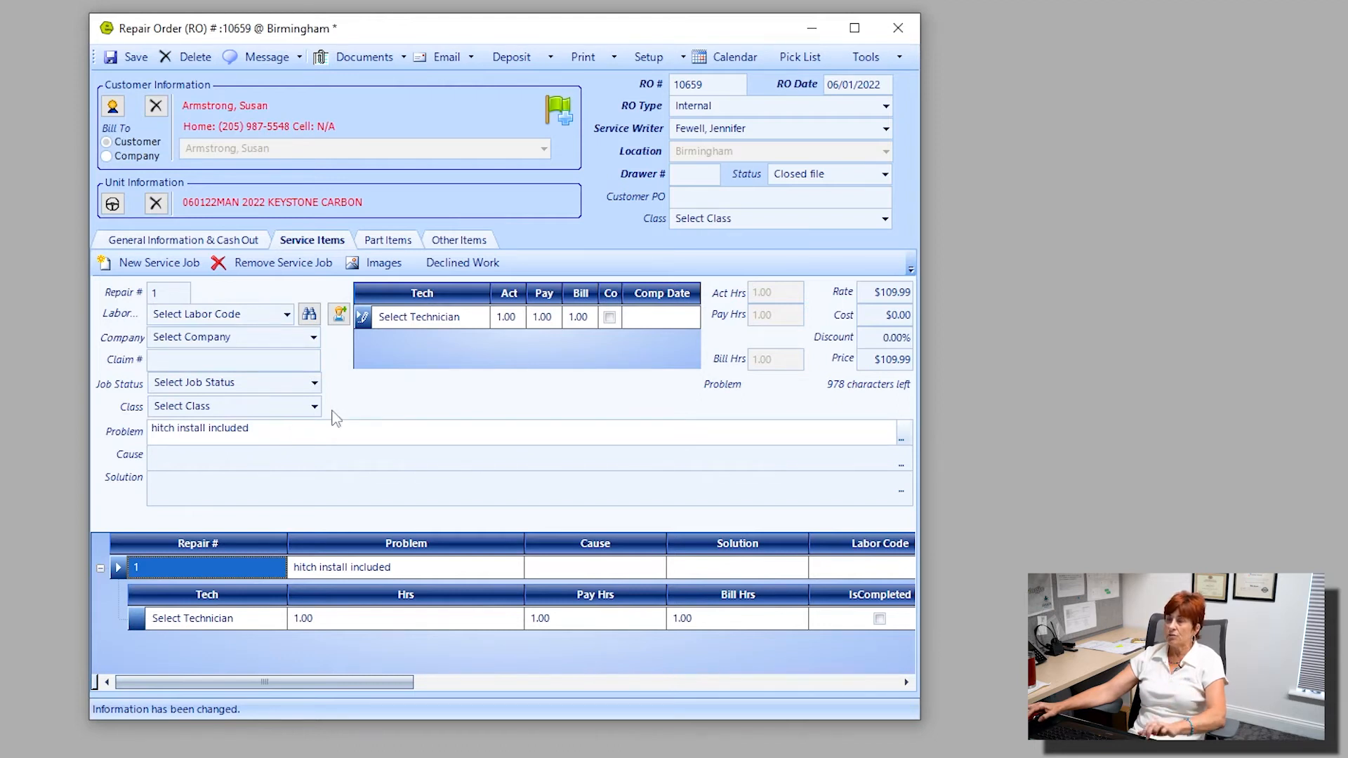
{"action": "left_click", "coordinate": [449, 321]}
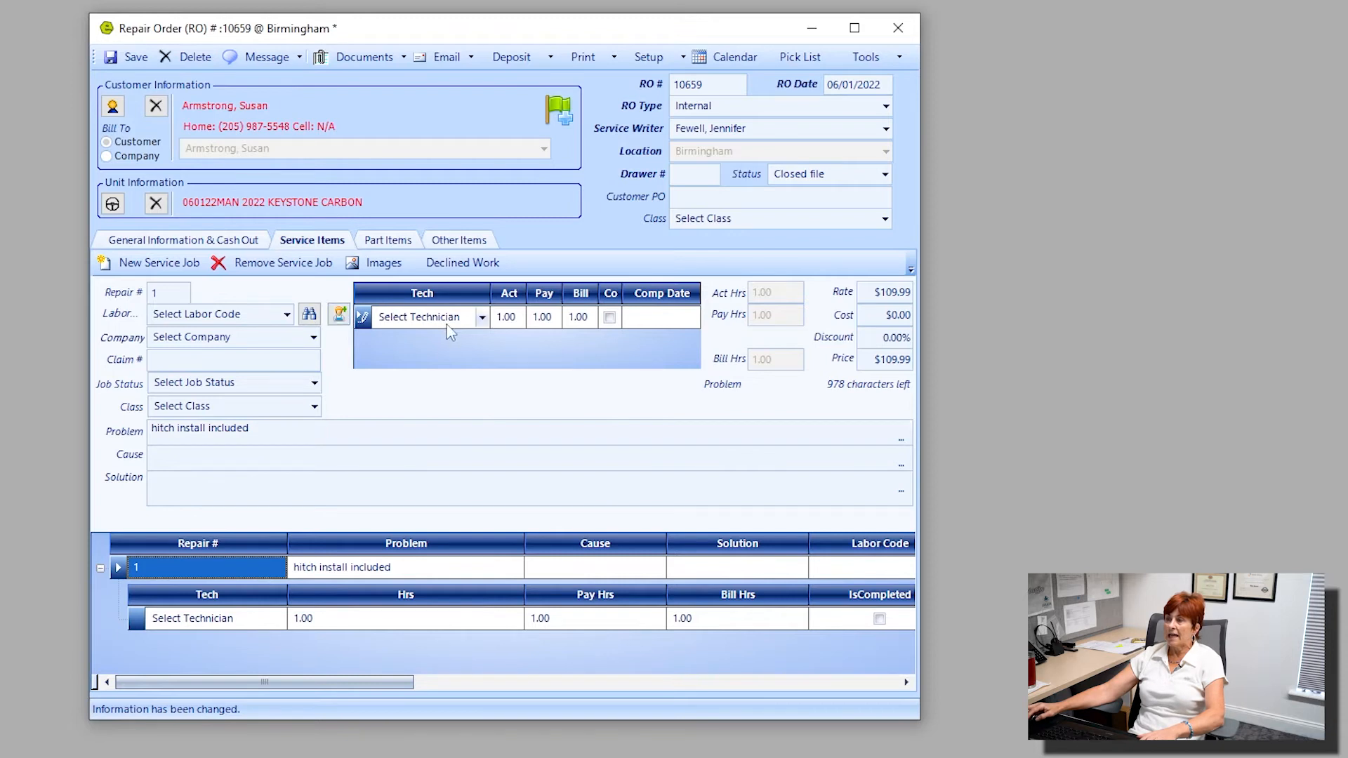
{"action": "left_click", "coordinate": [482, 317]}
{"action": "left_click", "coordinate": [455, 365]}
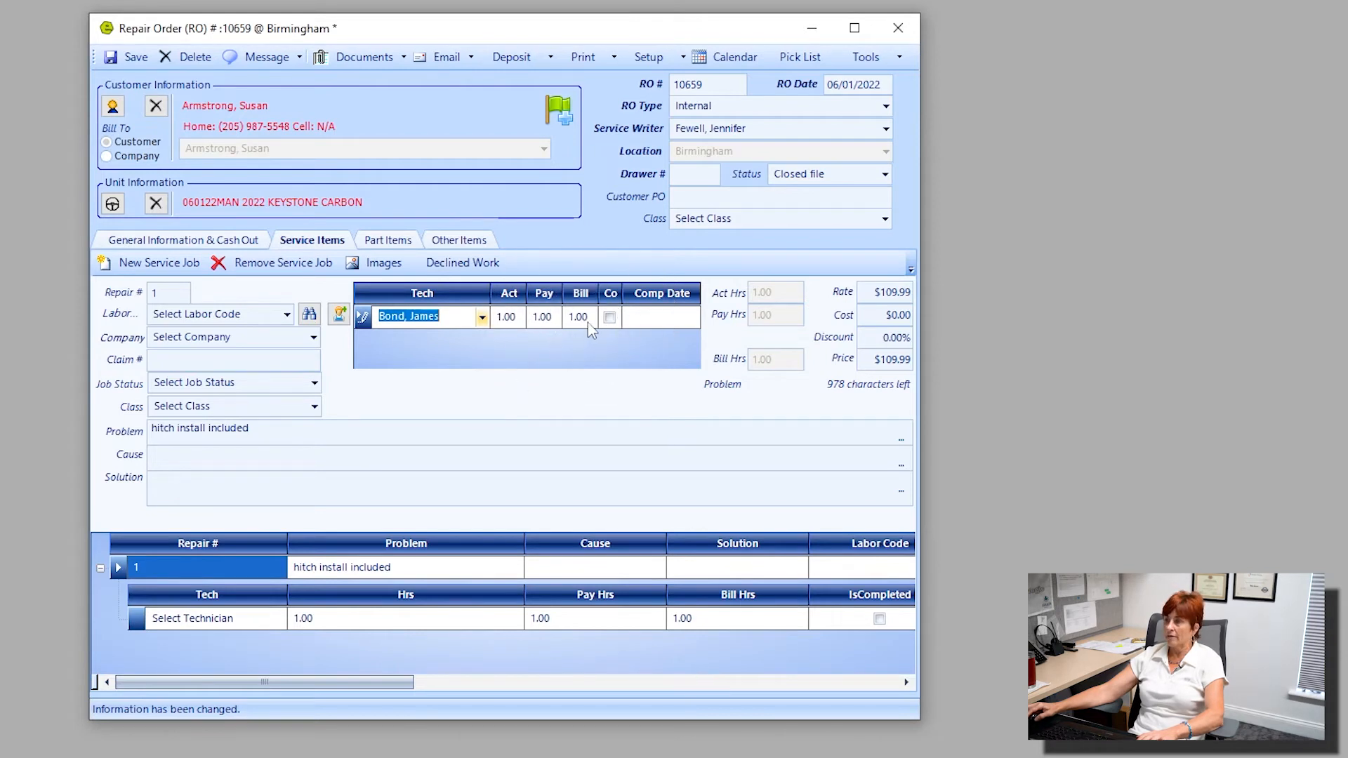
Mark the technician's work on the hitch job as complete and set its job status to Closed file.
{"action": "left_click_drag", "start_coordinate": [622, 294], "coordinate": [654, 302]}
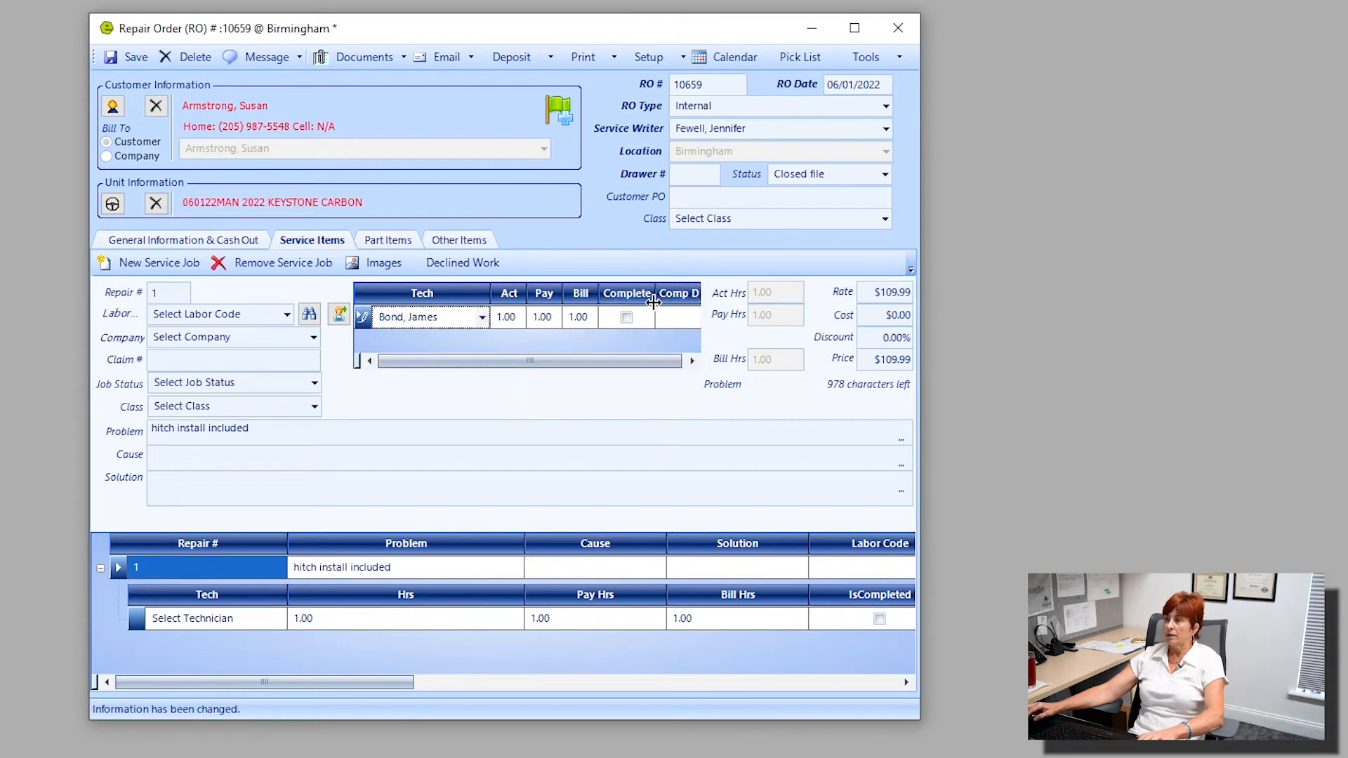
{"action": "left_click", "coordinate": [626, 318]}
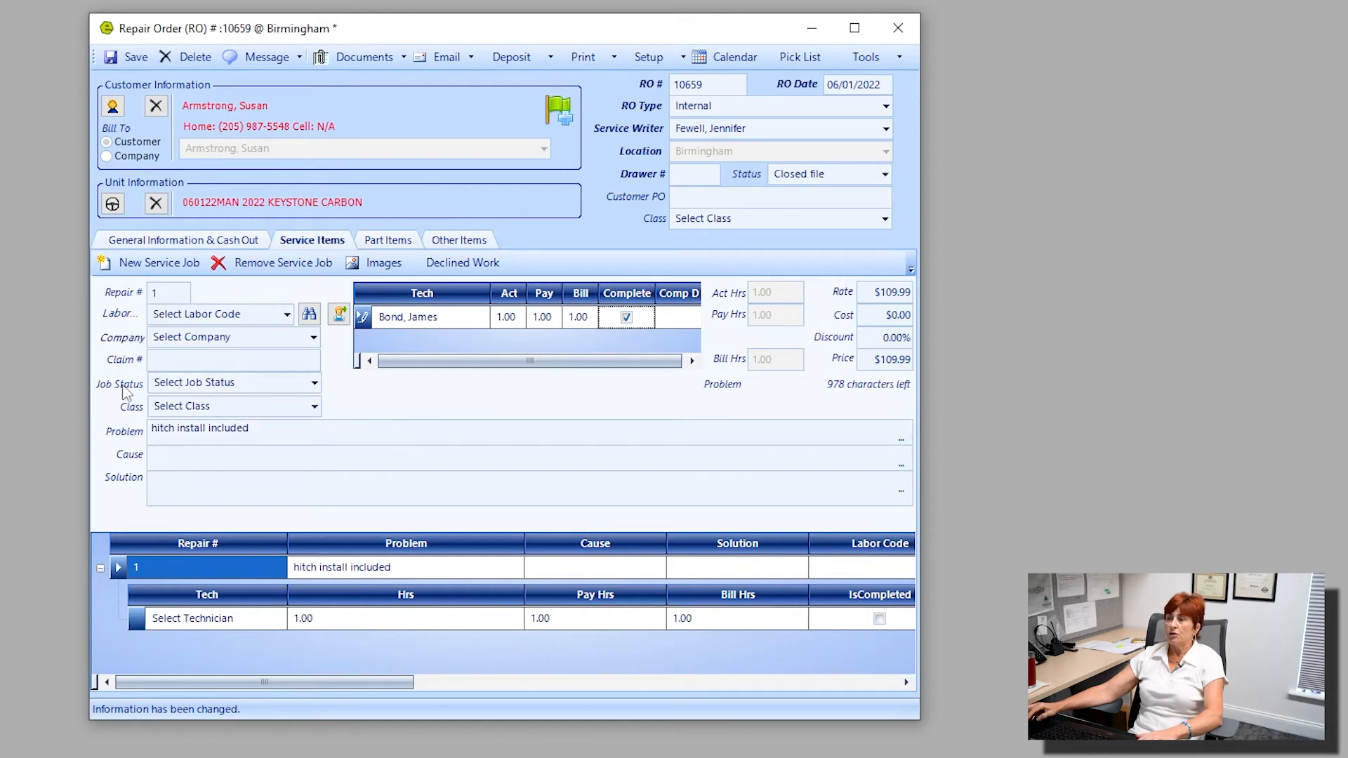
{"action": "left_click", "coordinate": [313, 383]}
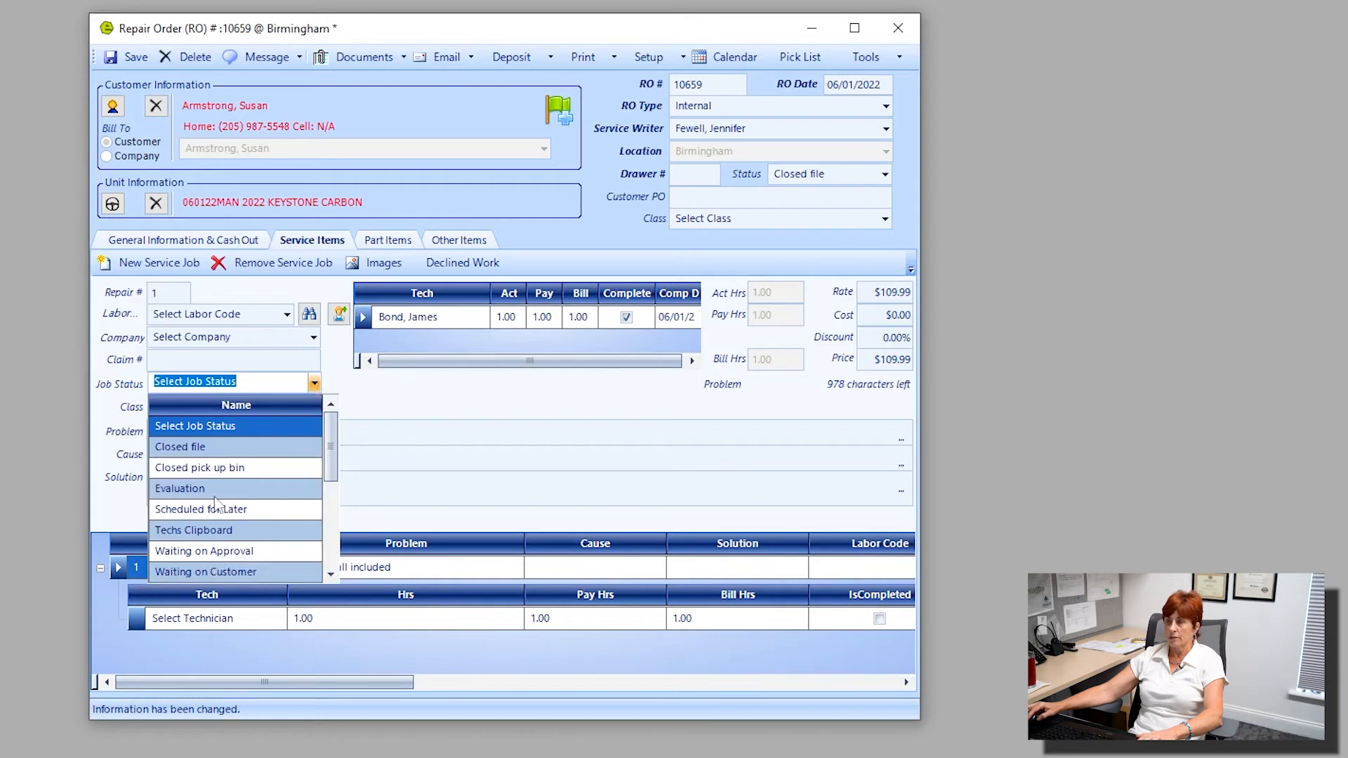
{"action": "left_click", "coordinate": [214, 451]}
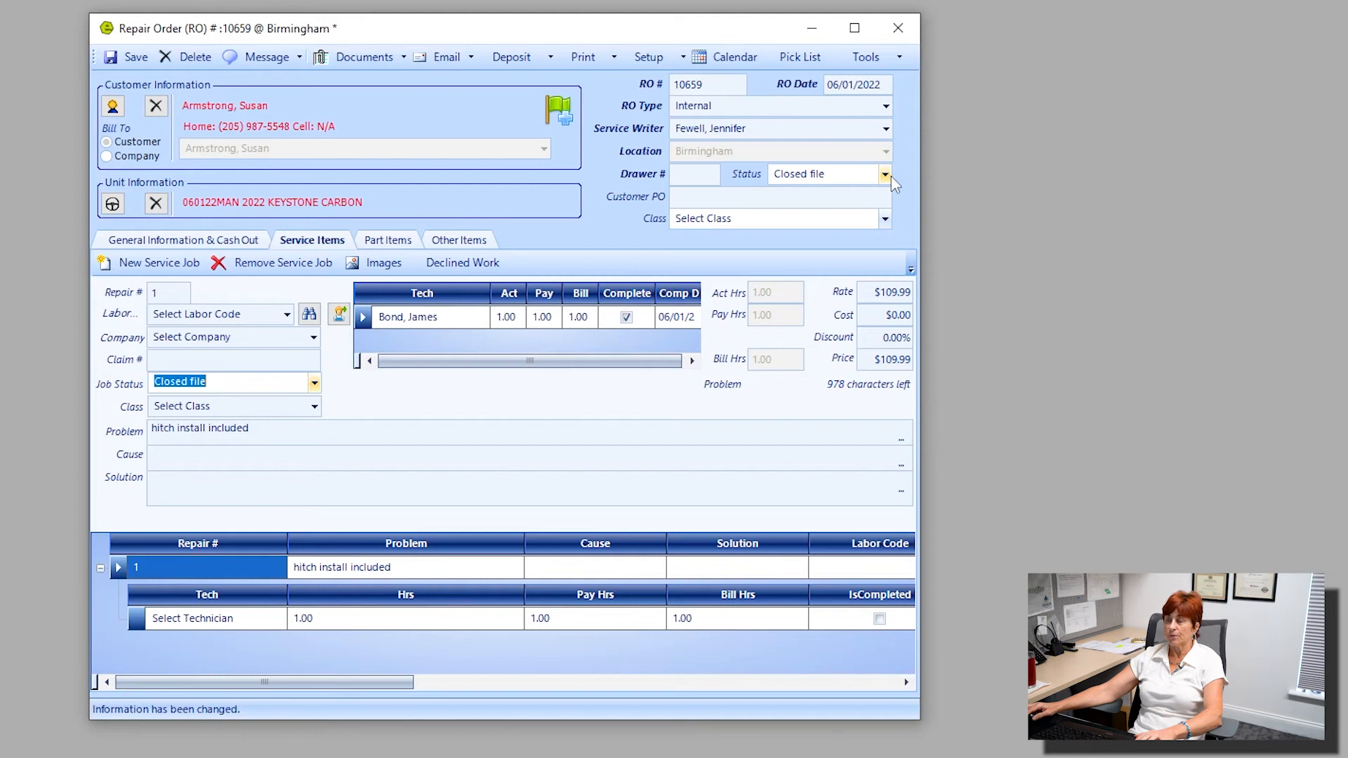
{"action": "left_click", "coordinate": [879, 294]}
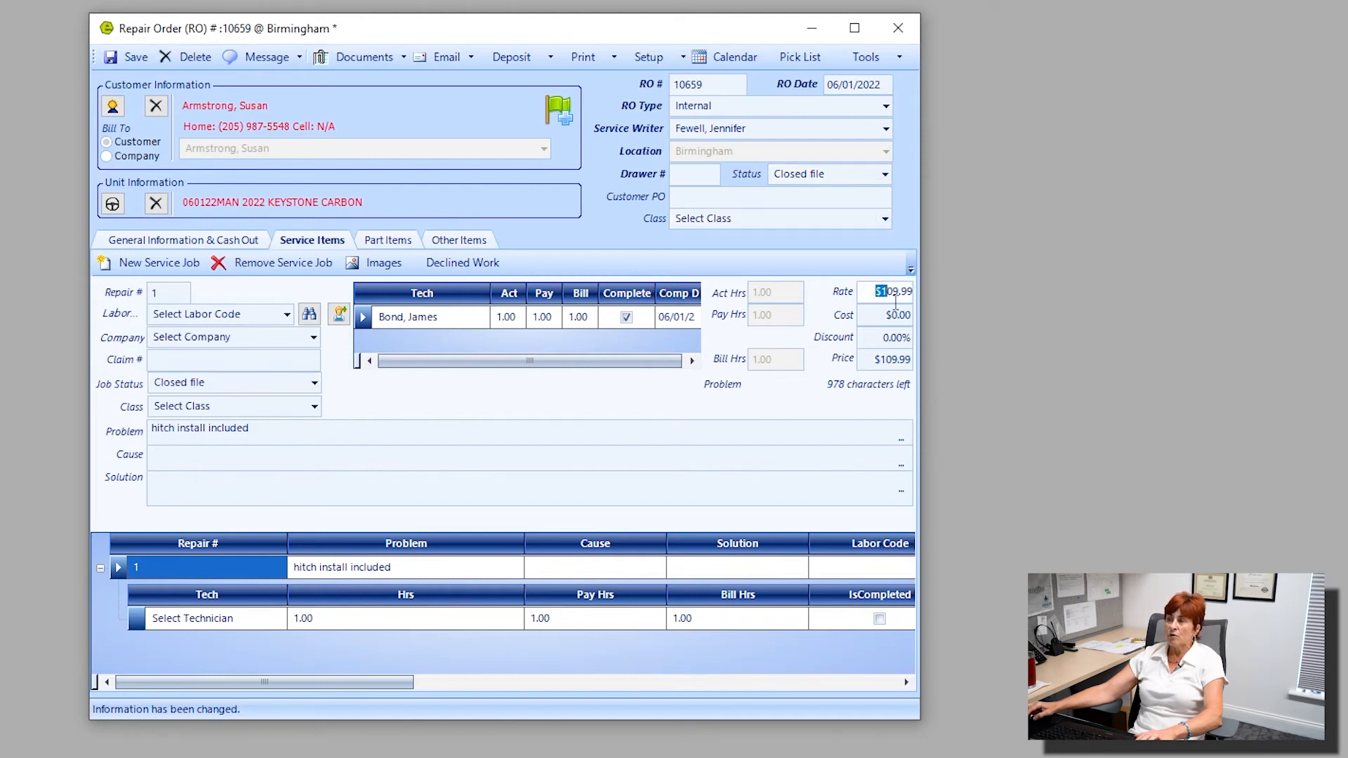
{"action": "left_click", "coordinate": [867, 361]}
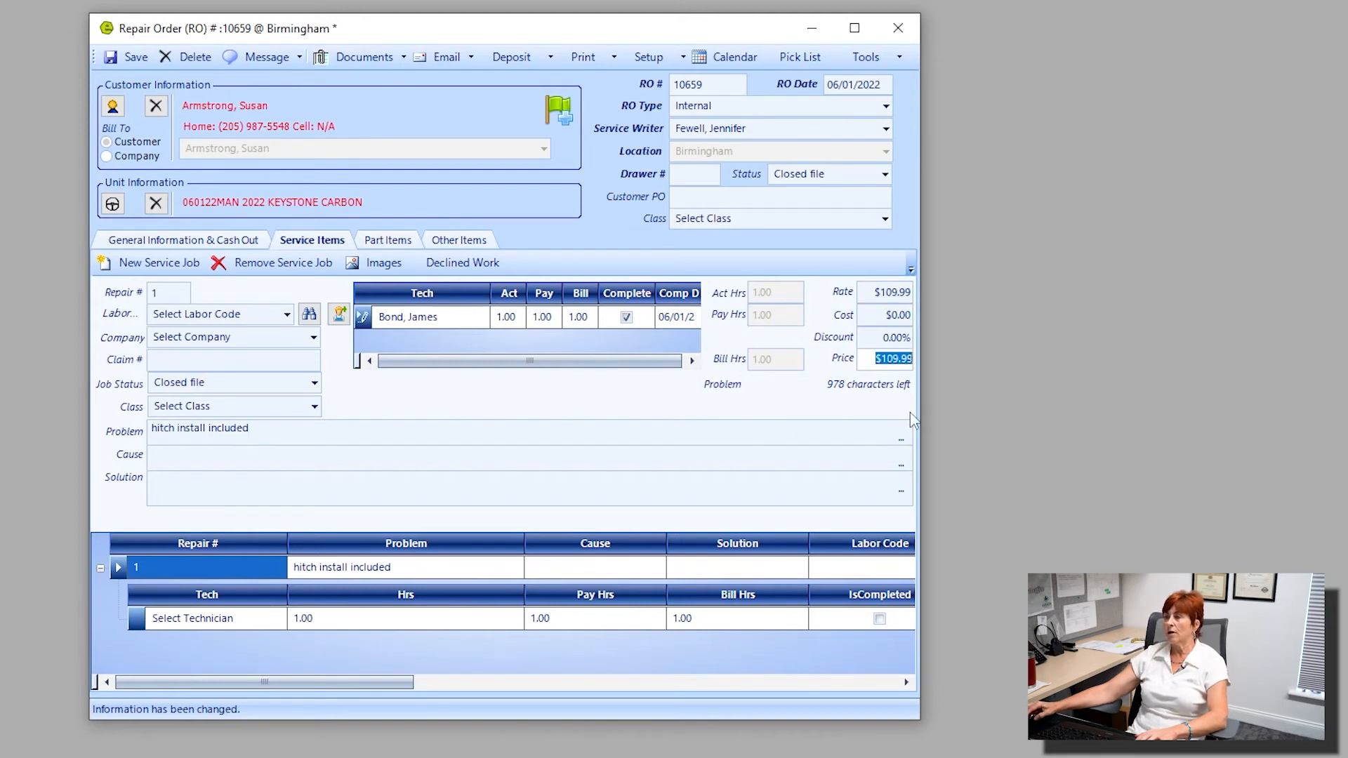
Examine the hitch part's purchase order options and price category, and the order's shop supplies and environmental fee charges.
{"action": "left_click", "coordinate": [395, 242]}
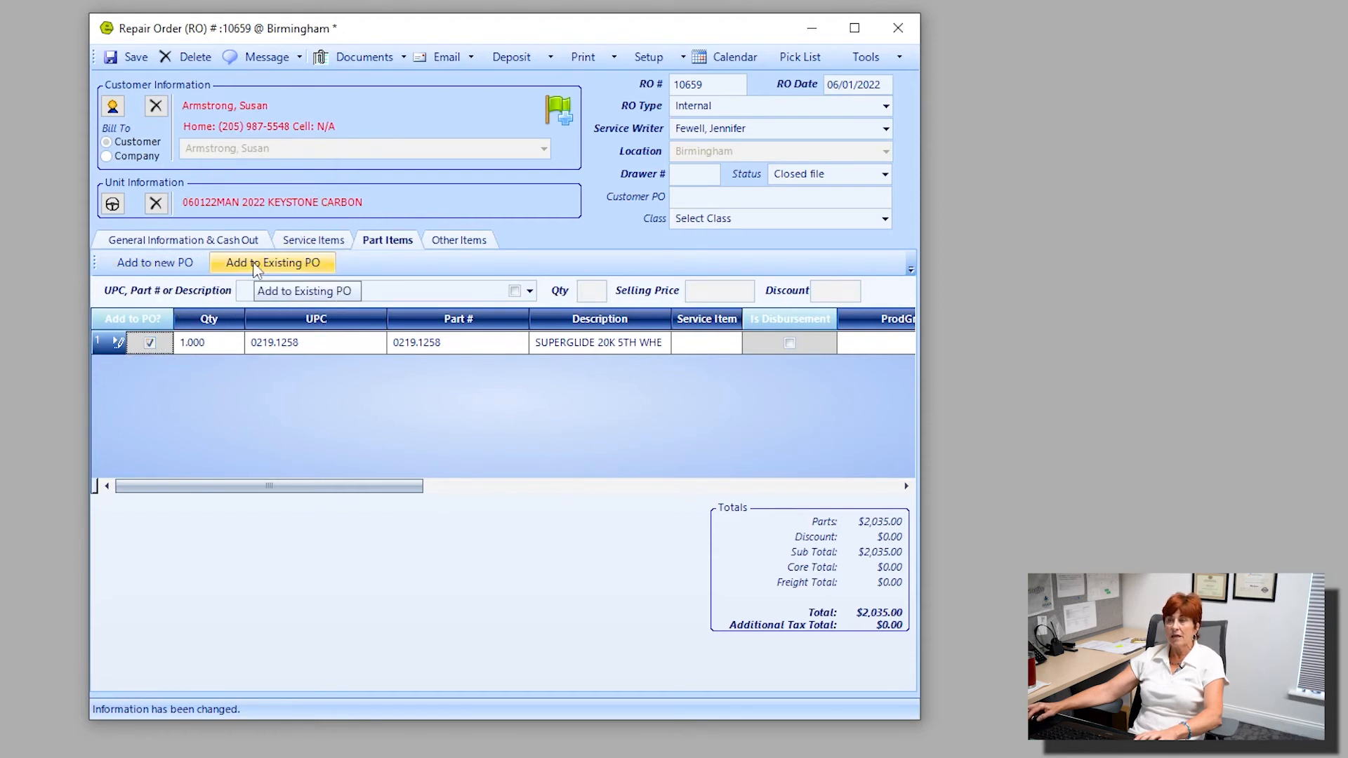
{"action": "left_click", "coordinate": [147, 271]}
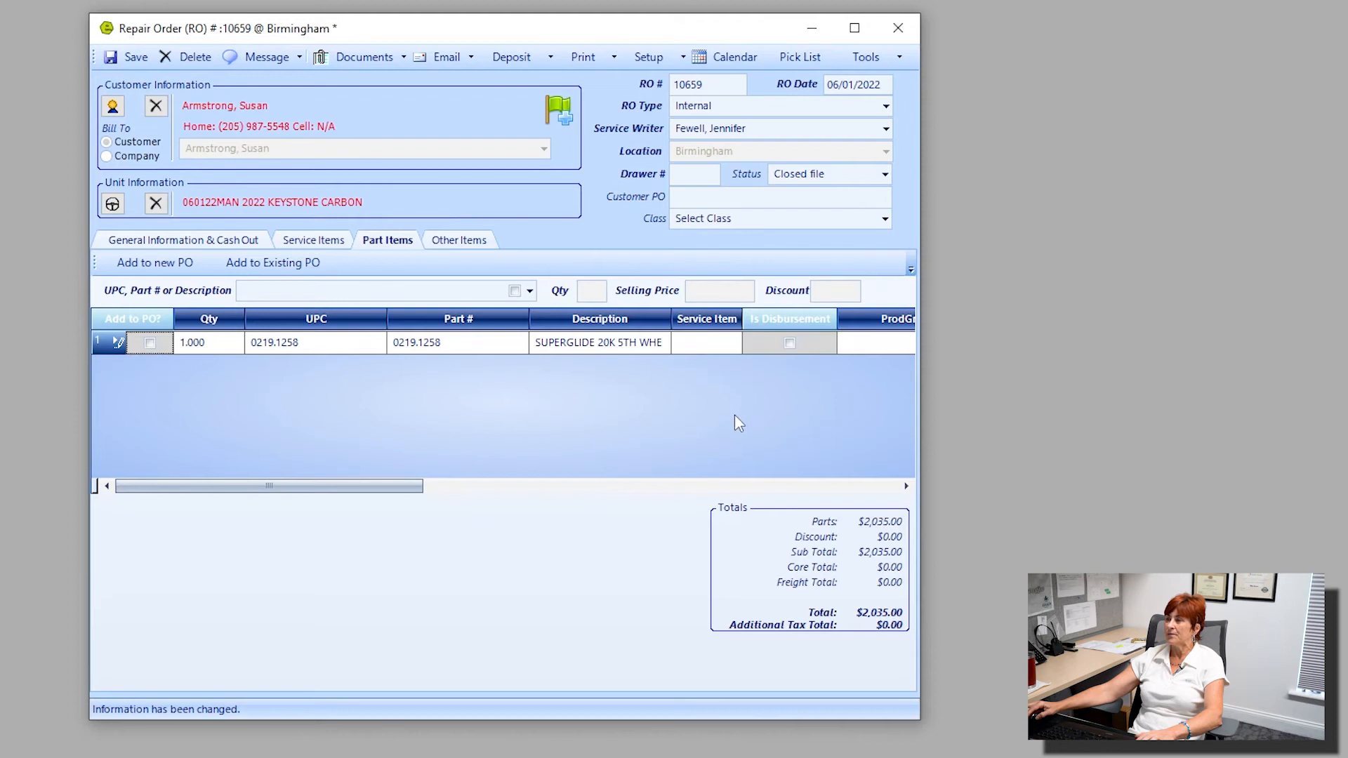
{"action": "mouse_move", "coordinate": [377, 485]}
{"action": "left_mouse_down"}
{"action": "mouse_move", "coordinate": [598, 524]}
{"action": "mouse_move", "coordinate": [748, 572]}
{"action": "mouse_move", "coordinate": [574, 552]}
{"action": "left_mouse_up"}
{"action": "left_click", "coordinate": [567, 342]}
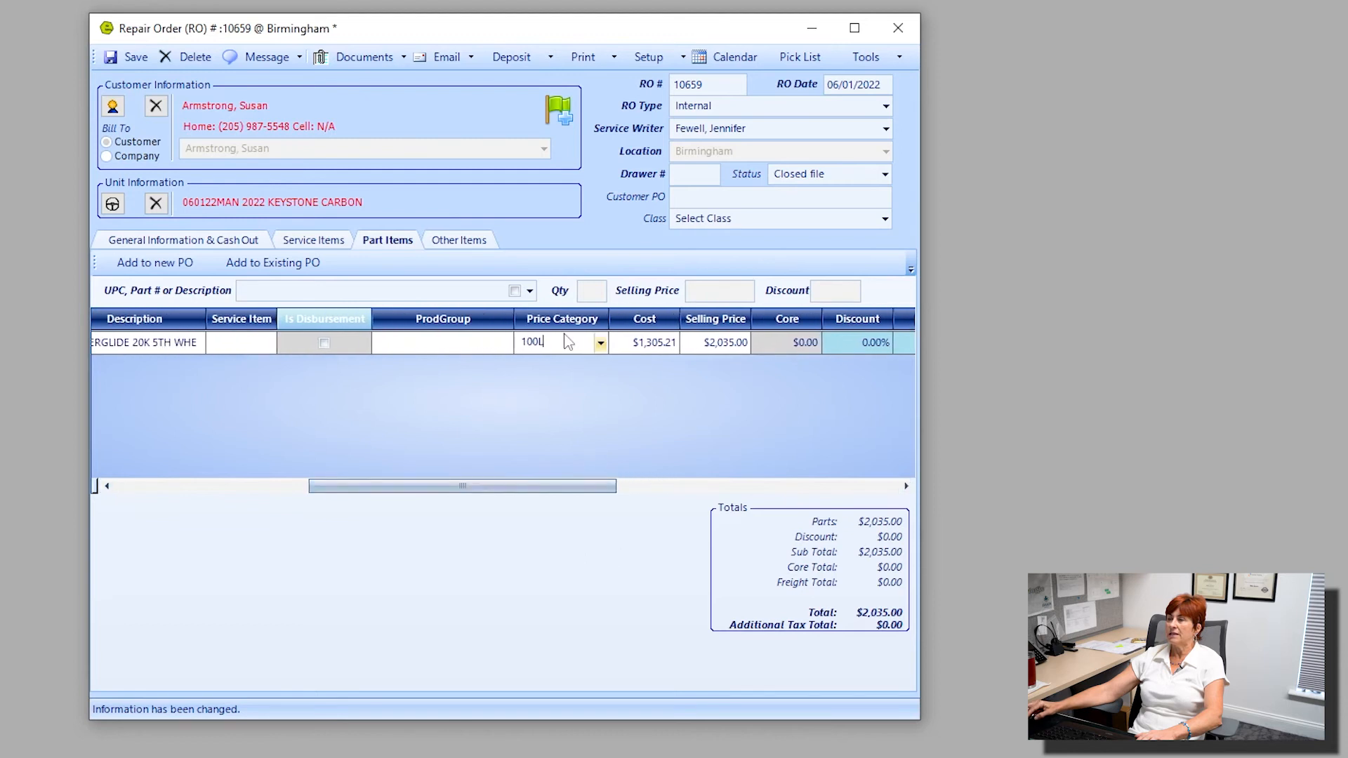
{"action": "left_click", "coordinate": [601, 347]}
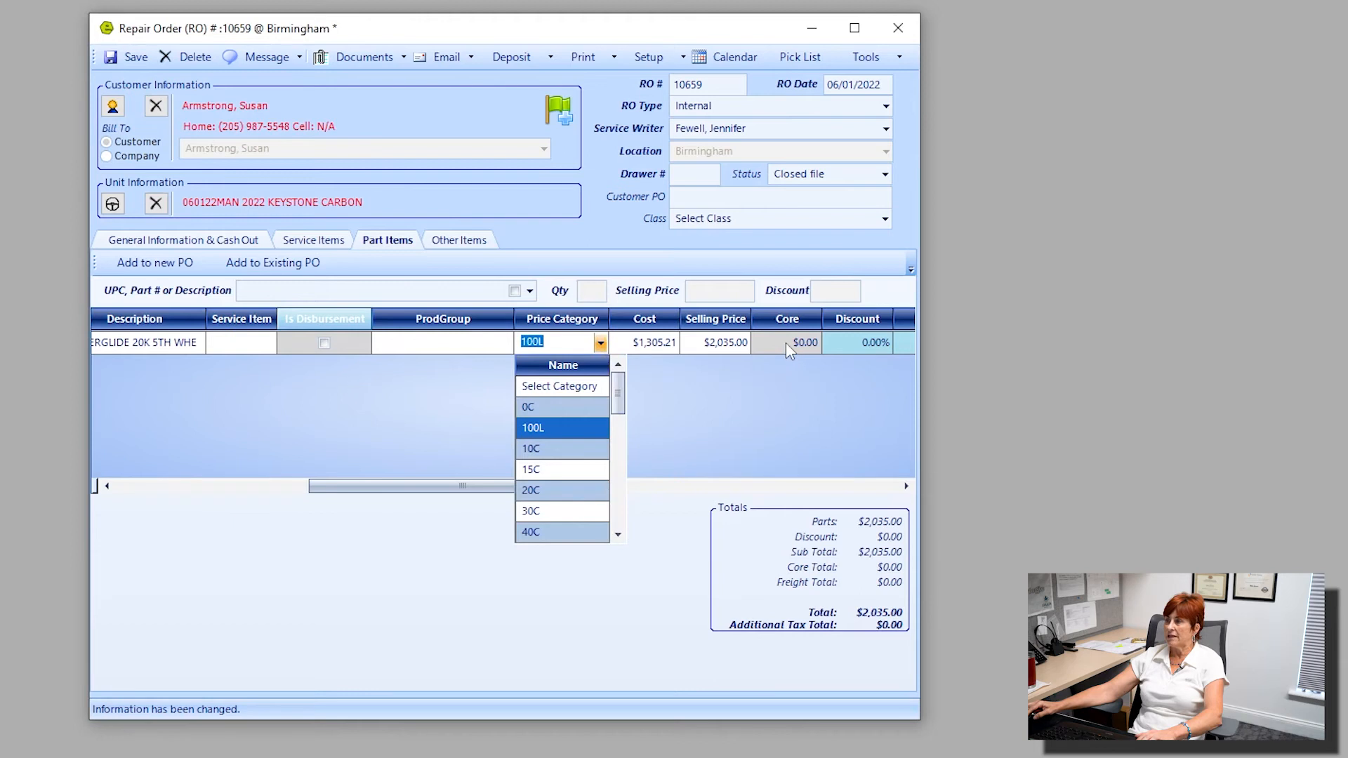
{"action": "left_click", "coordinate": [654, 349]}
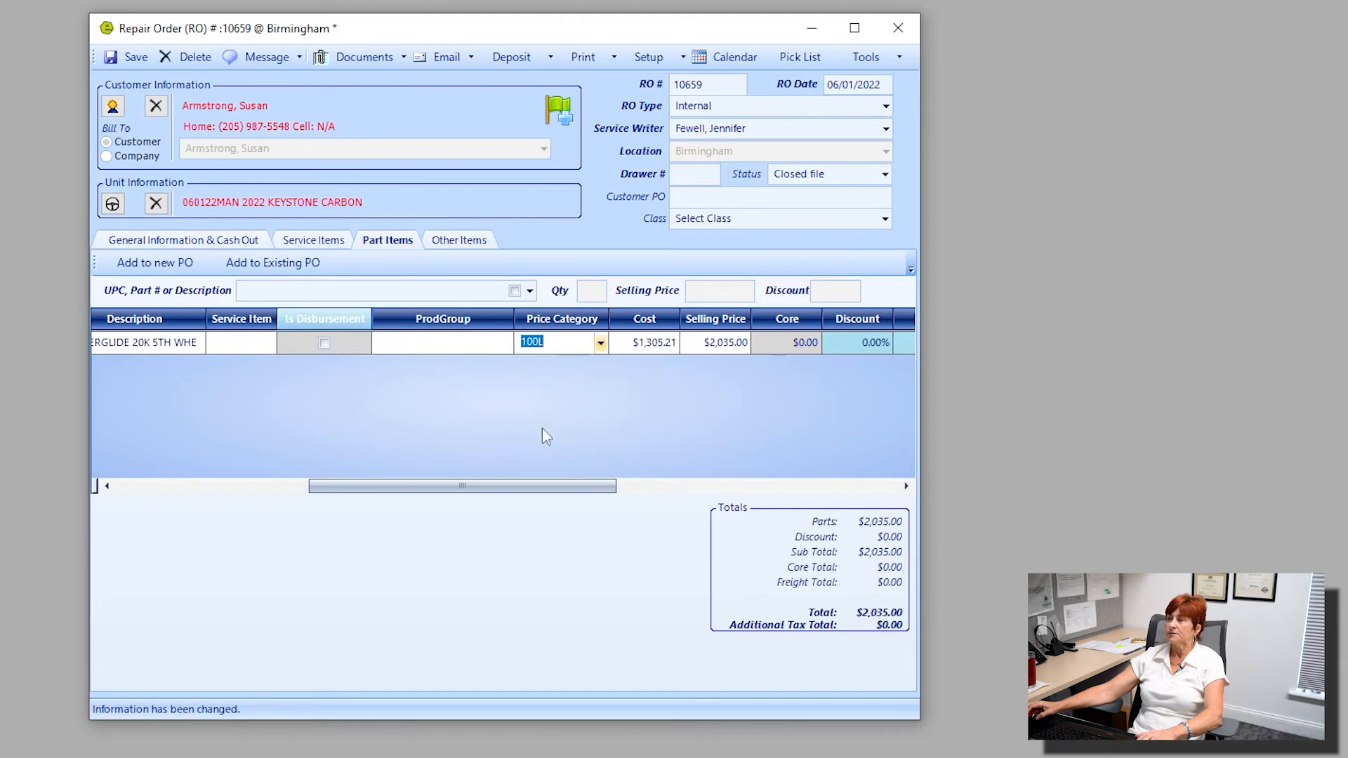
{"action": "left_click", "coordinate": [442, 246]}
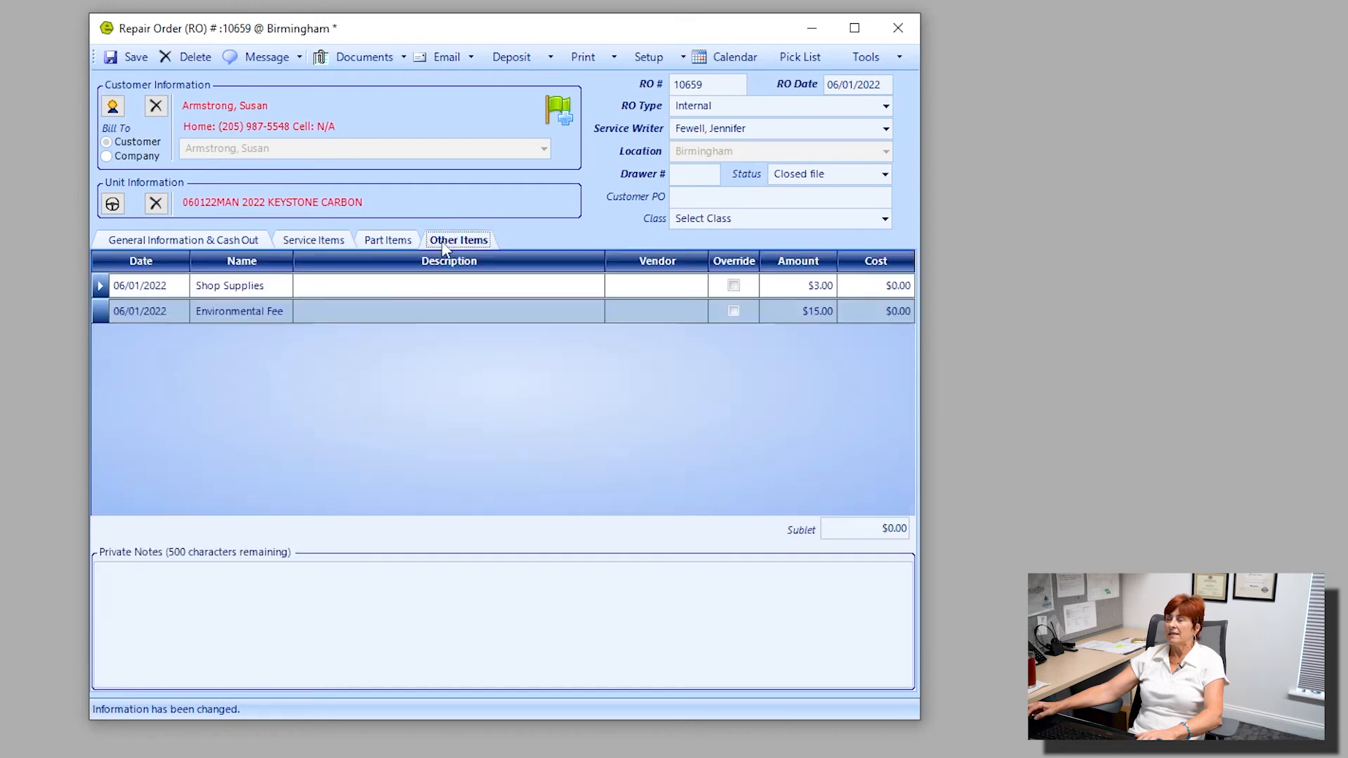
{"action": "mouse_move", "coordinate": [331, 408]}
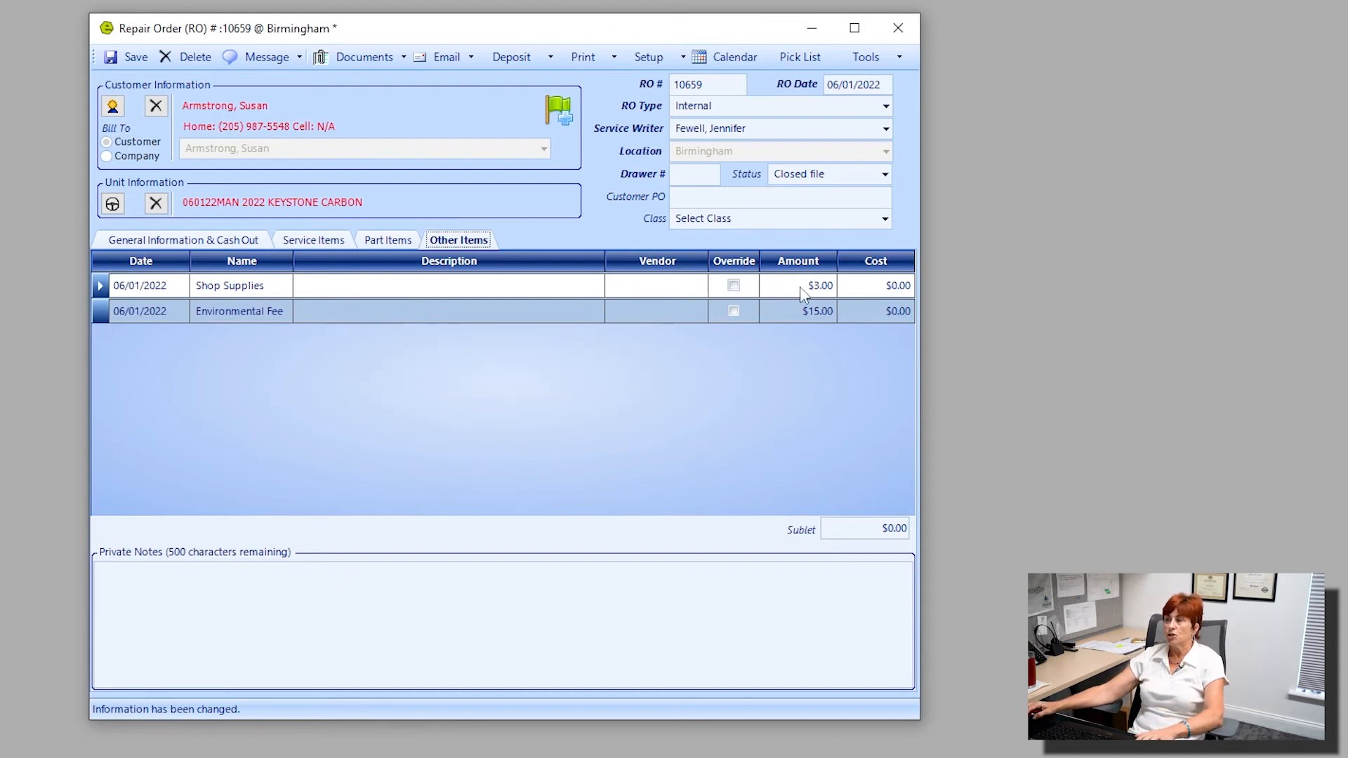
Override the Shop Supplies charge on the repair order and set its amount to $0.00.
{"action": "mouse_move", "coordinate": [804, 294]}
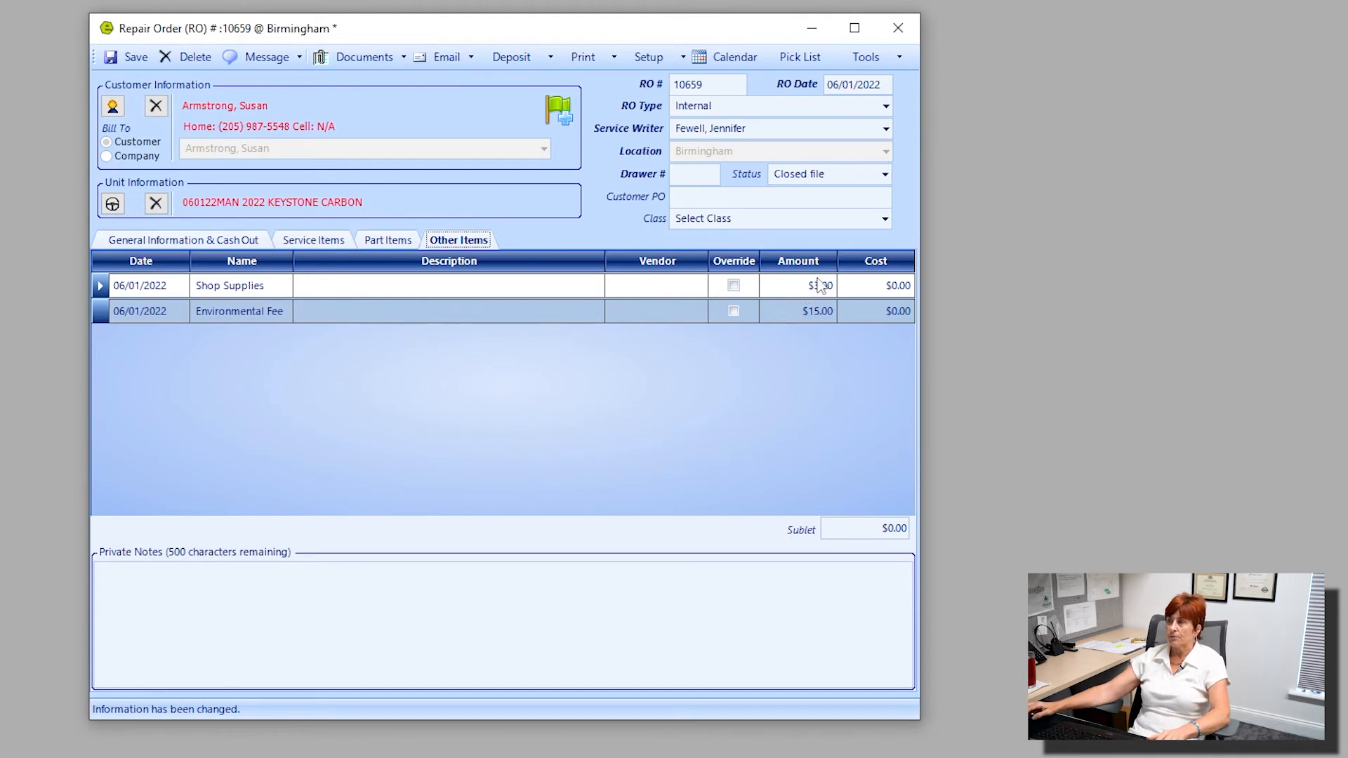
{"action": "left_click", "coordinate": [817, 286]}
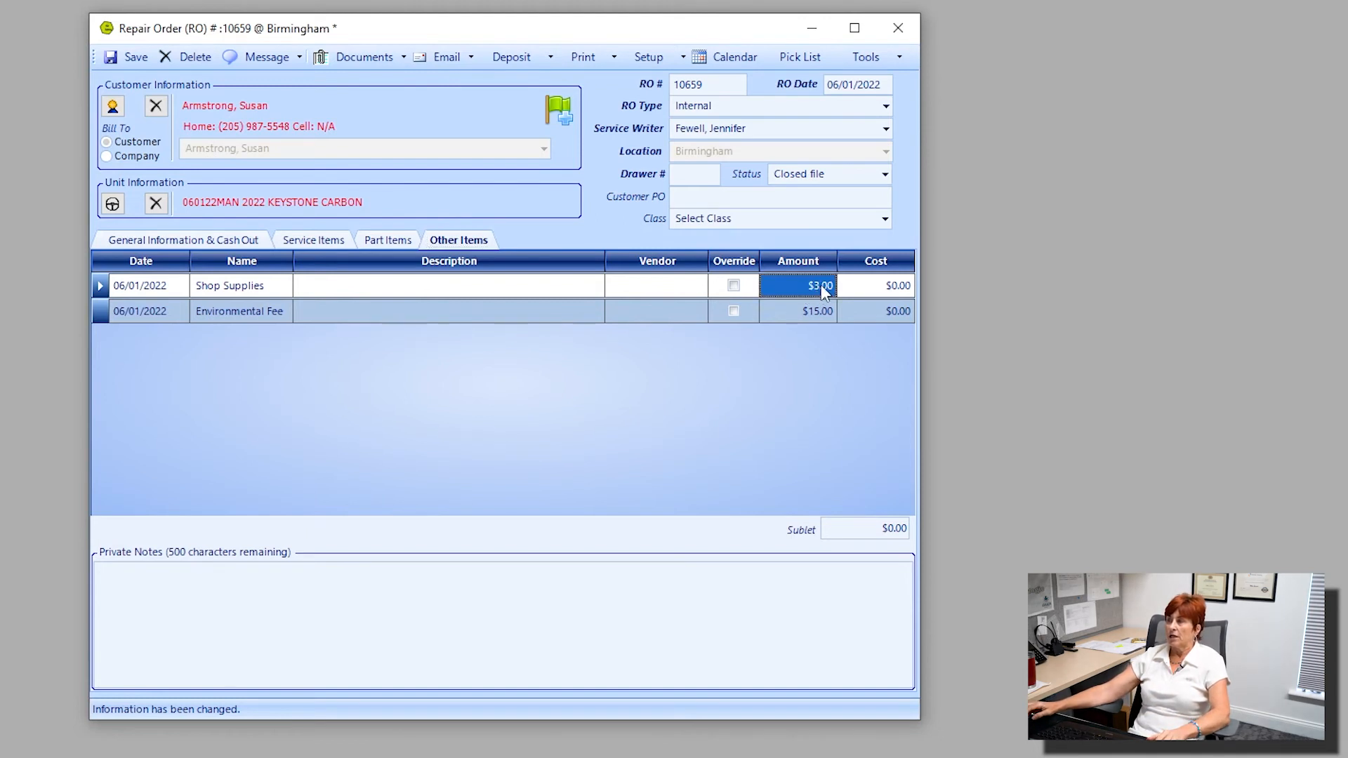
{"action": "left_click", "coordinate": [733, 285]}
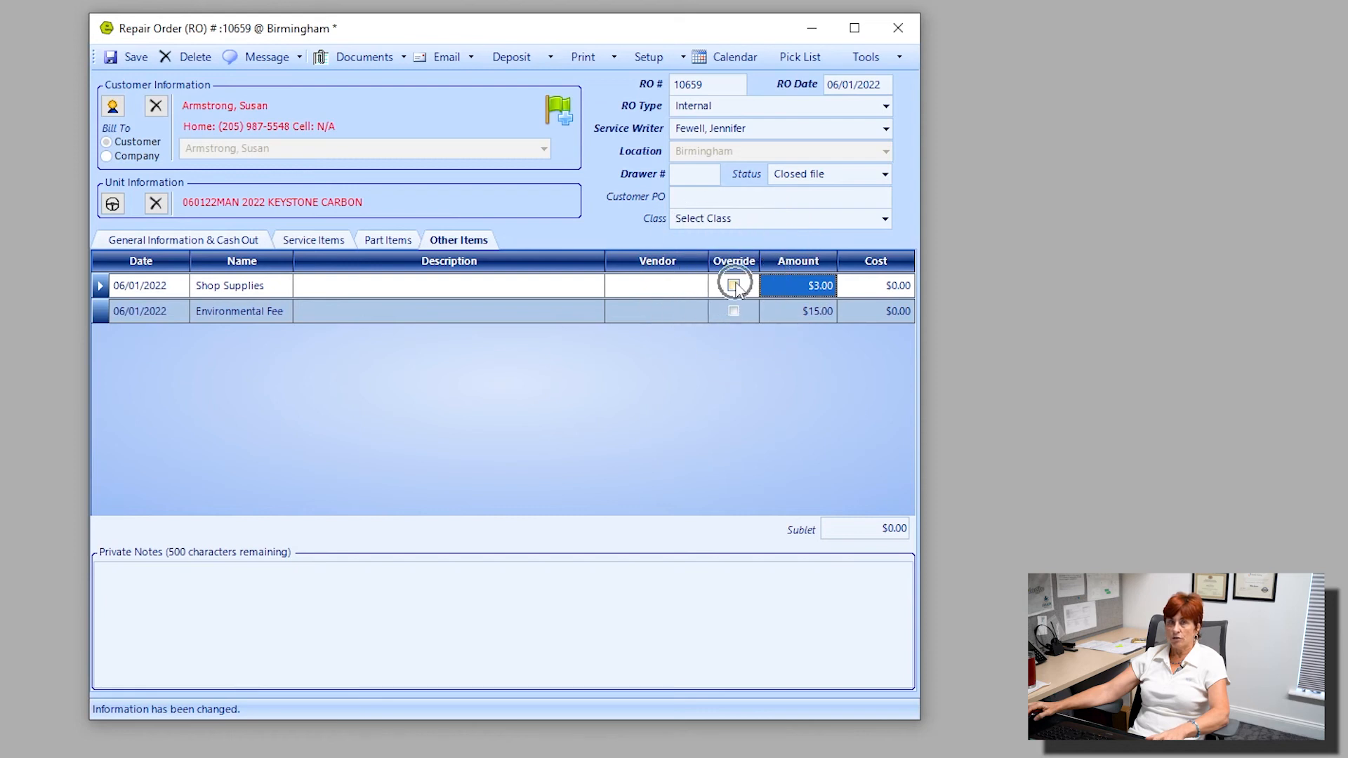
{"action": "left_click", "coordinate": [733, 285]}
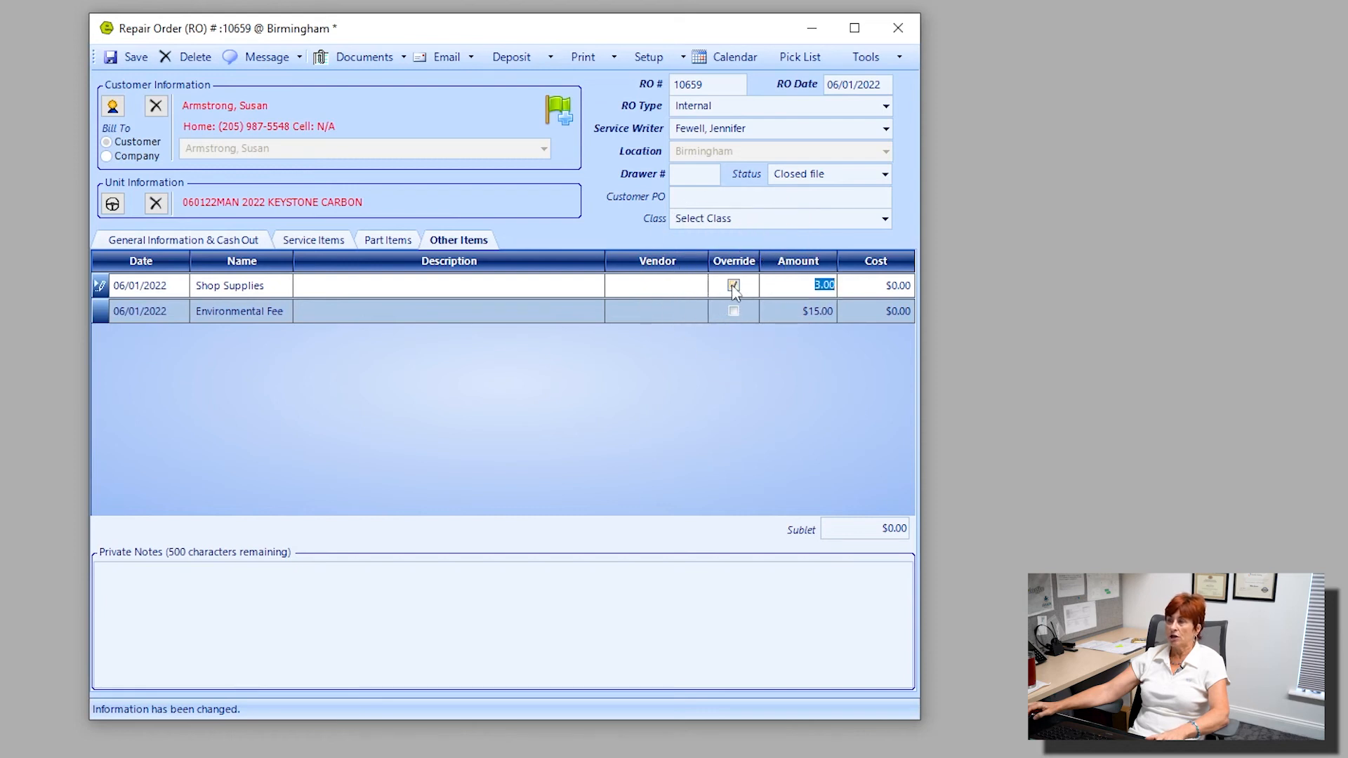
{"action": "left_click", "coordinate": [816, 287]}
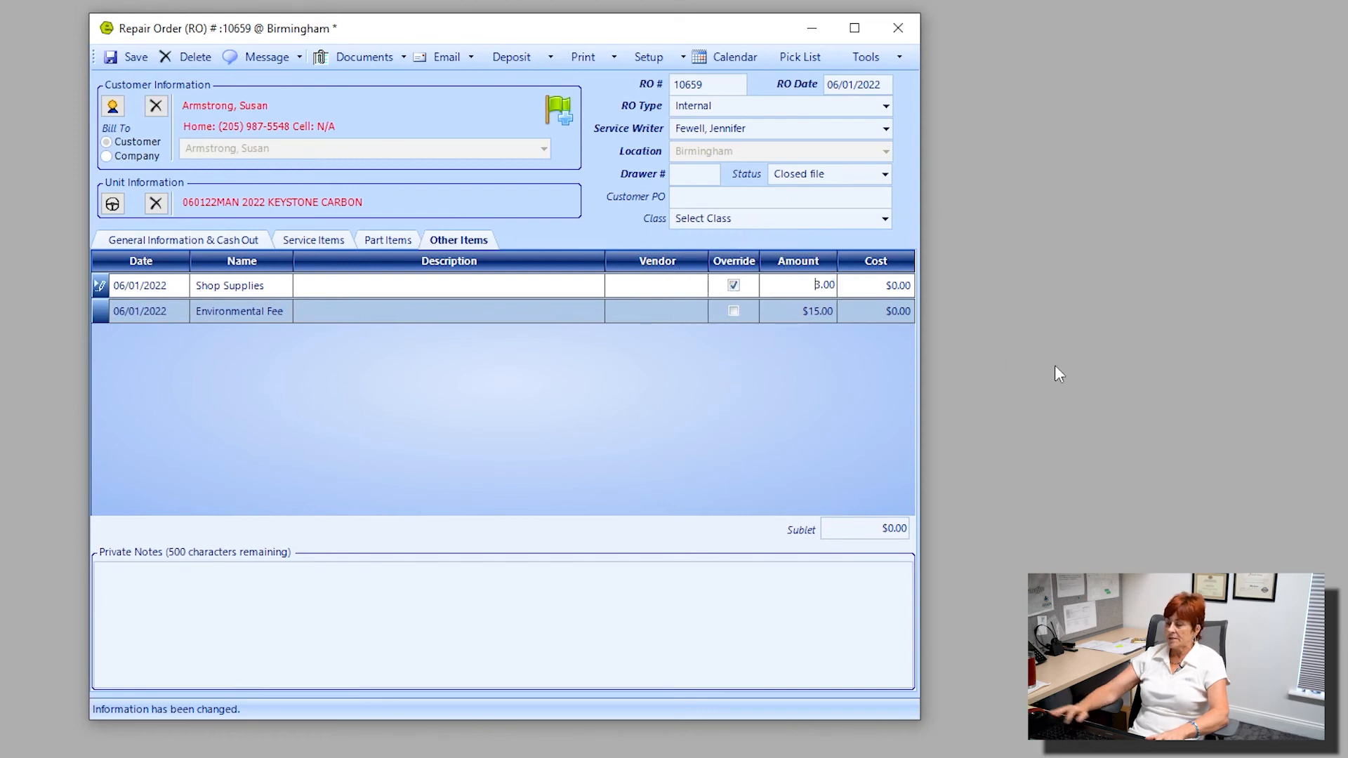
{"action": "key", "text": "Delete"}
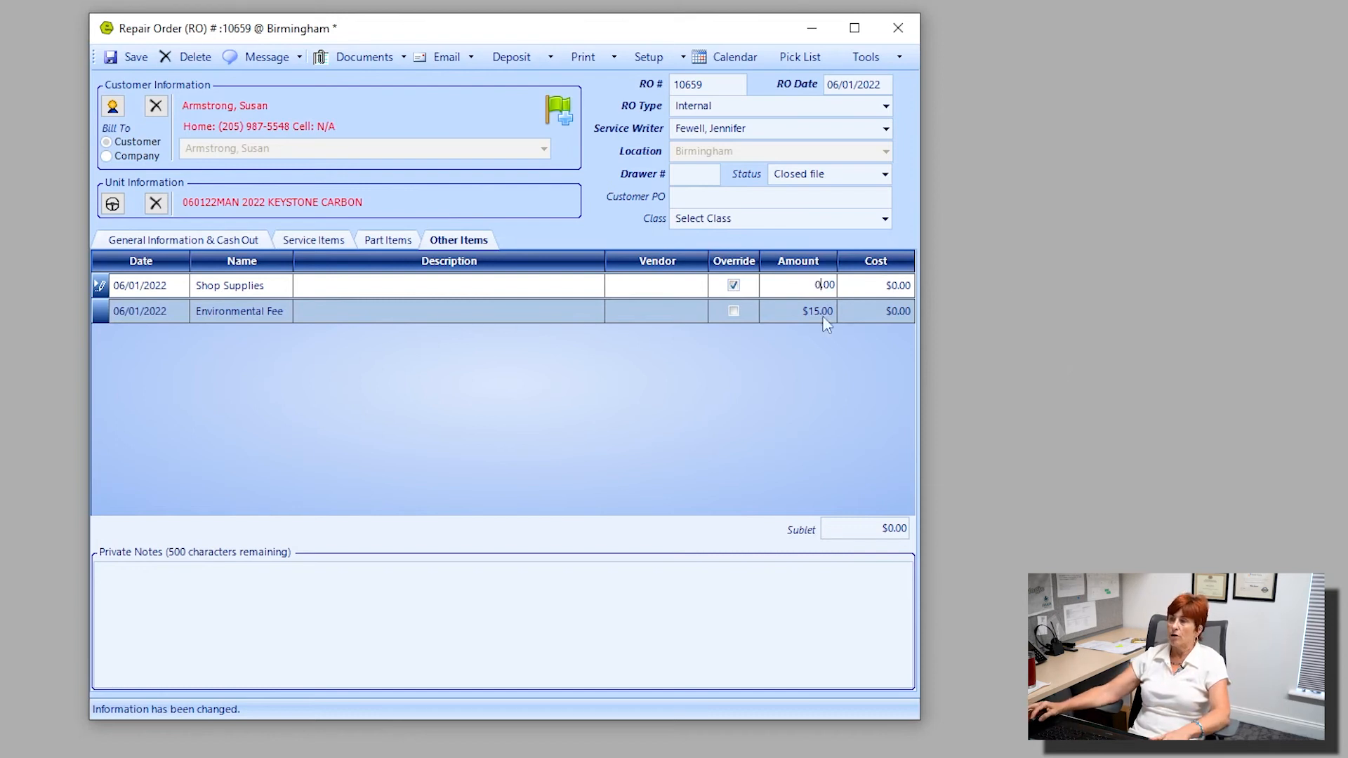
Override the Environmental Fee charge and set its amount to $0.00.
{"action": "left_click", "coordinate": [734, 312]}
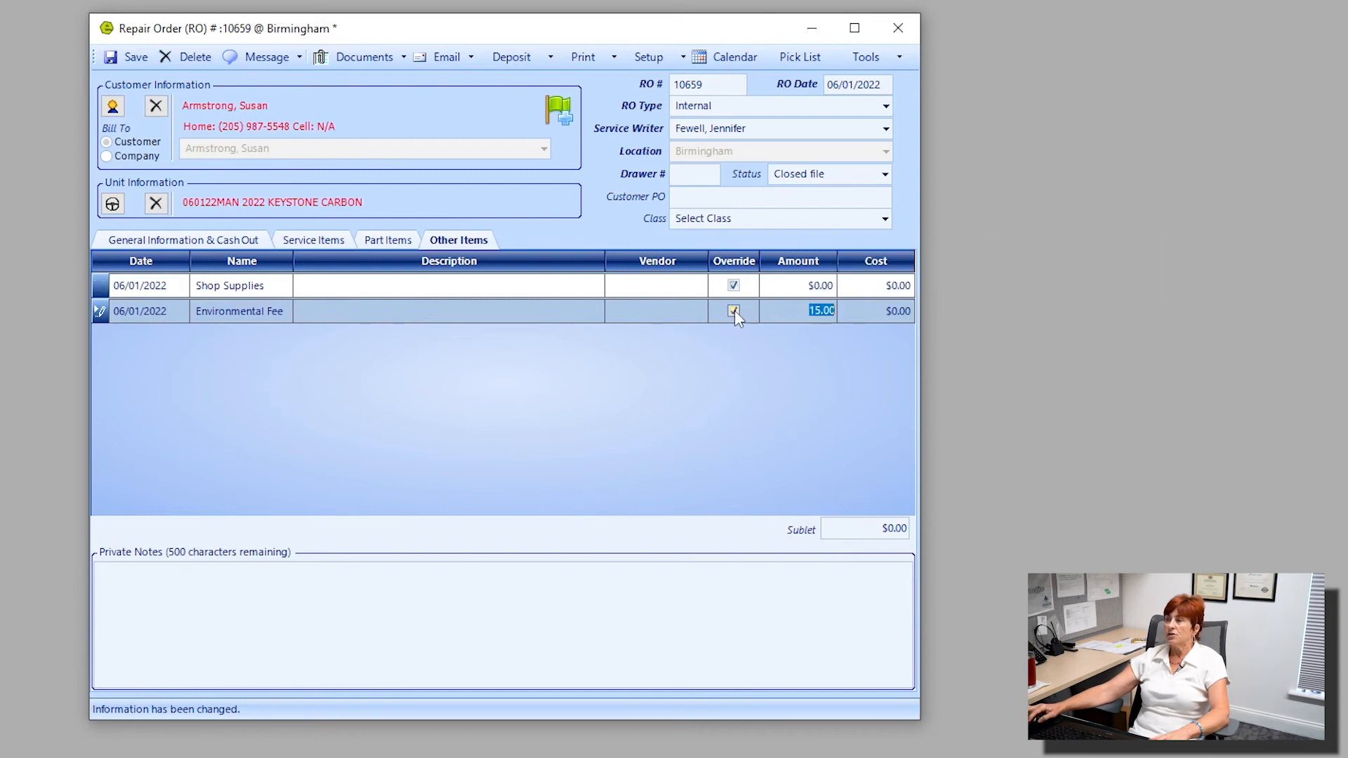
{"action": "left_click", "coordinate": [811, 316]}
{"action": "key", "text": "BackSpace"}
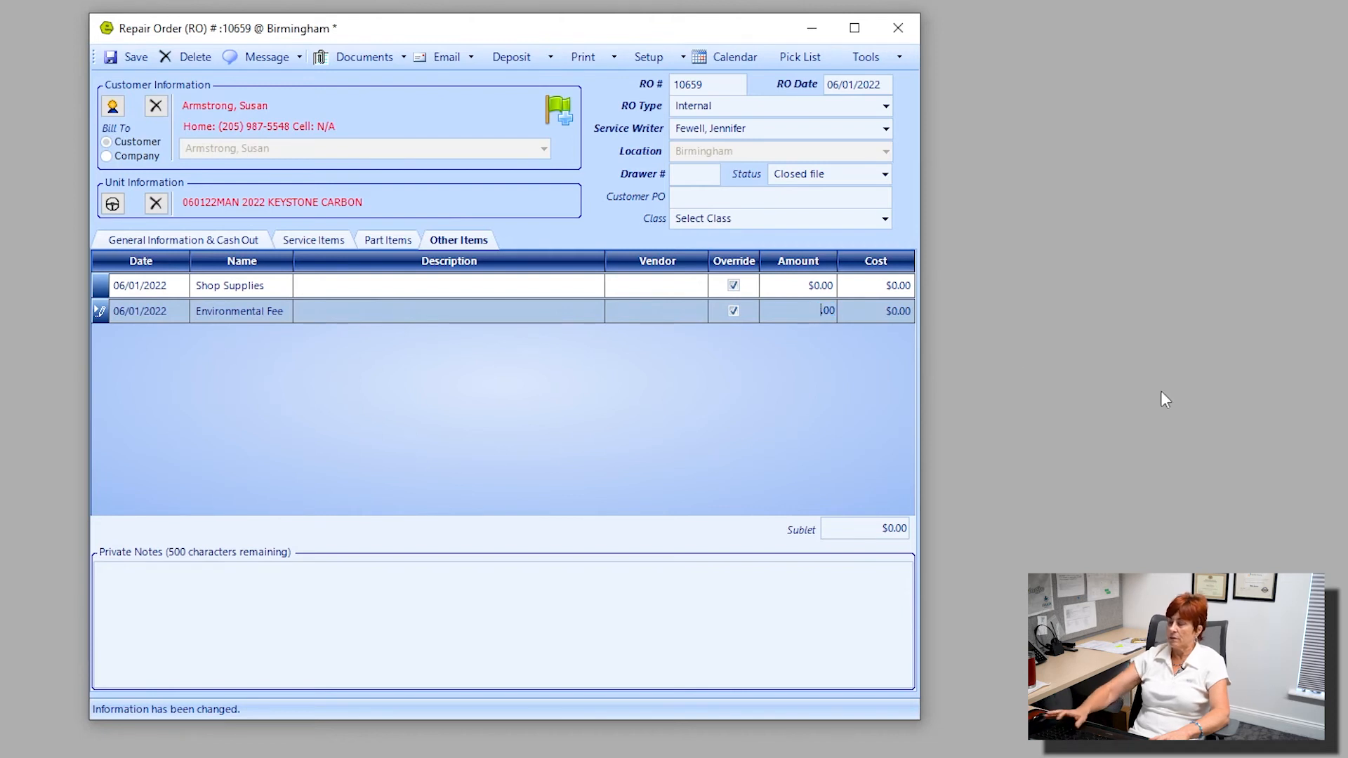
{"action": "type", "text": "0"}
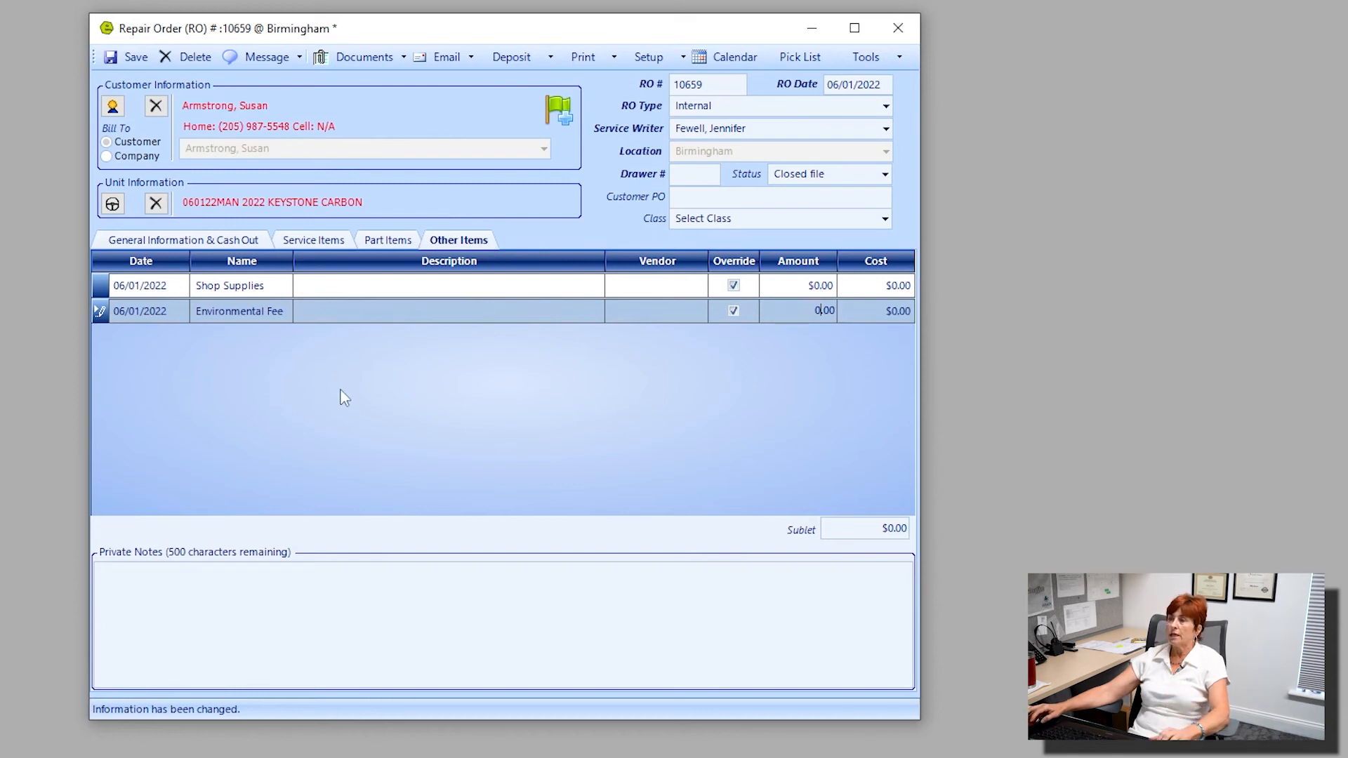
Add a sublet charge line to the repair order with the description "free vehicle detail".
{"action": "right_click", "coordinate": [318, 384]}
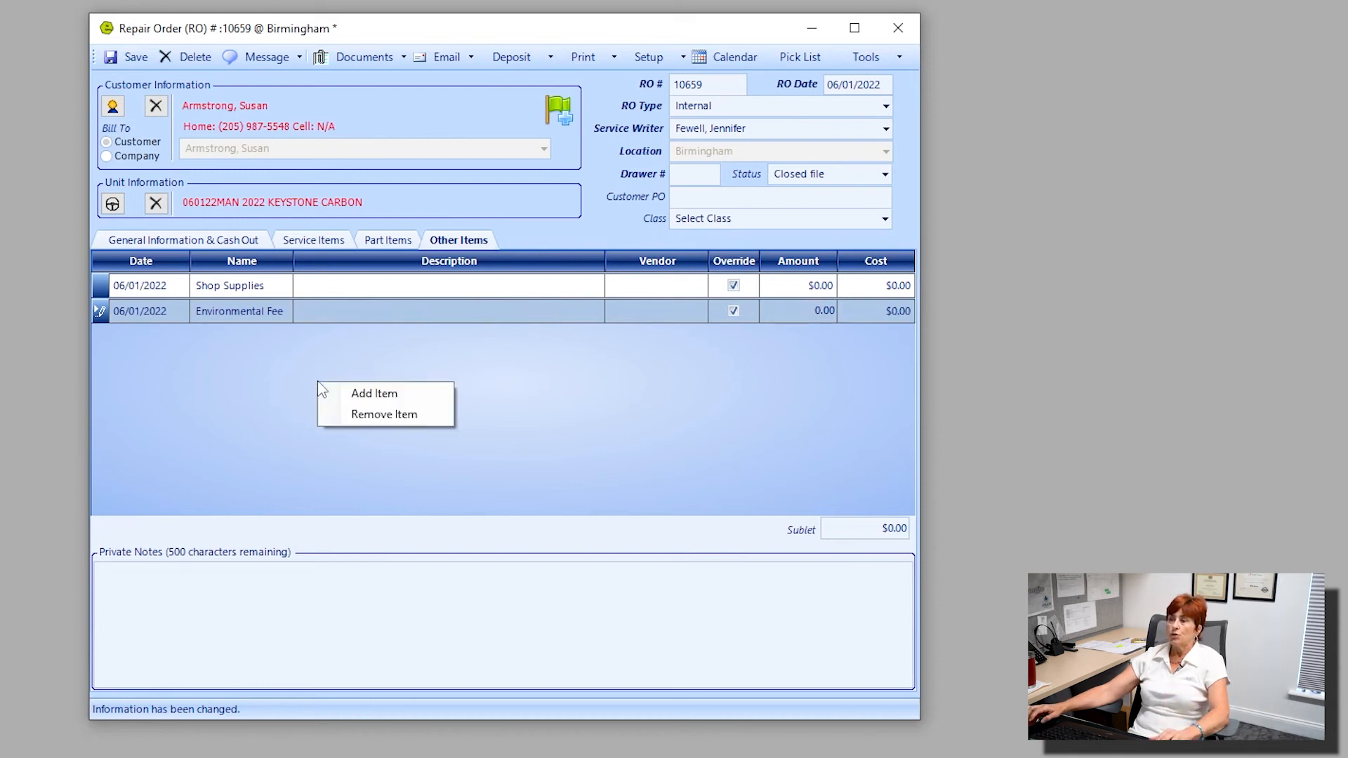
{"action": "left_click", "coordinate": [399, 395]}
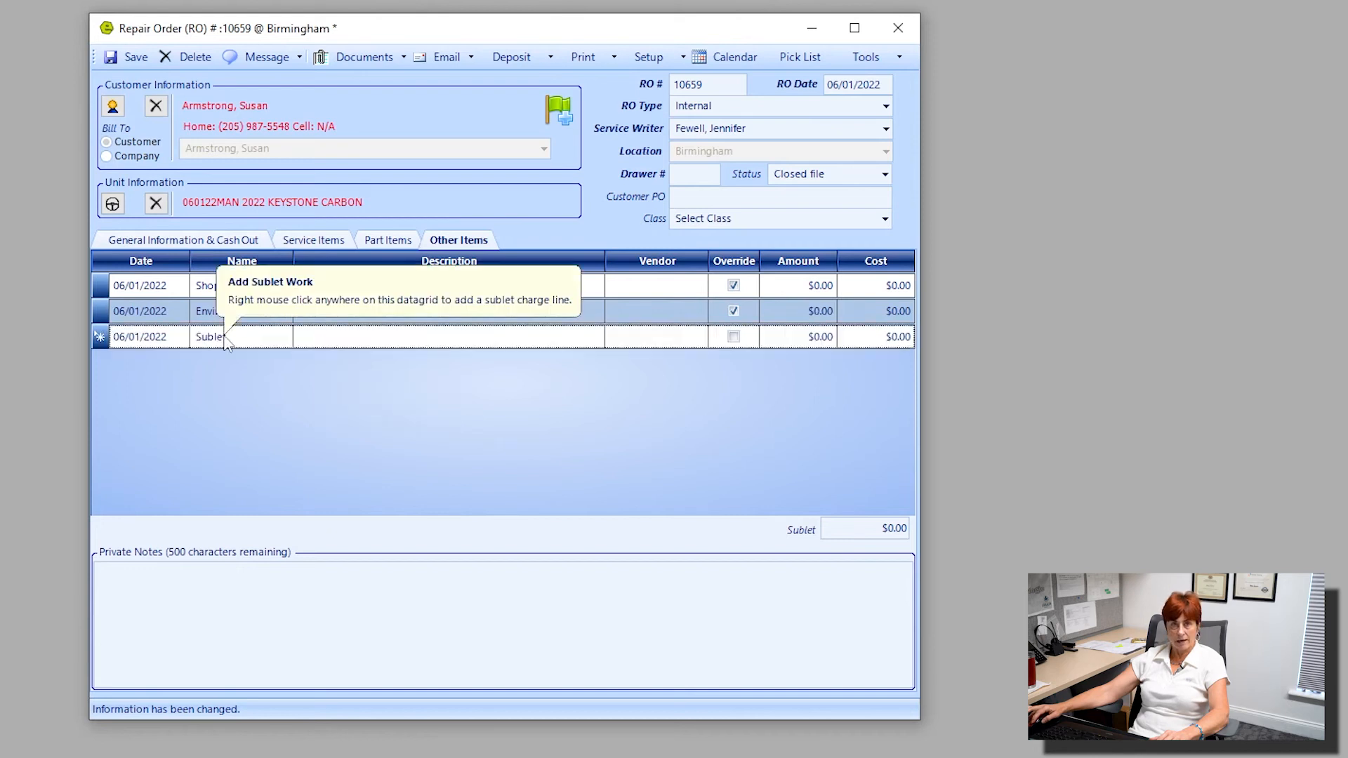
{"action": "left_click", "coordinate": [350, 340]}
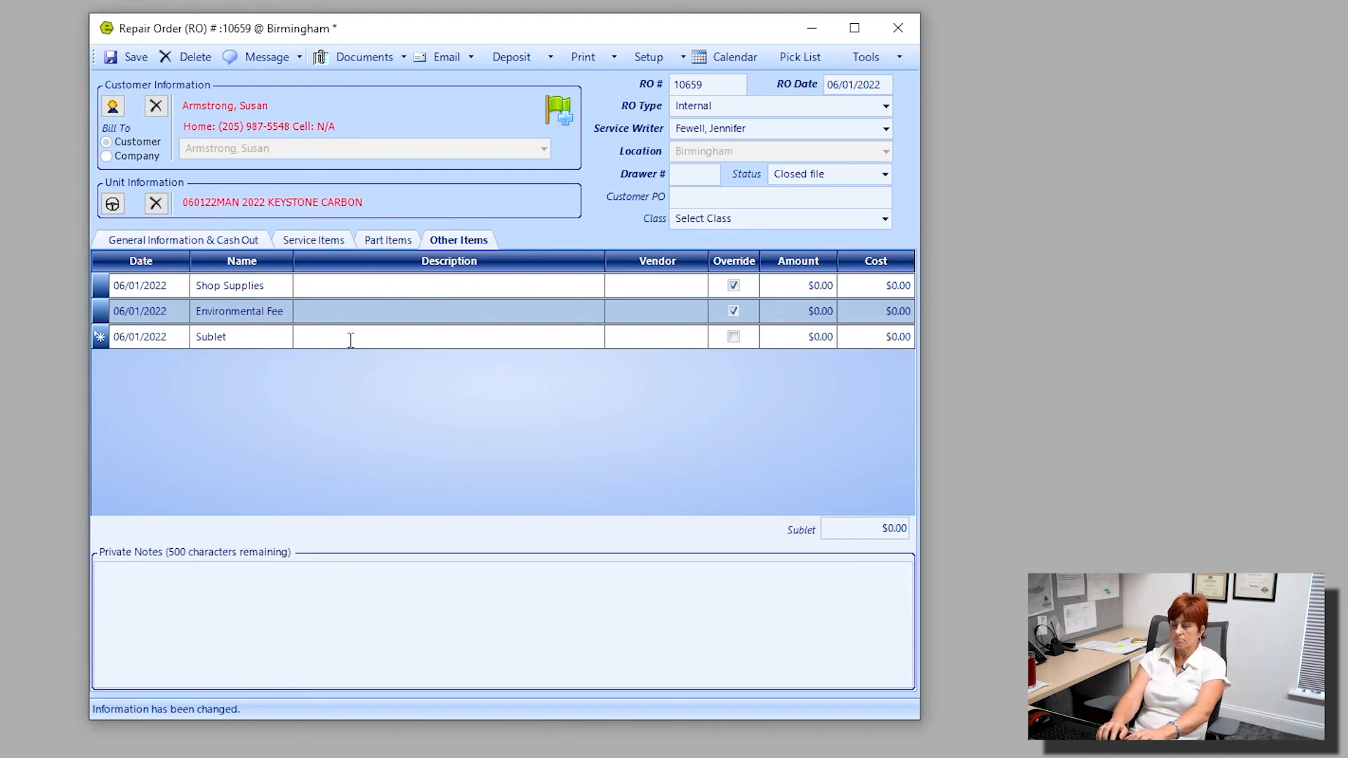
{"action": "type", "text": "free "}
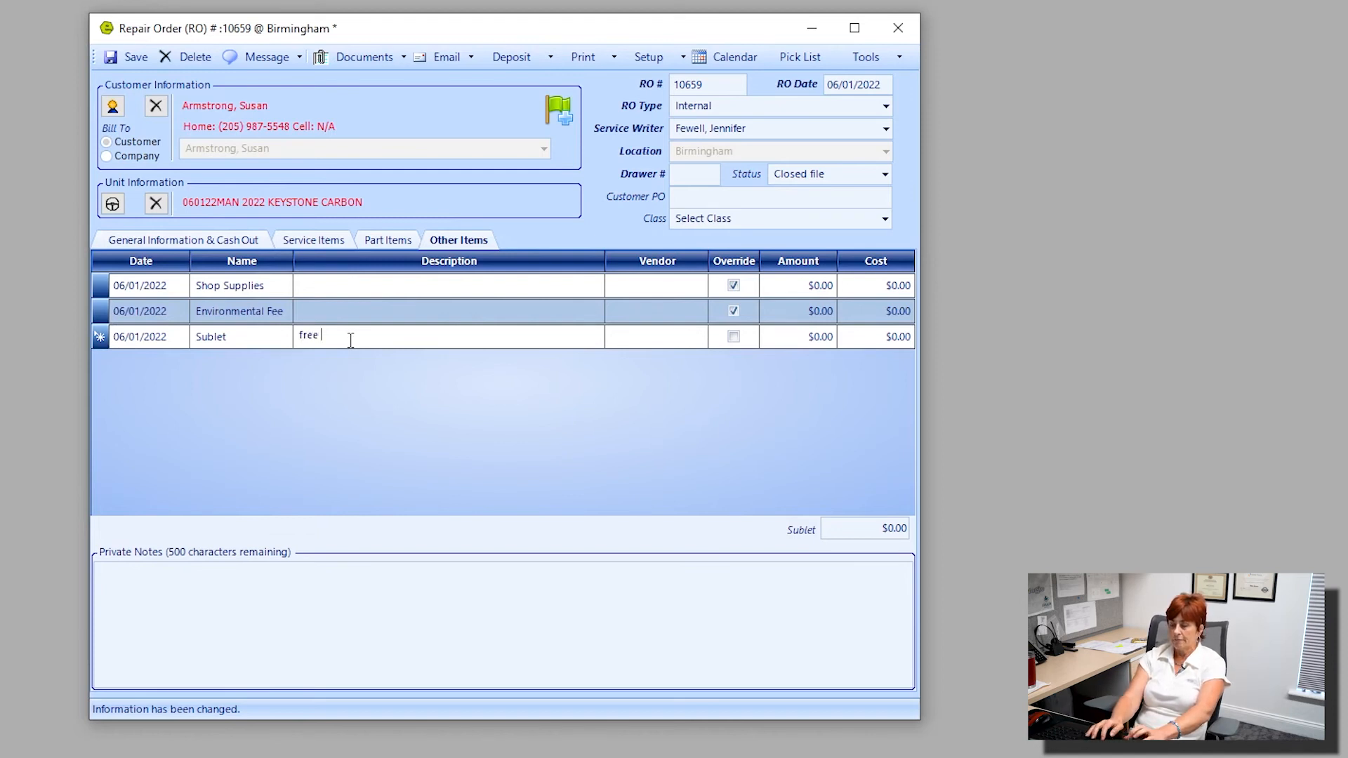
{"action": "type", "text": "vehic"}
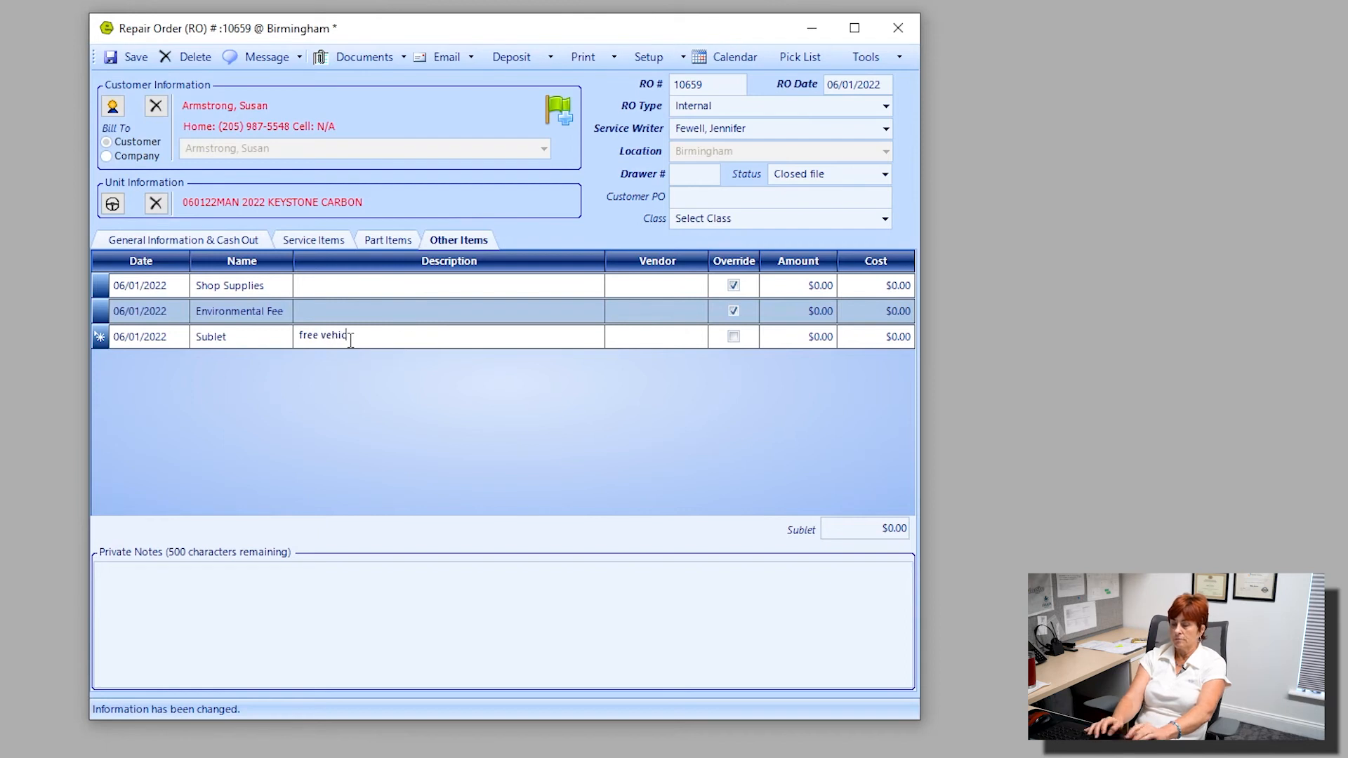
{"action": "type", "text": "le detail"}
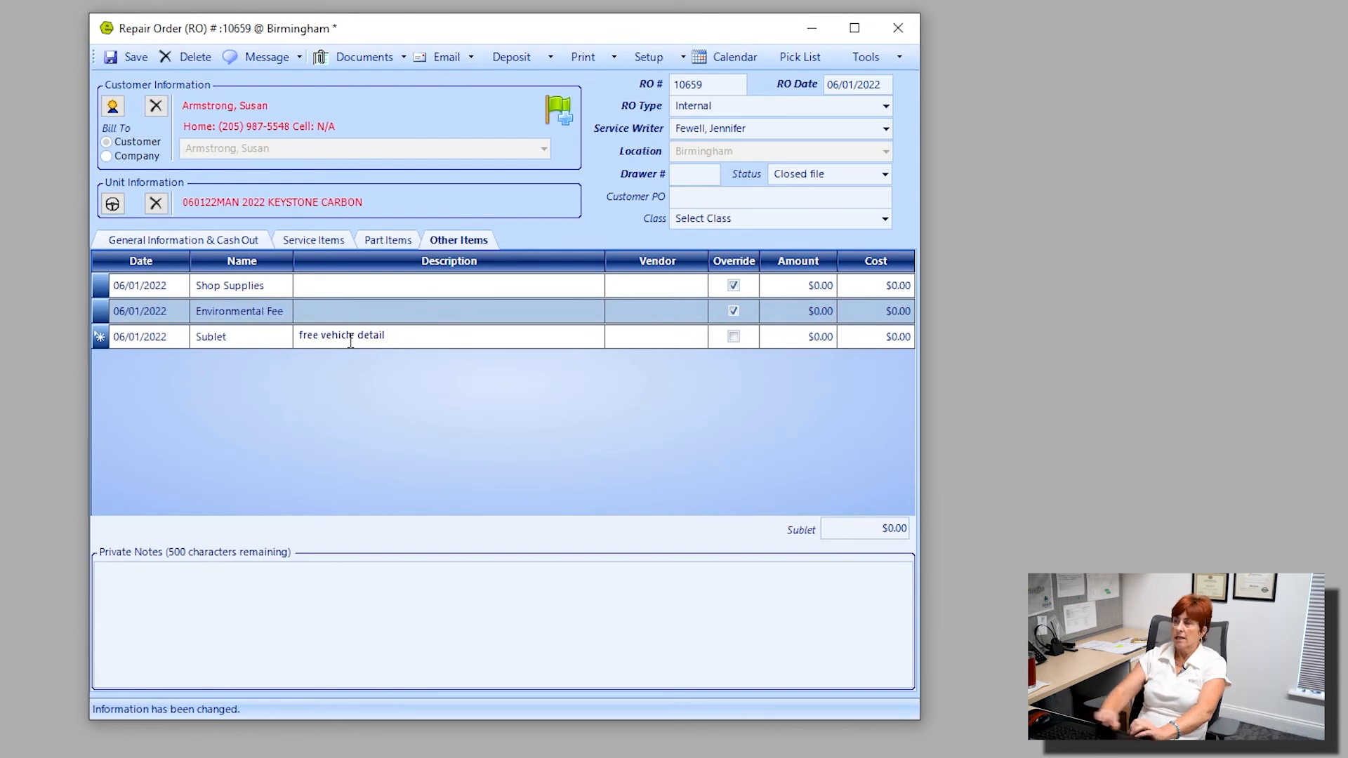
Assign Detail Specialists as the vendor of the sublet line and save the repair order.
{"action": "left_click", "coordinate": [699, 336]}
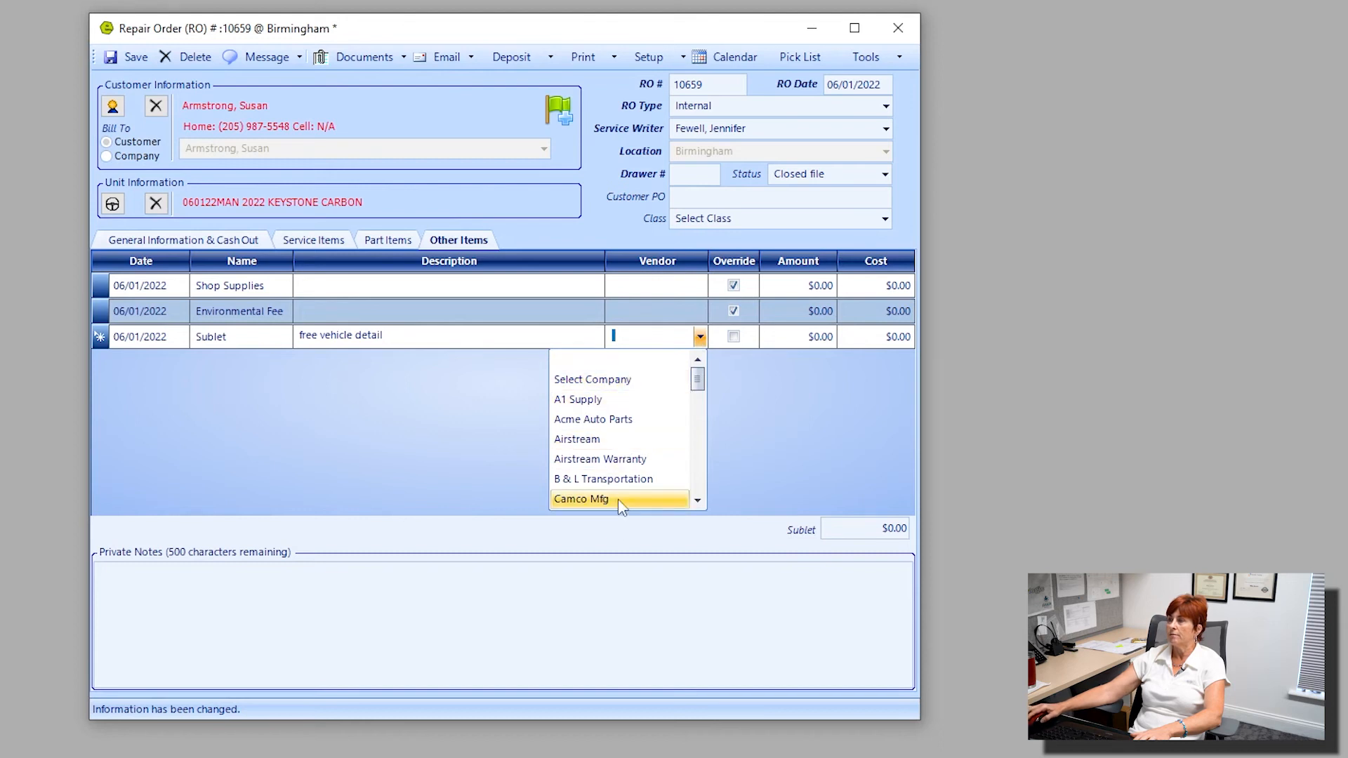
{"action": "scroll", "coordinate": [617, 499], "scroll_direction": "down", "scroll_amount": 2}
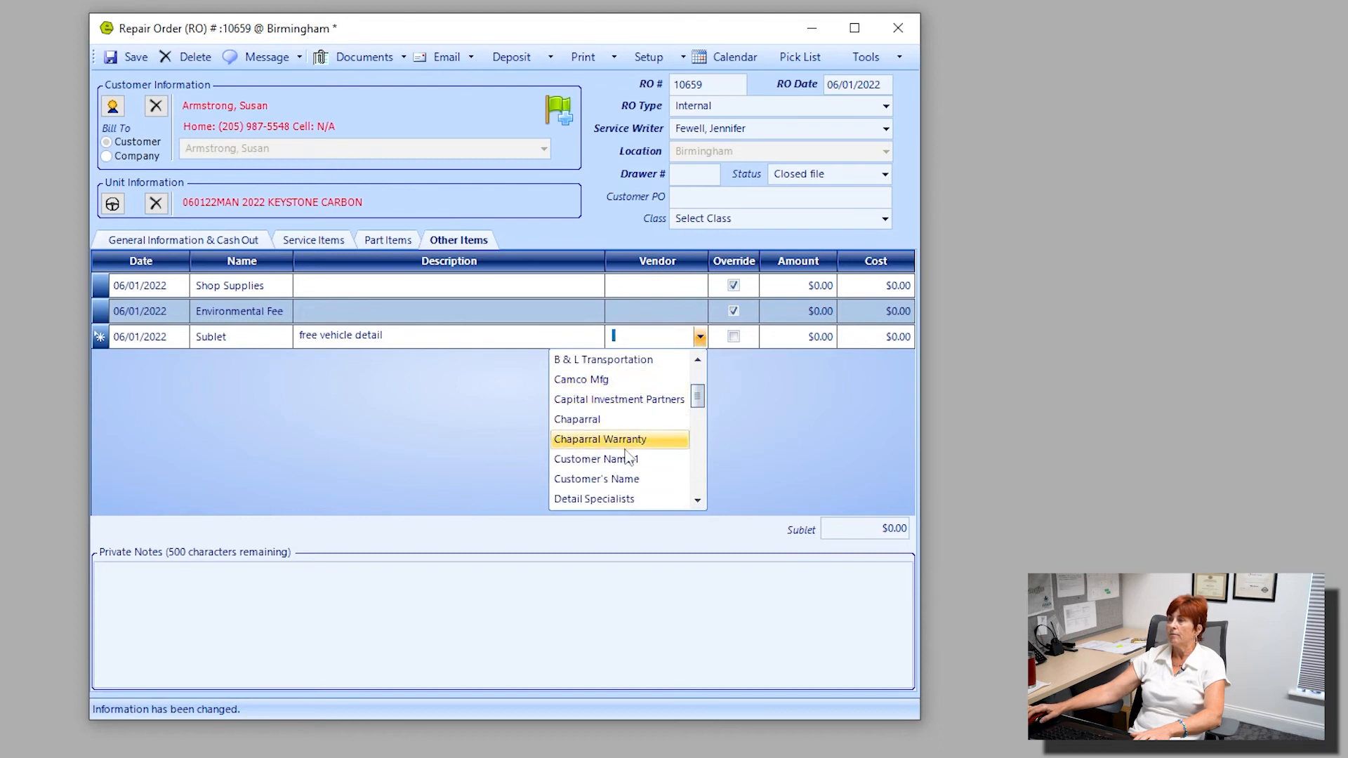
{"action": "scroll", "coordinate": [629, 464], "scroll_direction": "down", "scroll_amount": 1}
{"action": "scroll", "coordinate": [628, 467], "scroll_direction": "down", "scroll_amount": 2}
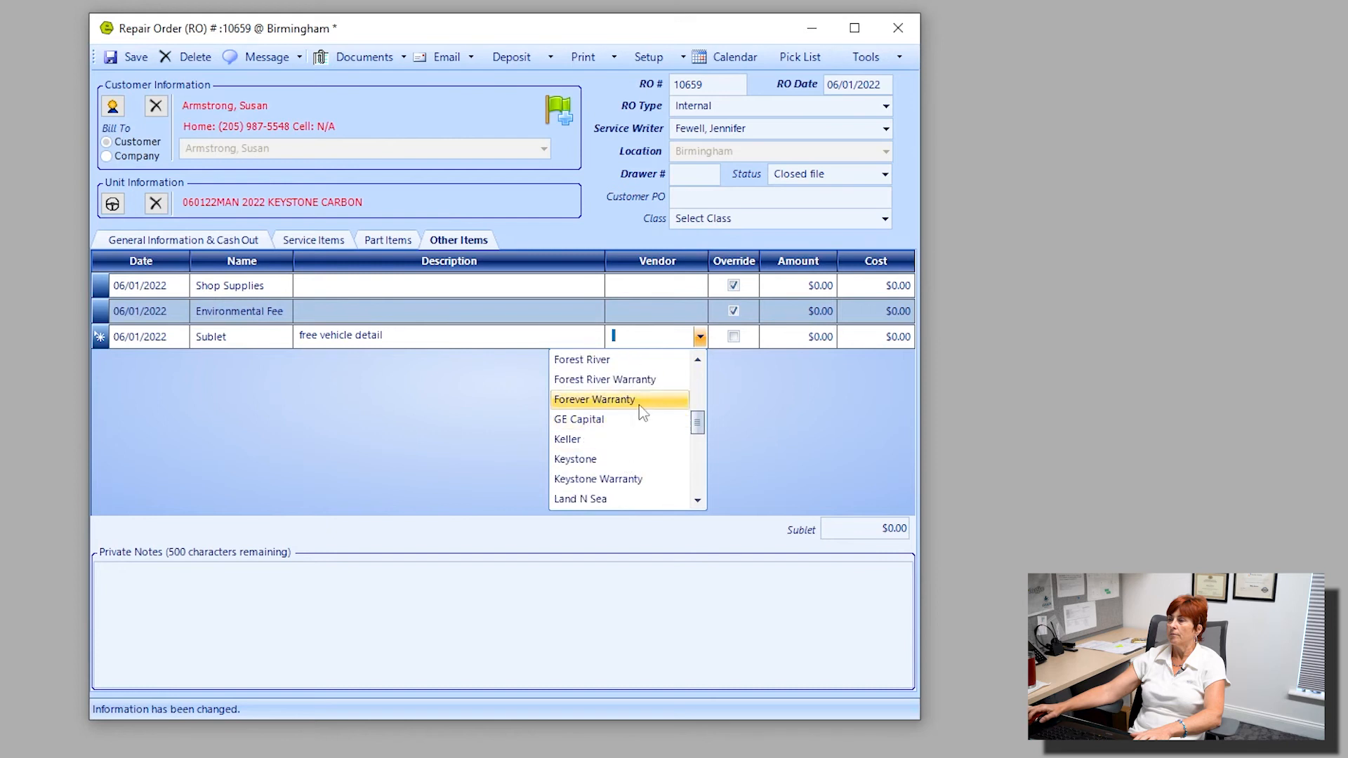
{"action": "scroll", "coordinate": [638, 407], "scroll_direction": "up", "scroll_amount": 1}
{"action": "left_click", "coordinate": [635, 380]}
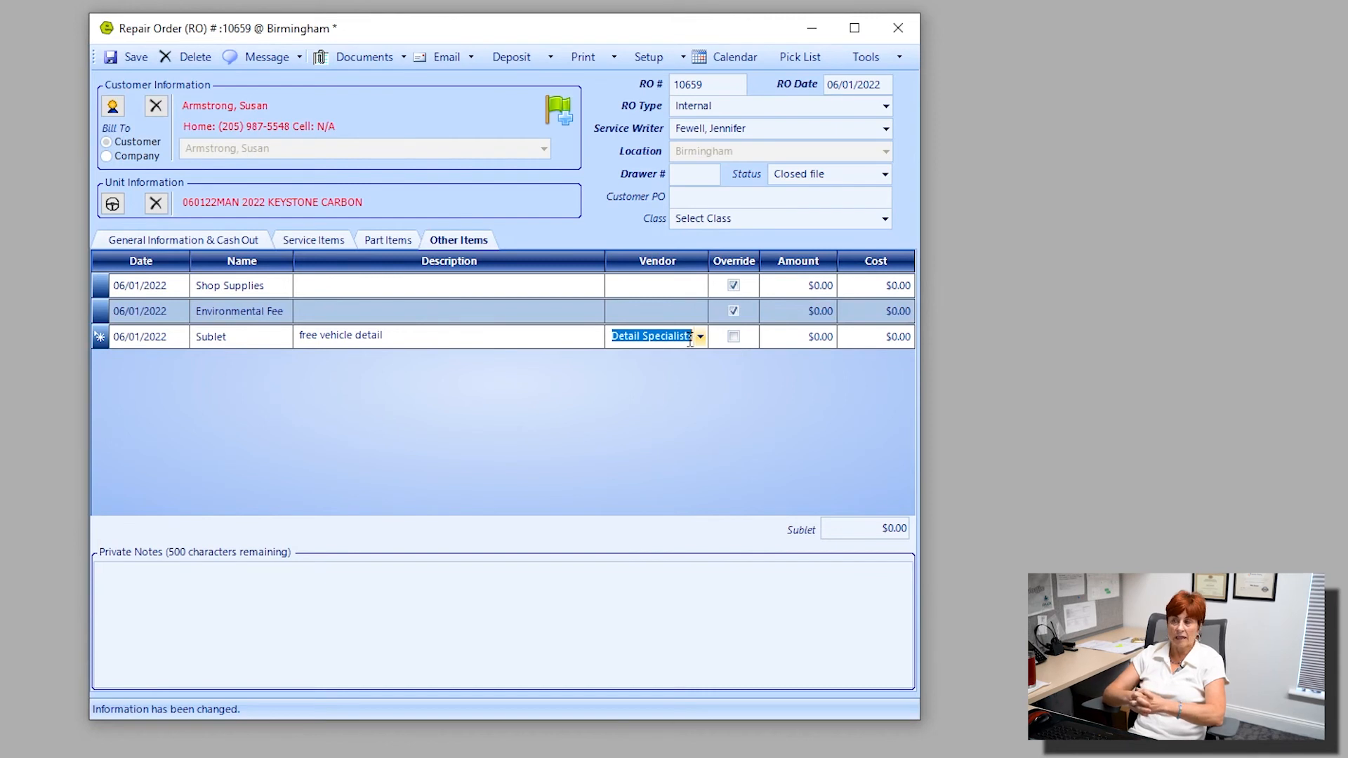
{"action": "left_click", "coordinate": [136, 58]}
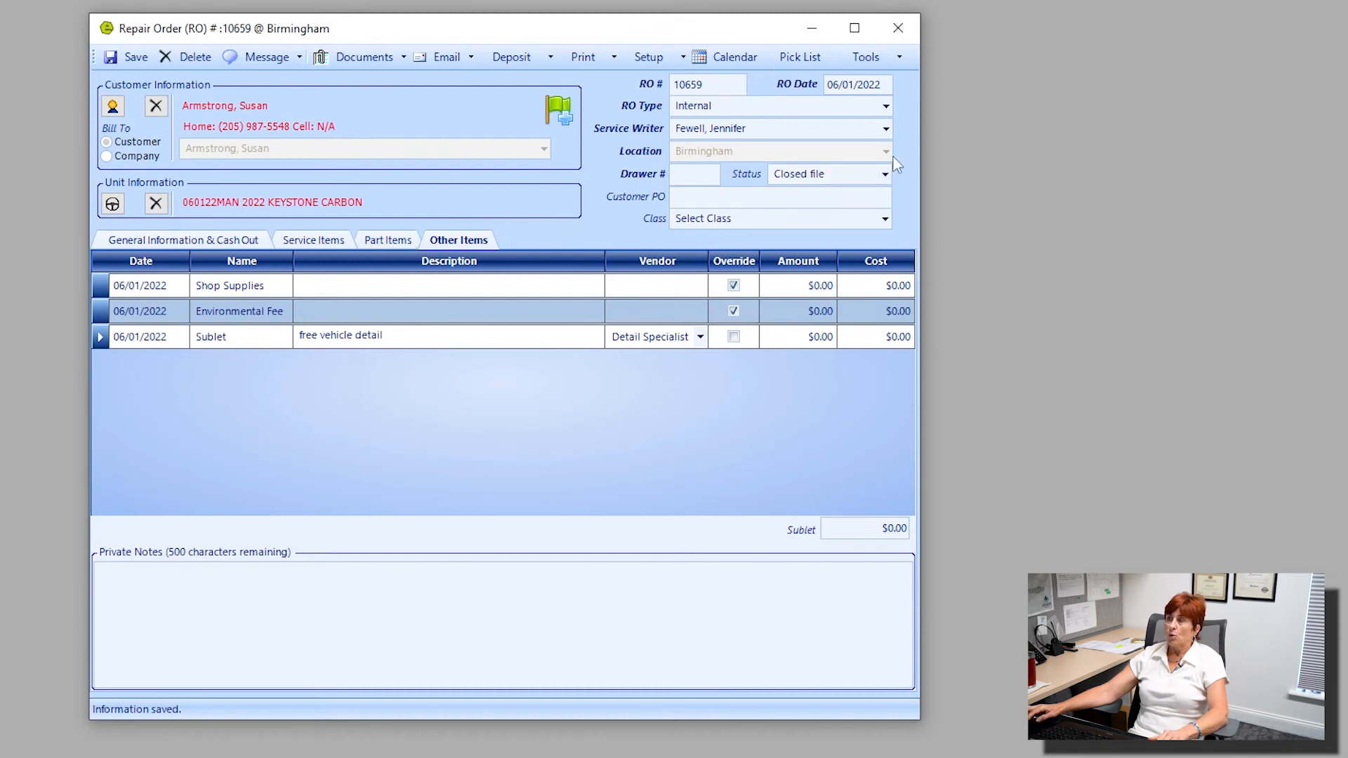
Review the repair order's status, then open the hitch install job and check the technician's completion mark and the job status options.
{"action": "left_click", "coordinate": [885, 175]}
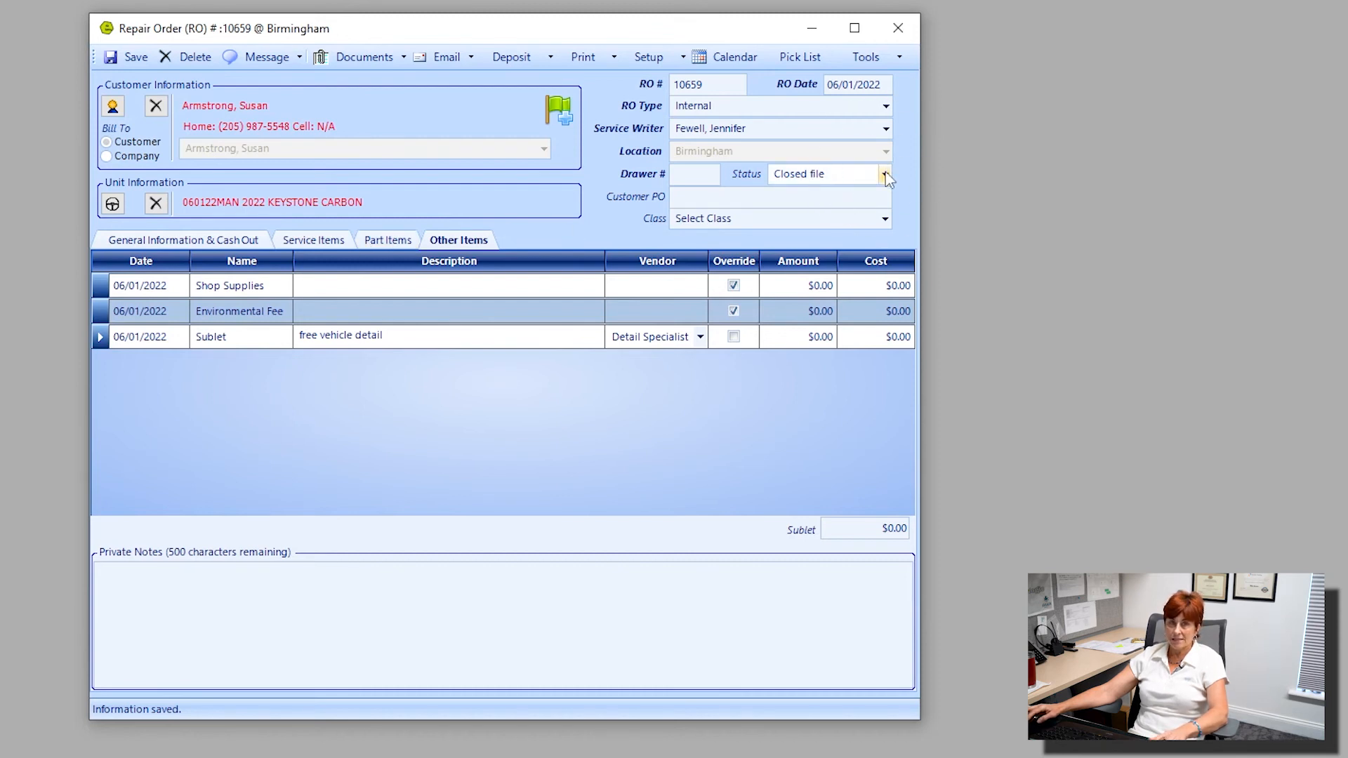
{"action": "left_click", "coordinate": [886, 175]}
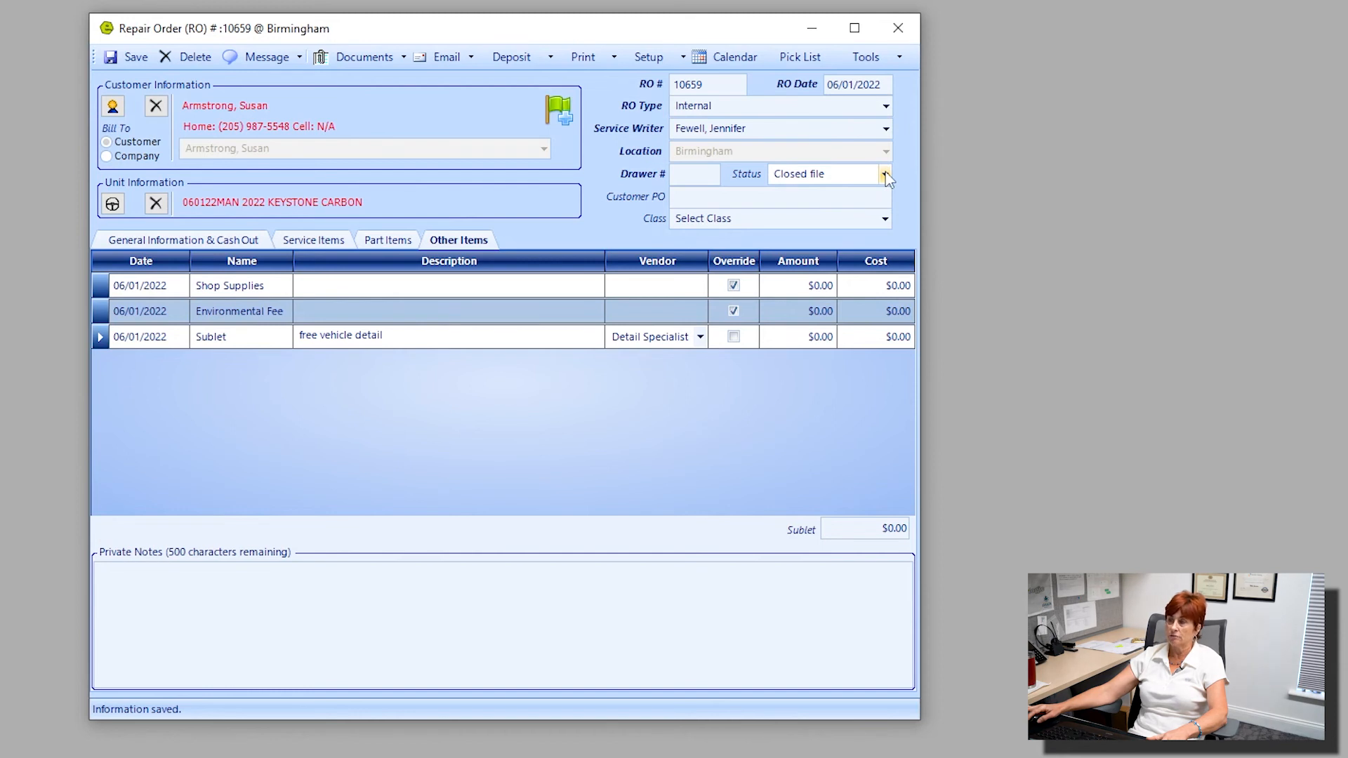
{"action": "left_click", "coordinate": [330, 240]}
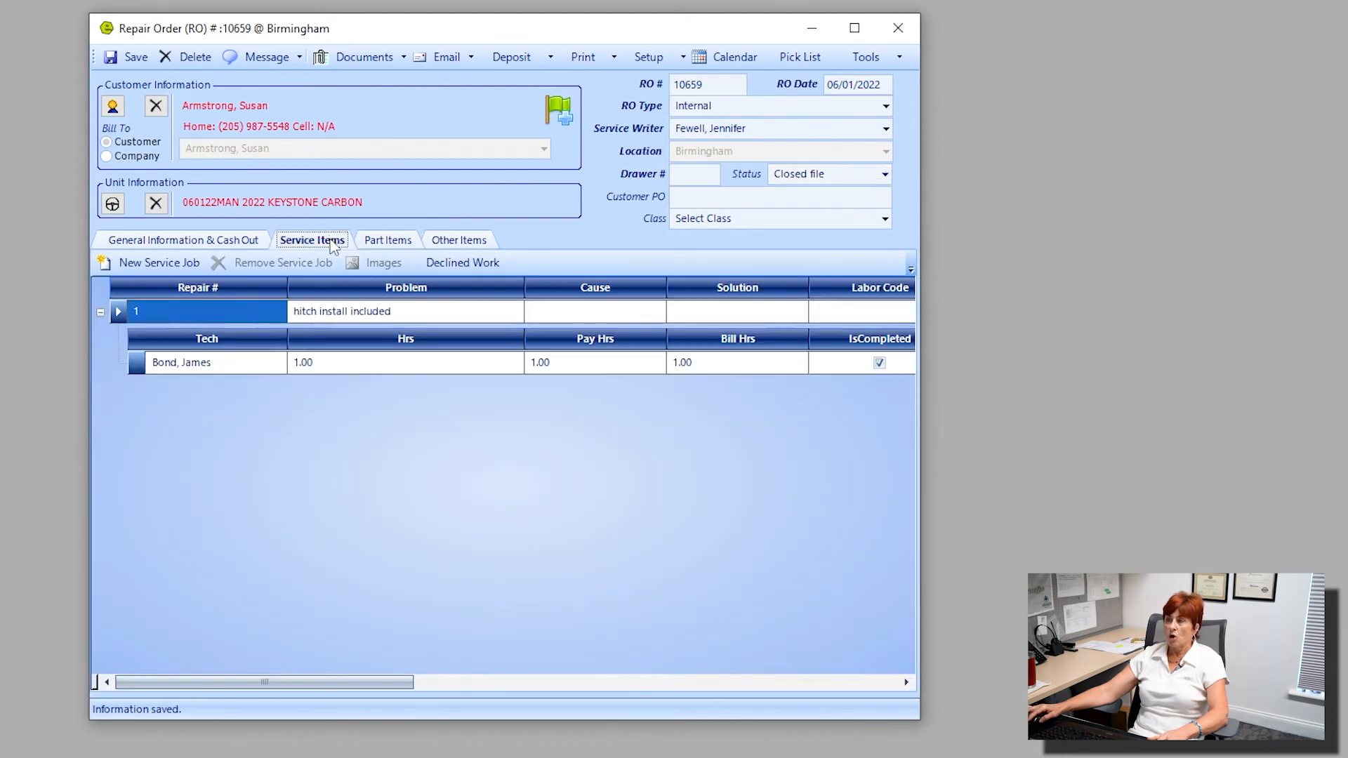
{"action": "left_click", "coordinate": [226, 311]}
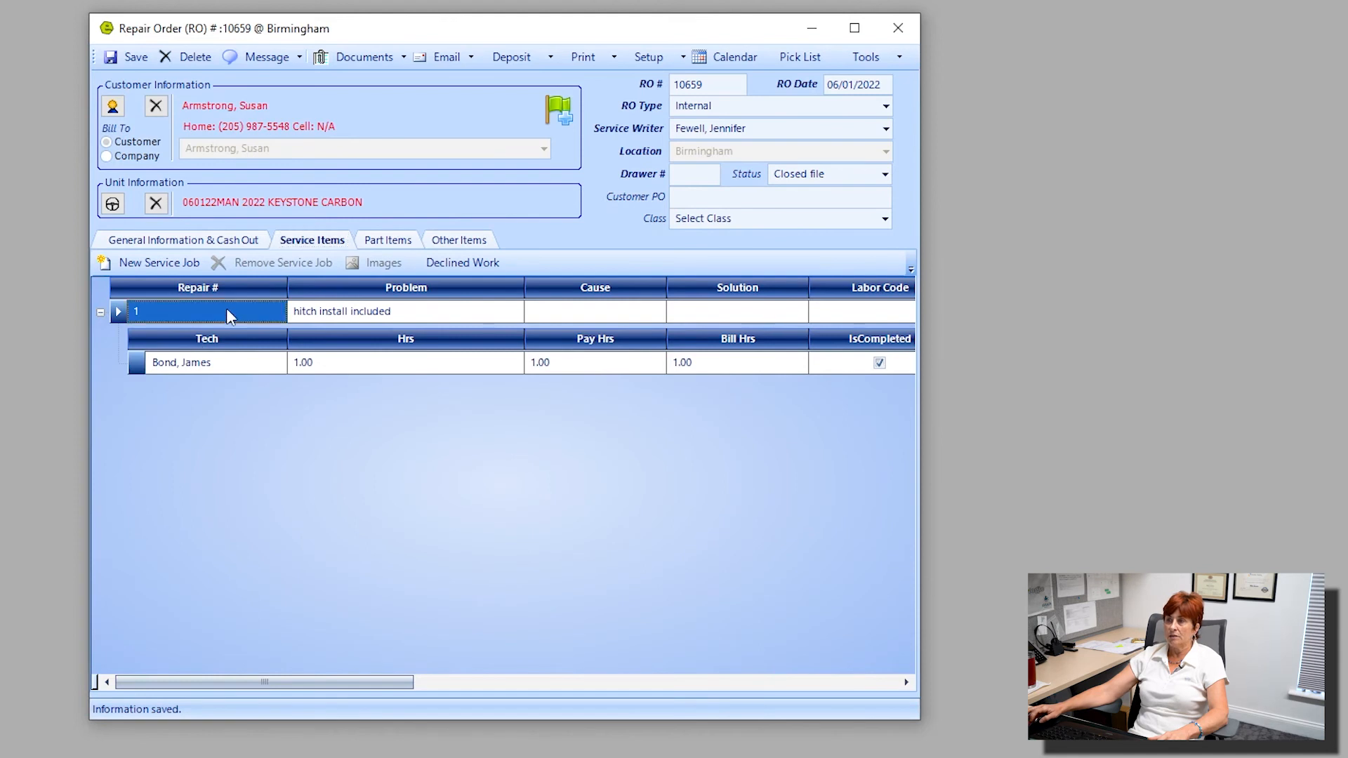
{"action": "double_click", "coordinate": [226, 311]}
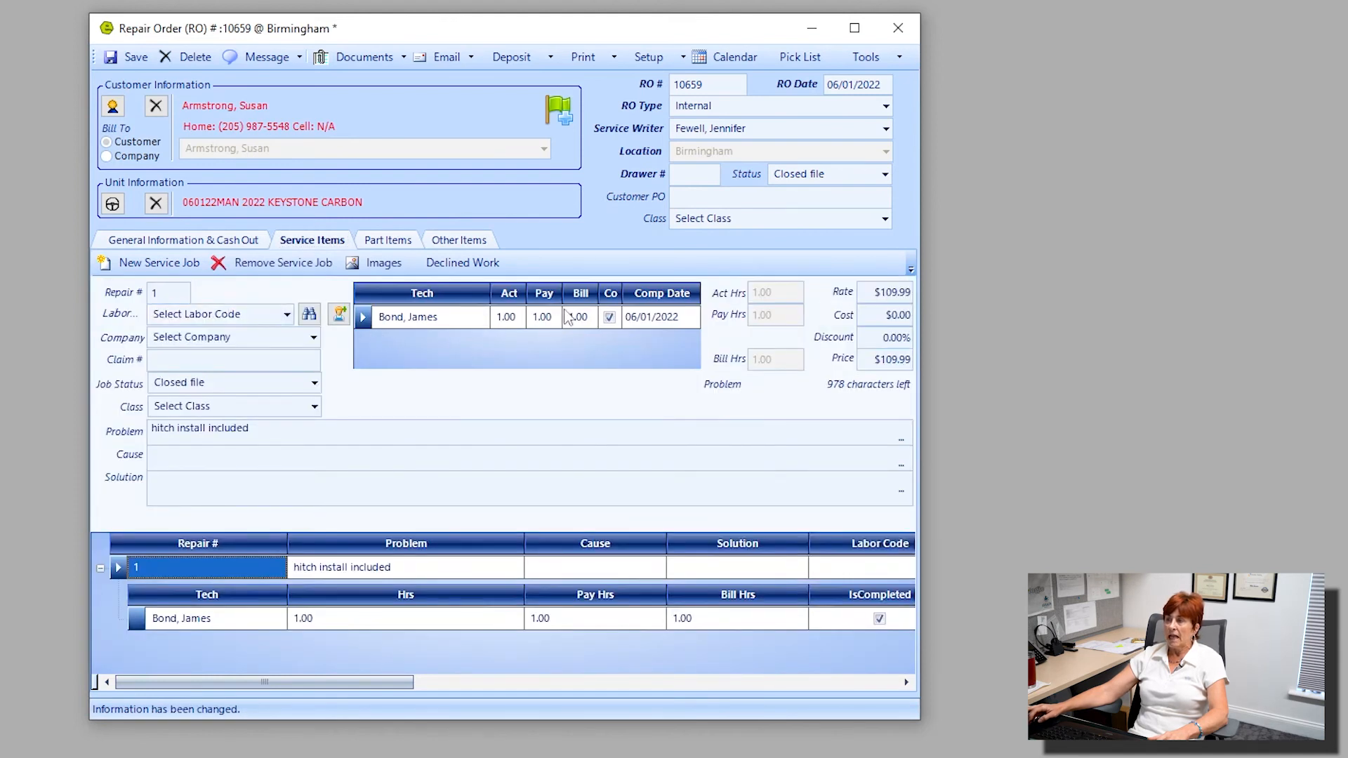
{"action": "double_click", "coordinate": [621, 293]}
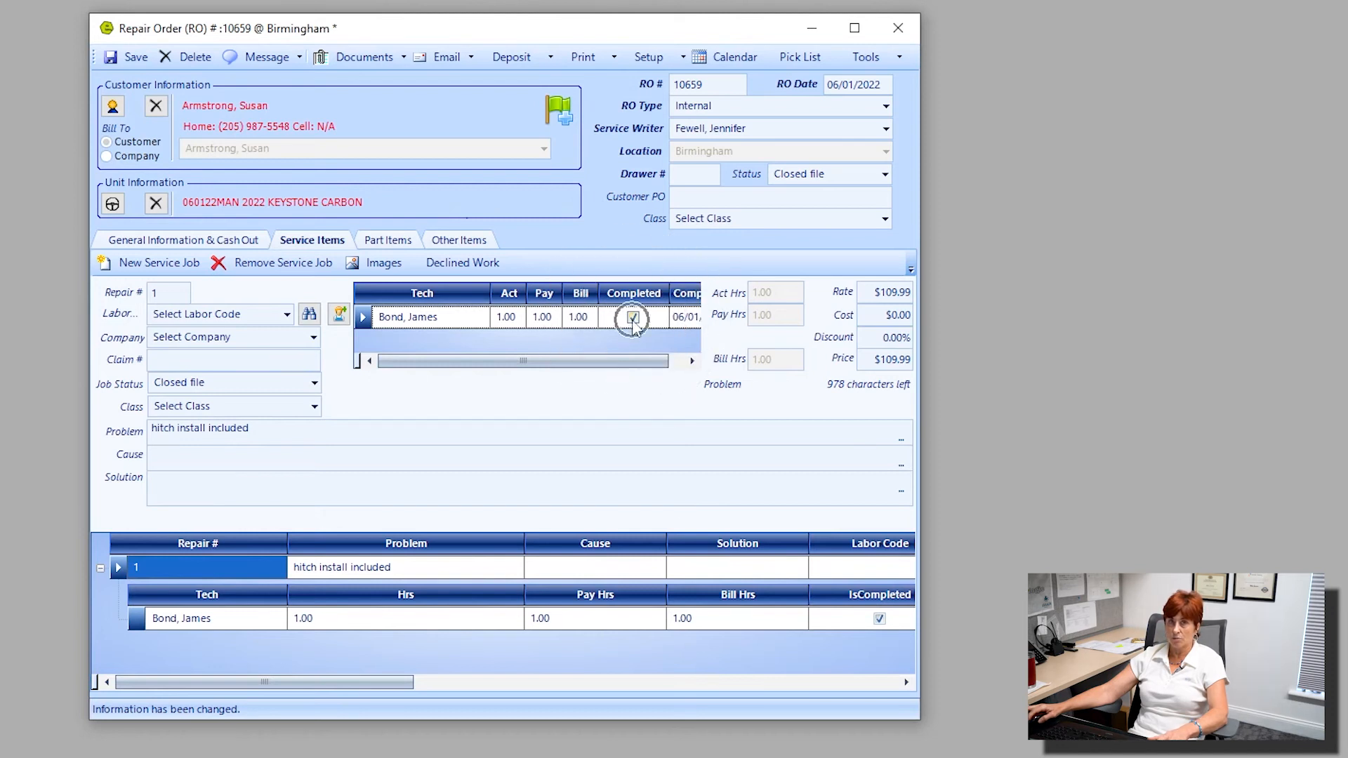
{"action": "left_click", "coordinate": [458, 319]}
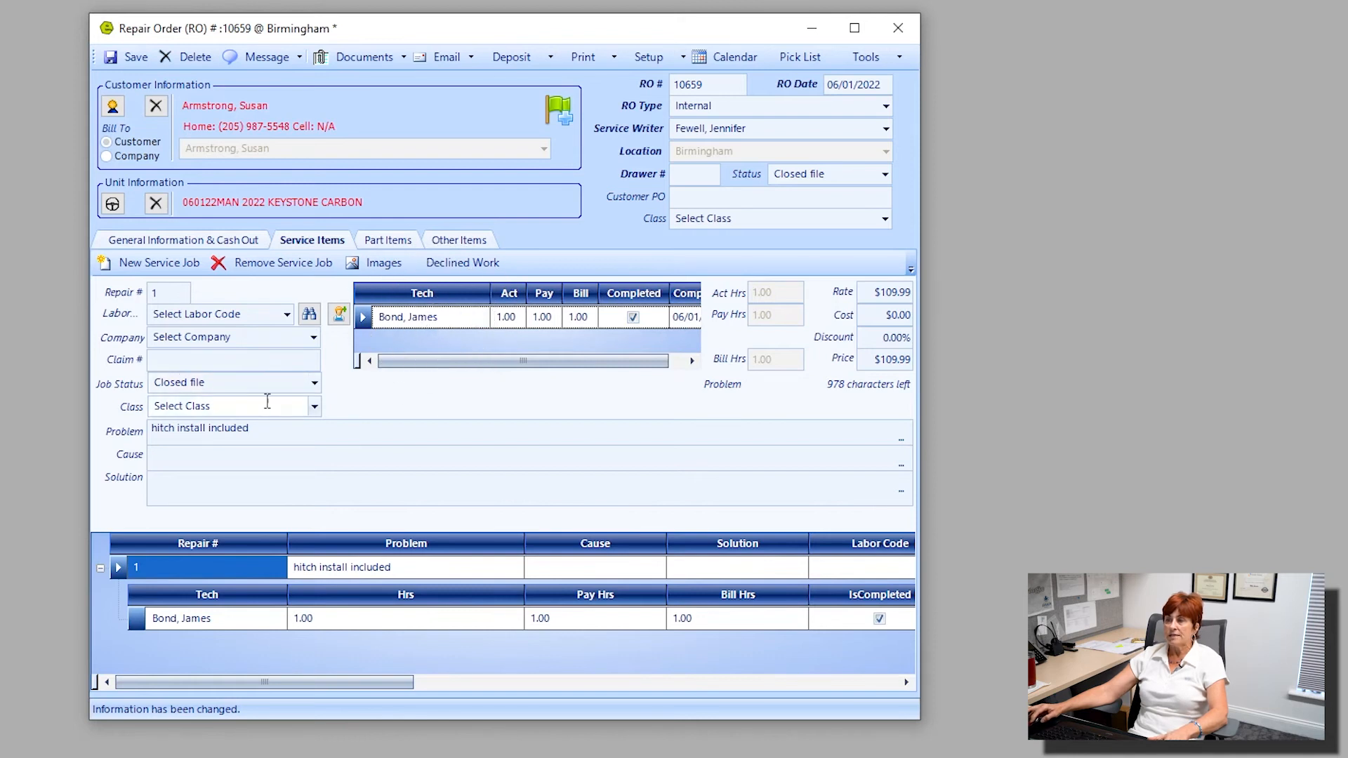
{"action": "left_click", "coordinate": [314, 383]}
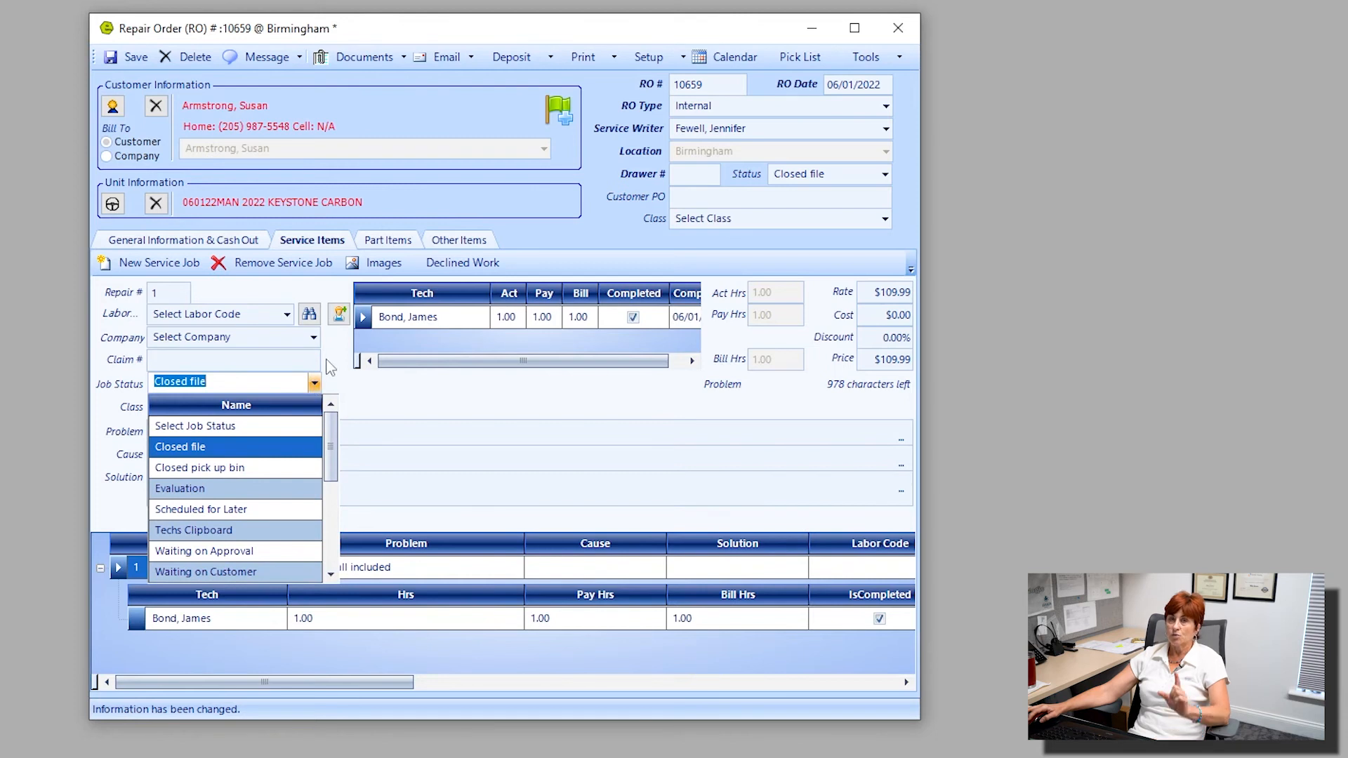
Try to cash out the repair order and check its shop supplies, environmental fee and sublet amounts.
{"action": "left_click", "coordinate": [176, 249]}
{"action": "left_click", "coordinate": [176, 242]}
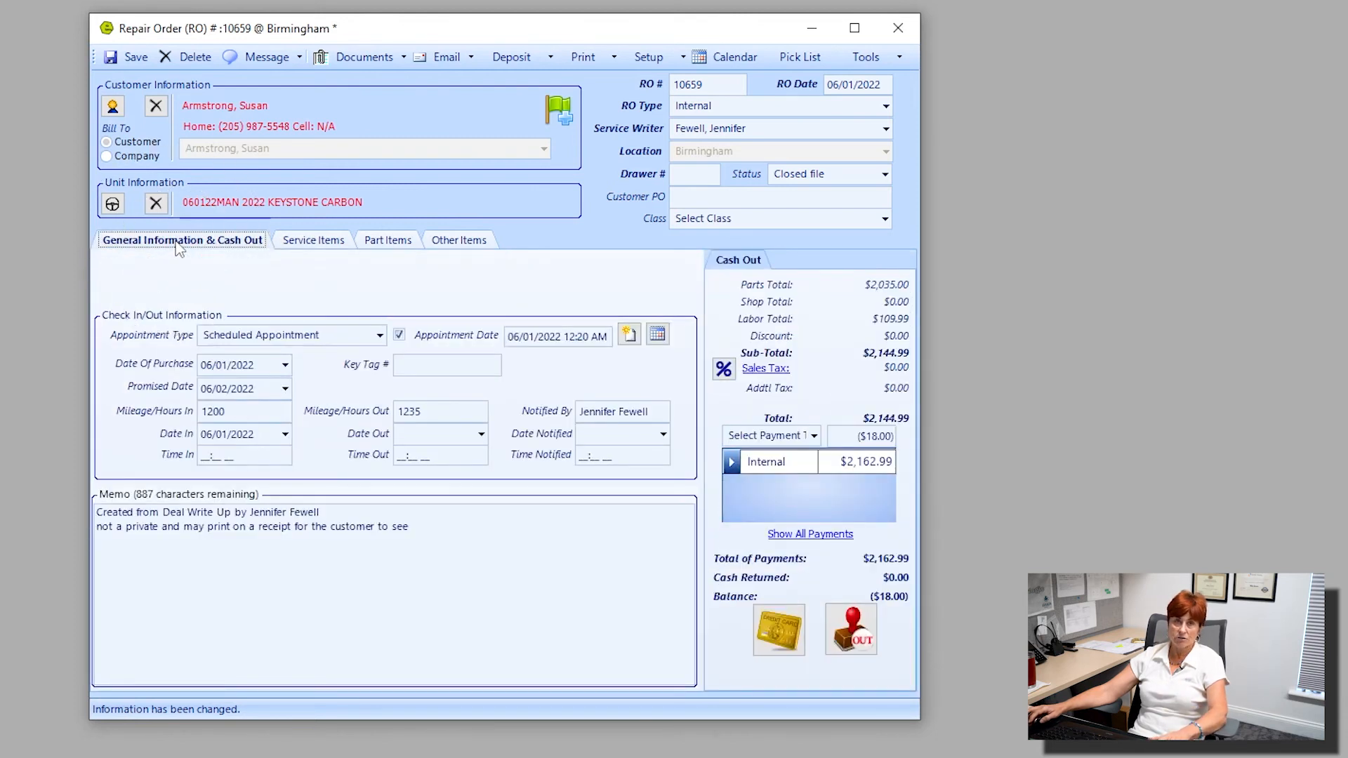
{"action": "left_click", "coordinate": [853, 622]}
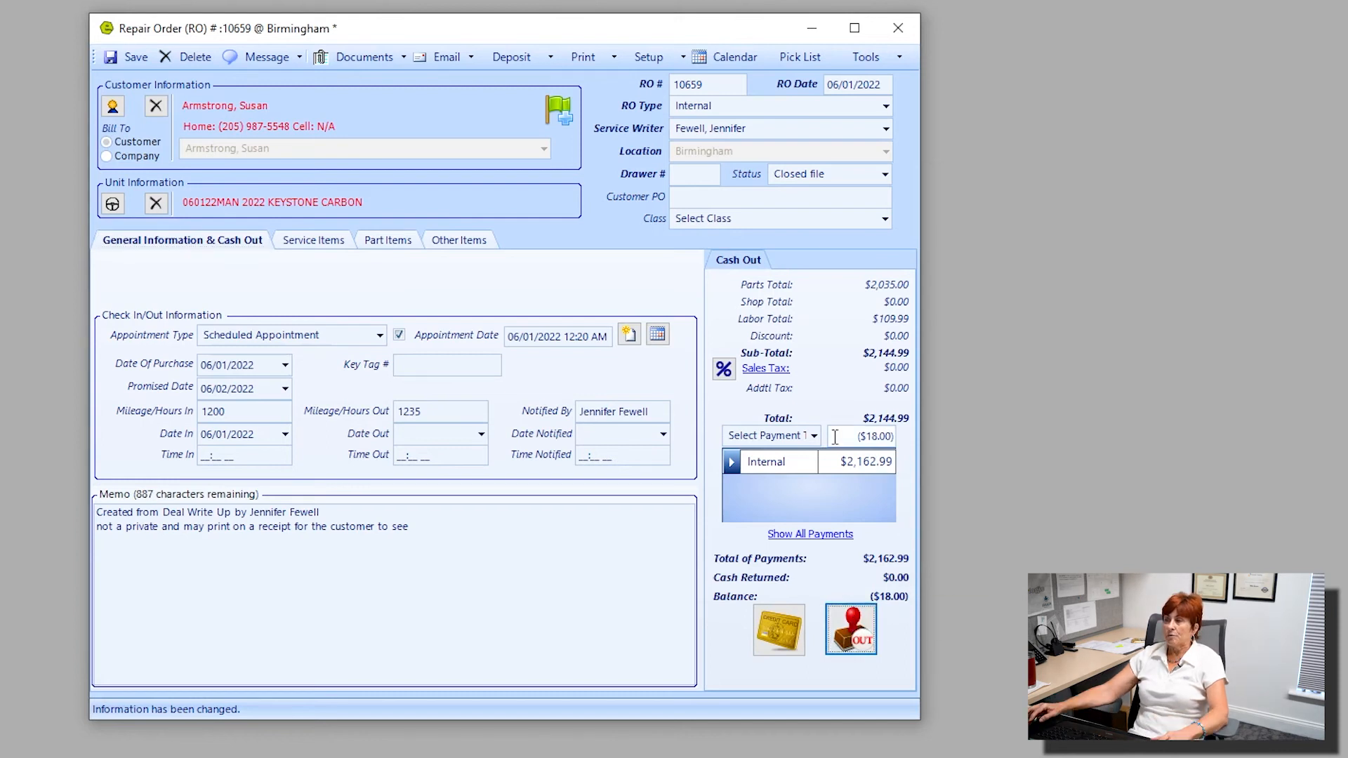
{"action": "left_click", "coordinate": [438, 244]}
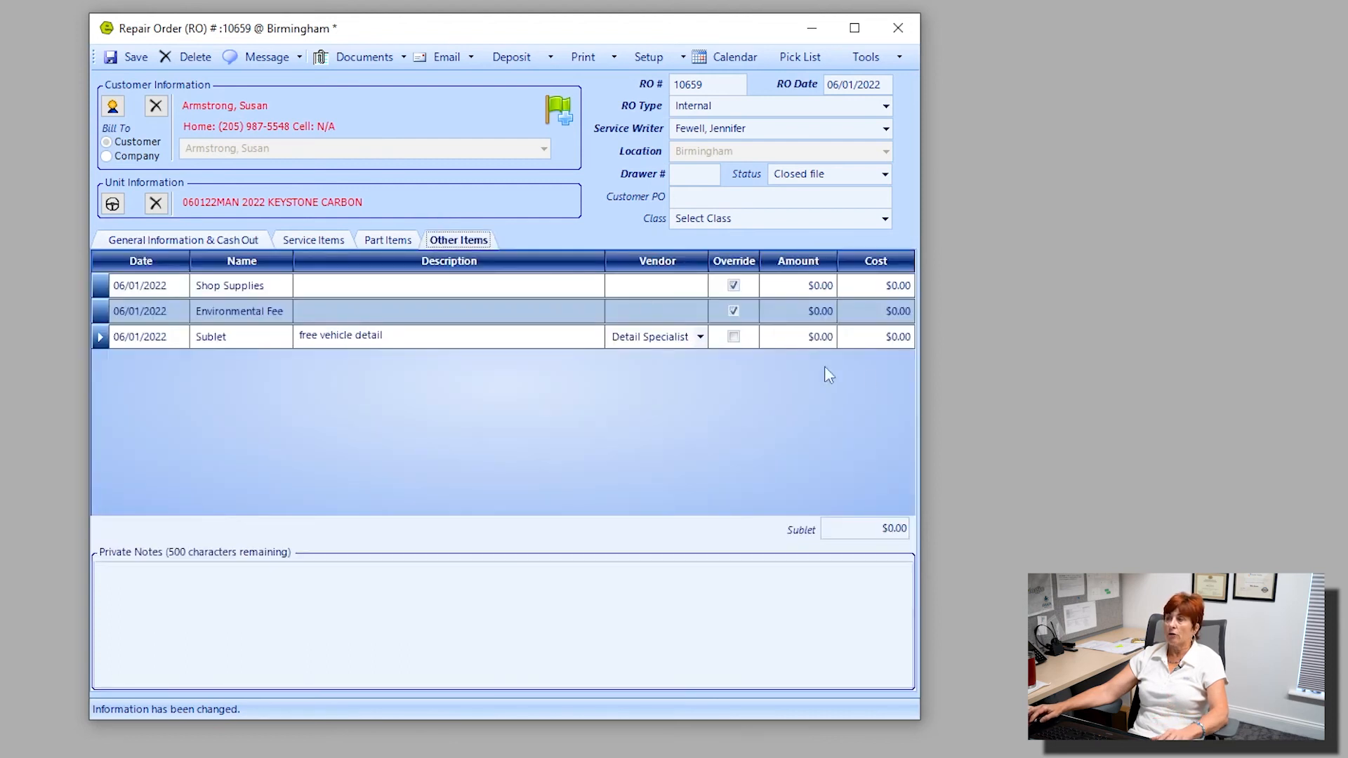
{"action": "mouse_move", "coordinate": [858, 302]}
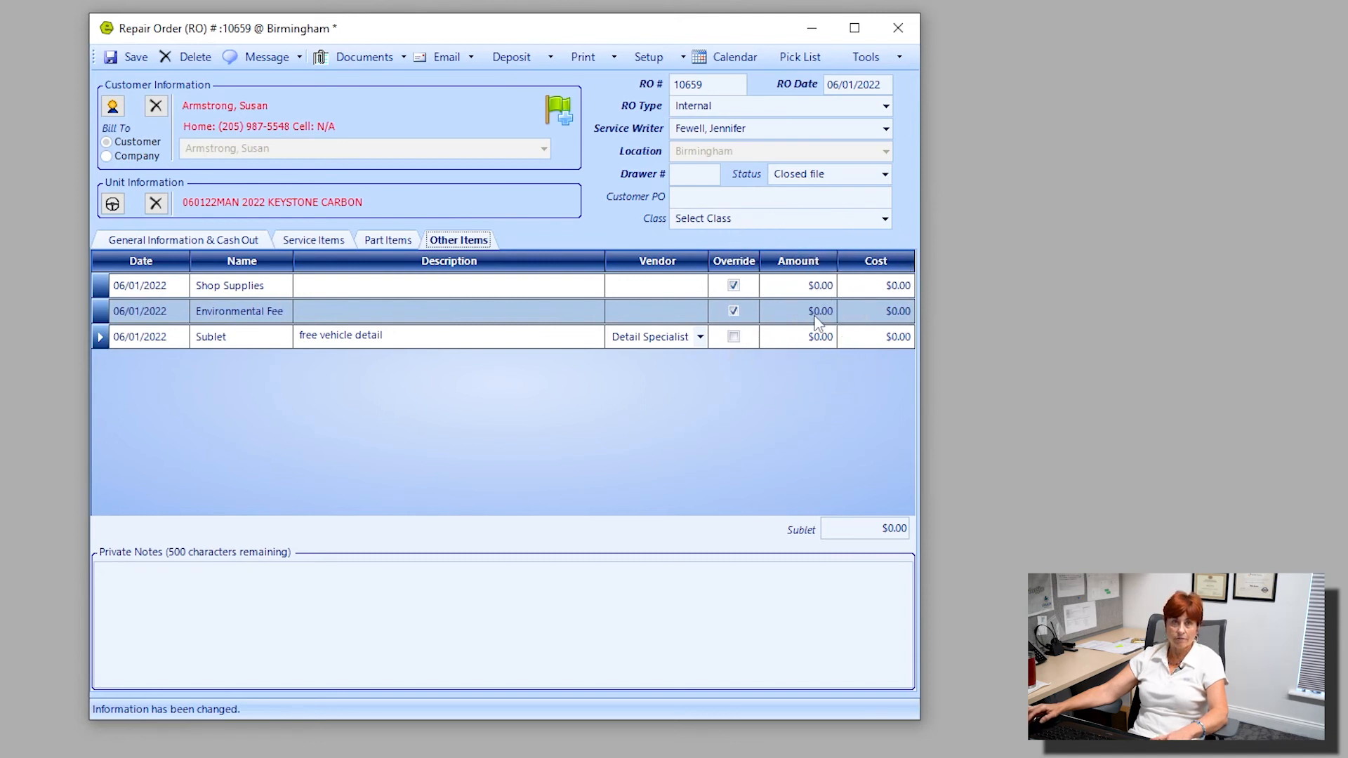
Remove the existing internal payment from the repair order's cash-out details.
{"action": "left_click", "coordinate": [187, 242]}
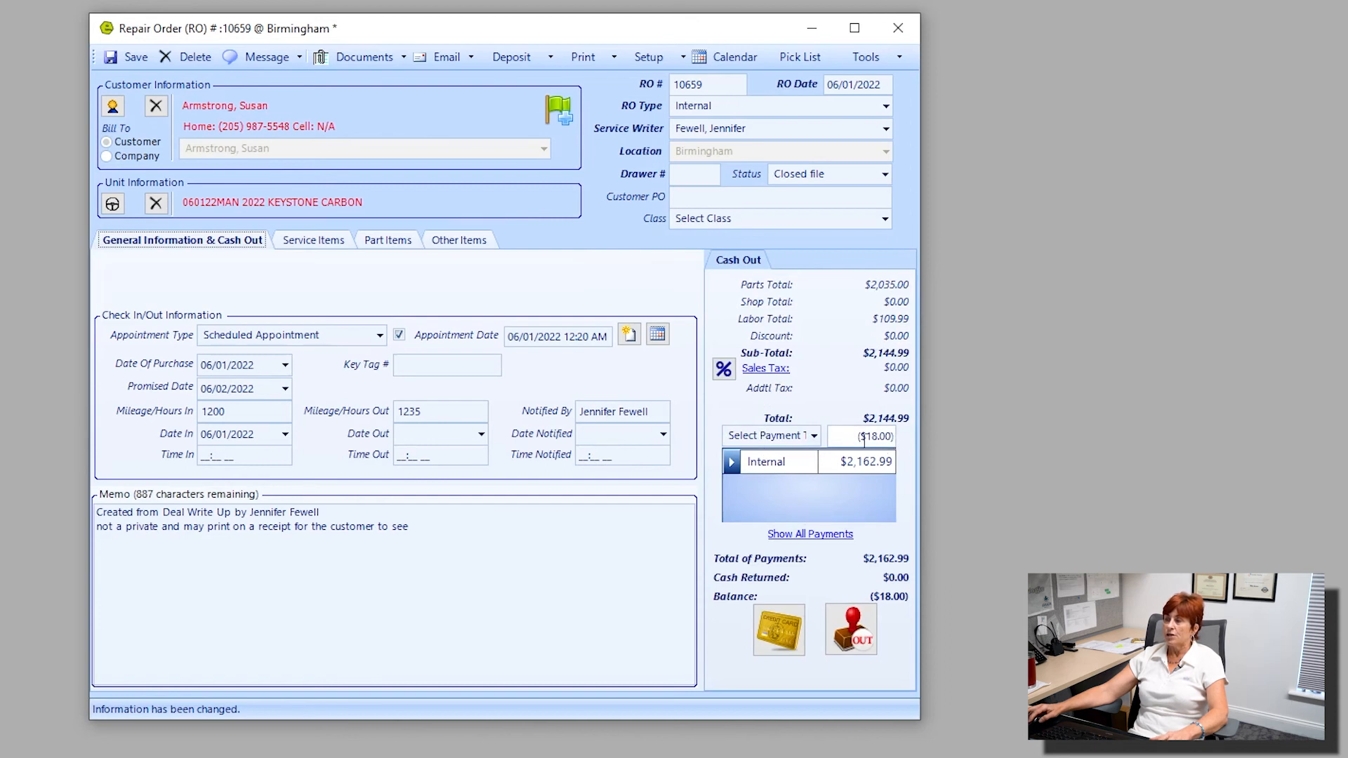
{"action": "left_click", "coordinate": [807, 464]}
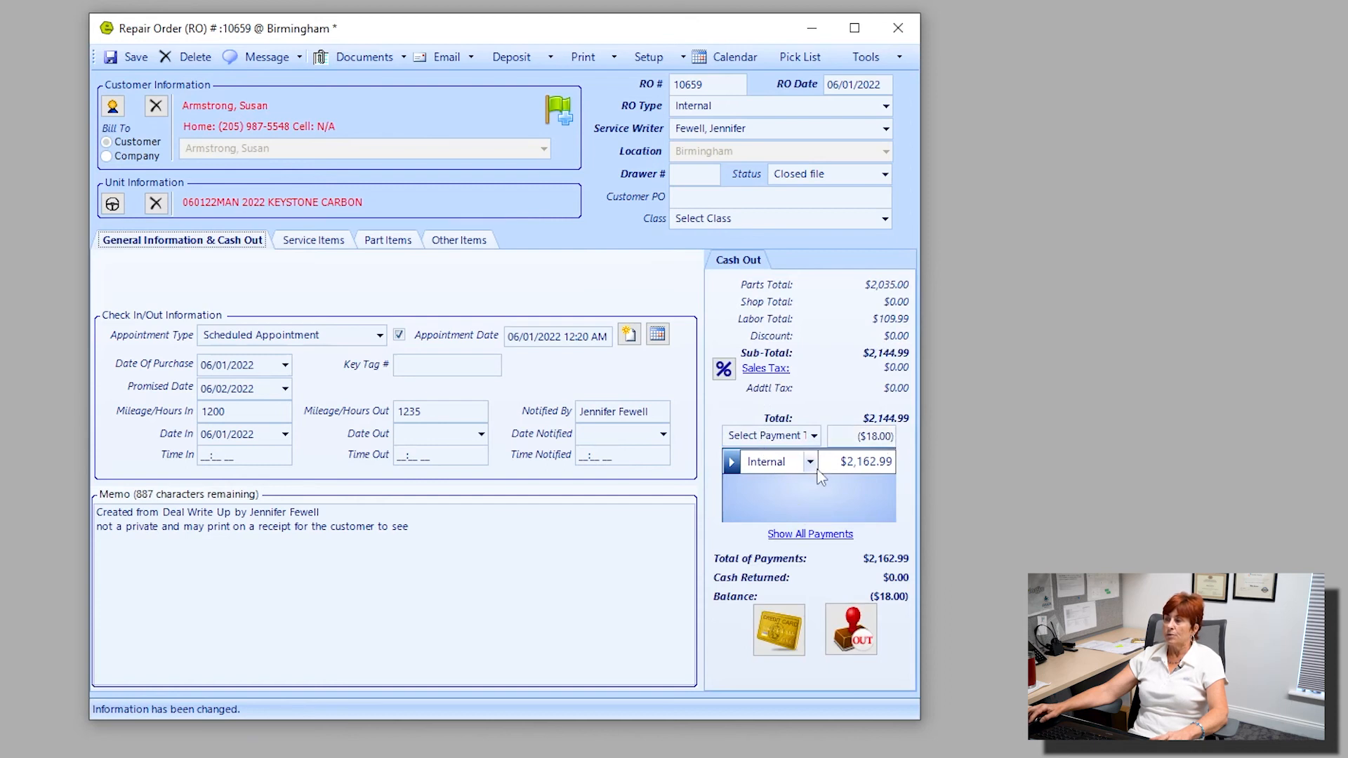
{"action": "right_click", "coordinate": [778, 472]}
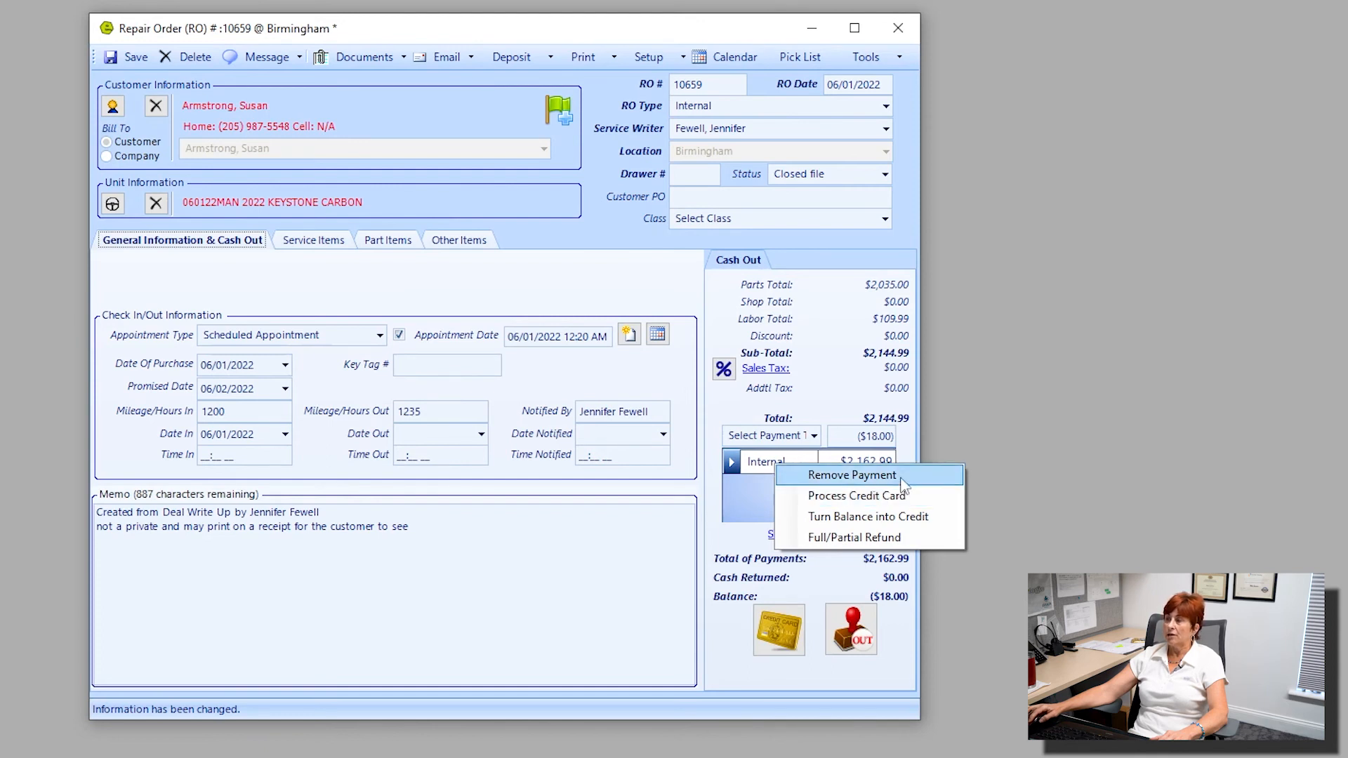
{"action": "left_click", "coordinate": [870, 475]}
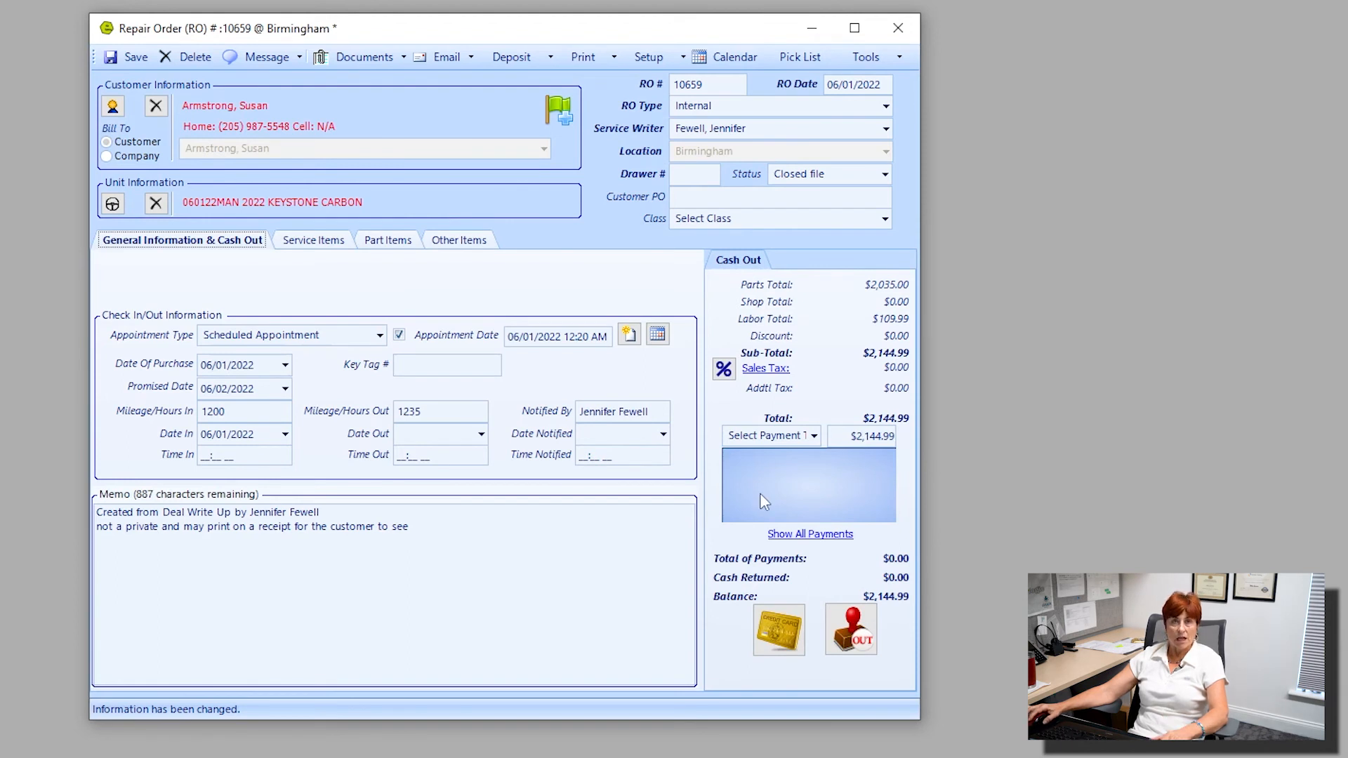
Add an Internal payment of $2,144.99 for the repair order's full balance.
{"action": "left_click", "coordinate": [813, 436]}
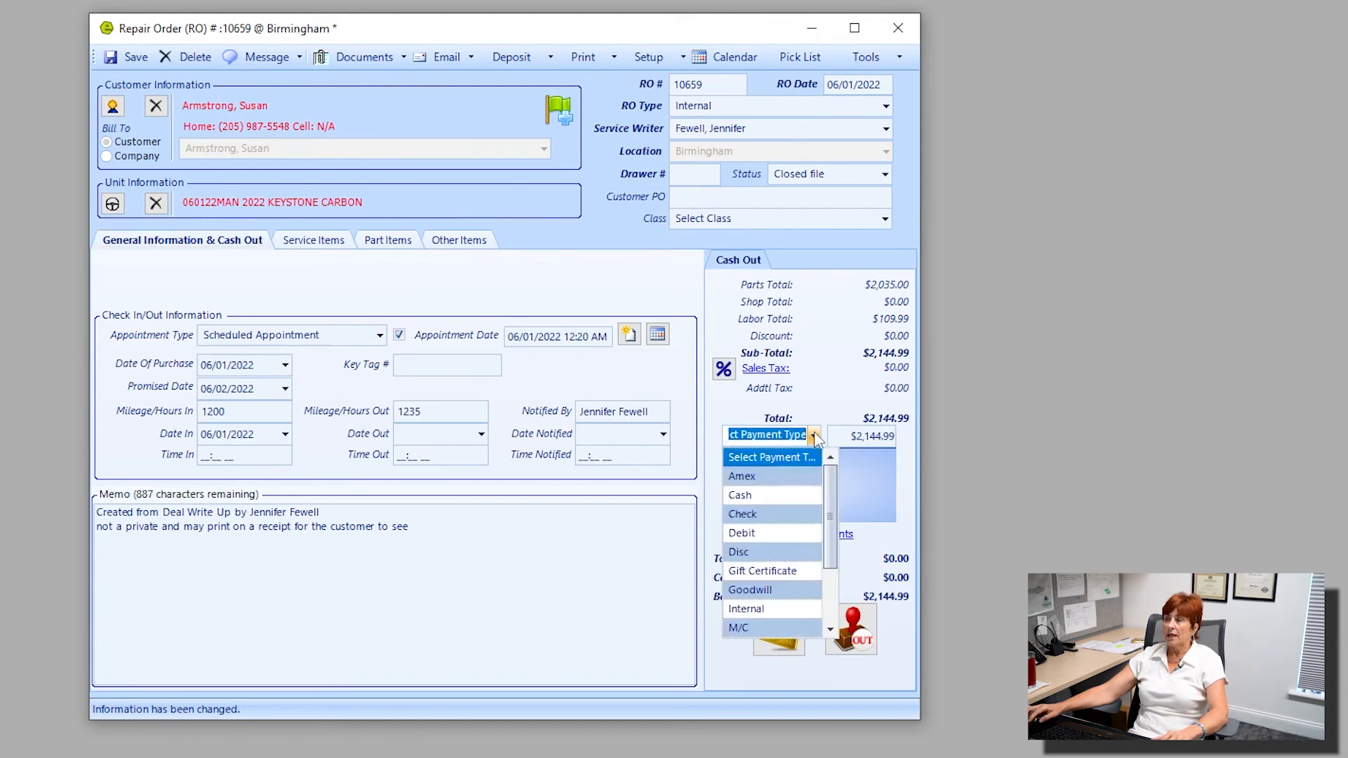
{"action": "left_click", "coordinate": [775, 608]}
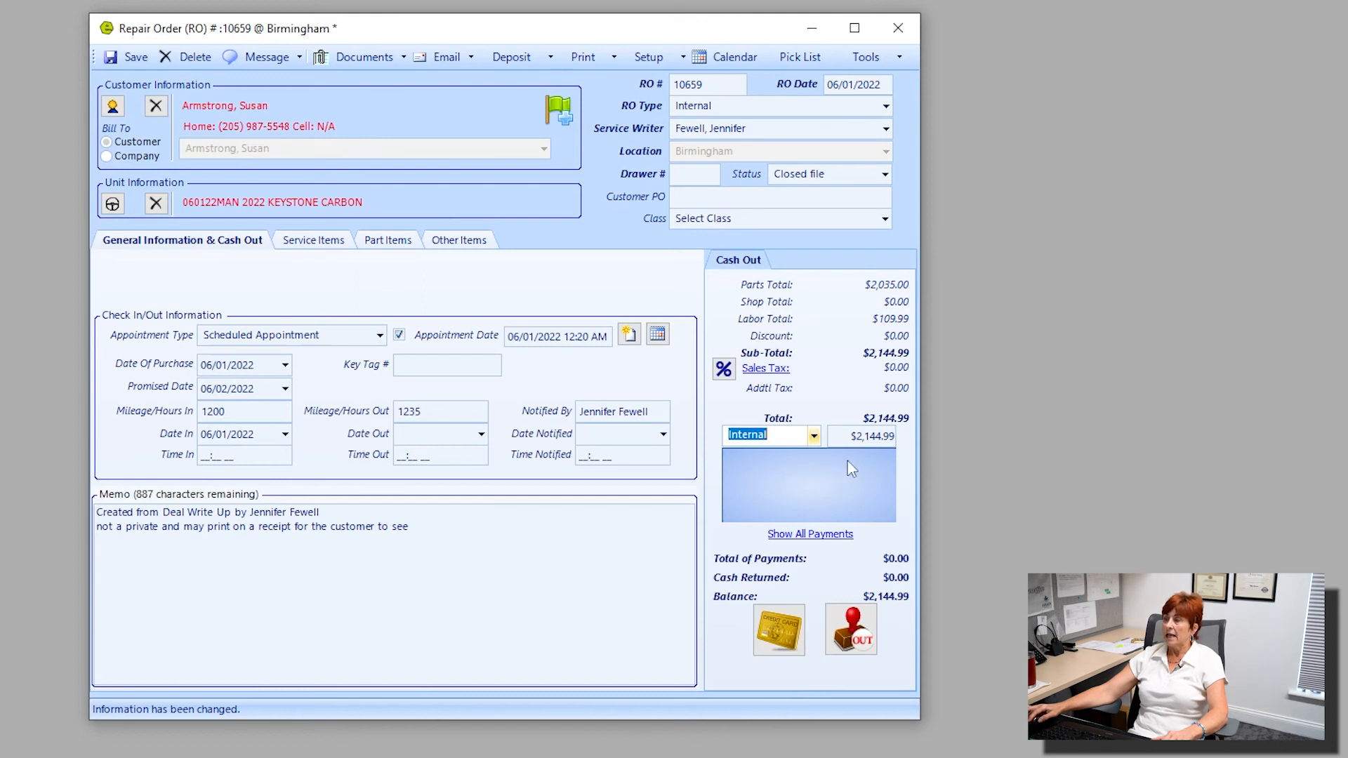
{"action": "left_click", "coordinate": [851, 436]}
{"action": "left_click_drag", "start_coordinate": [851, 436], "coordinate": [925, 440]}
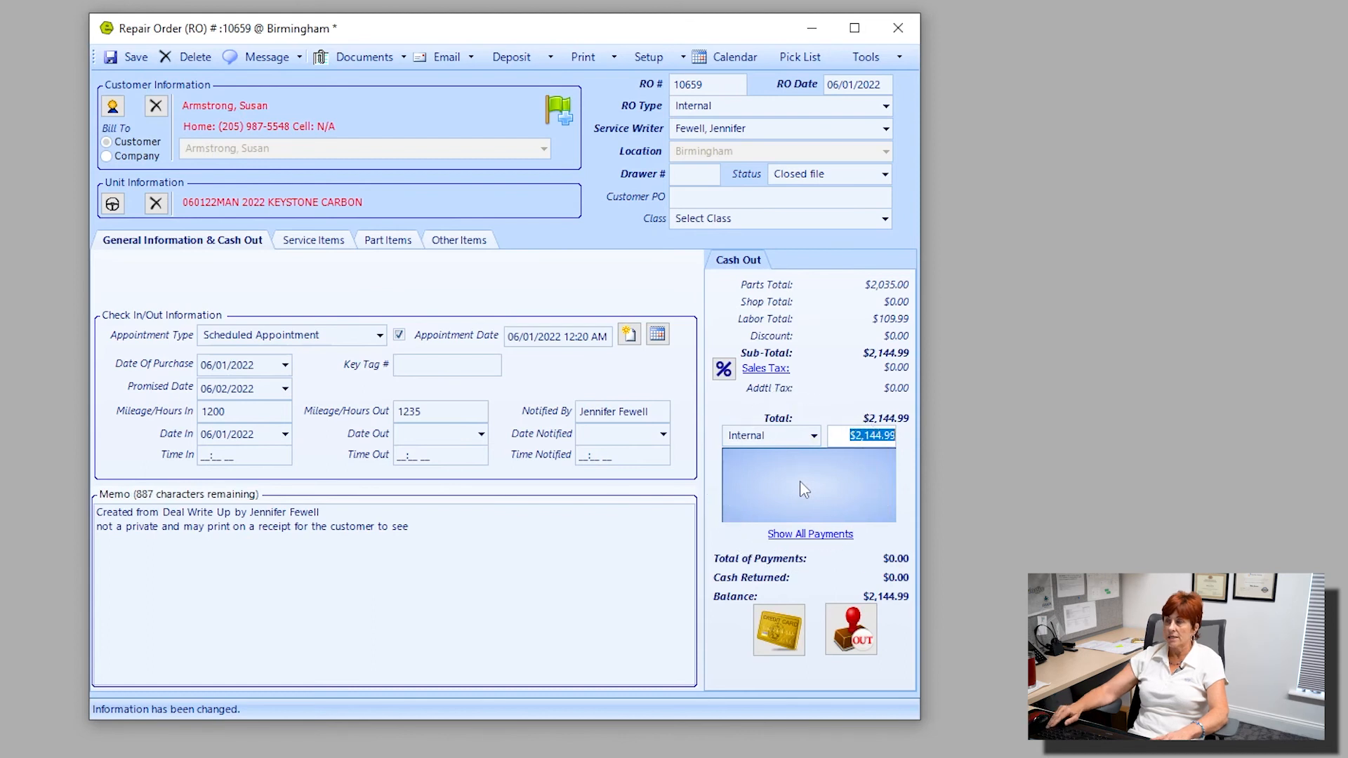
{"action": "key", "text": "Return"}
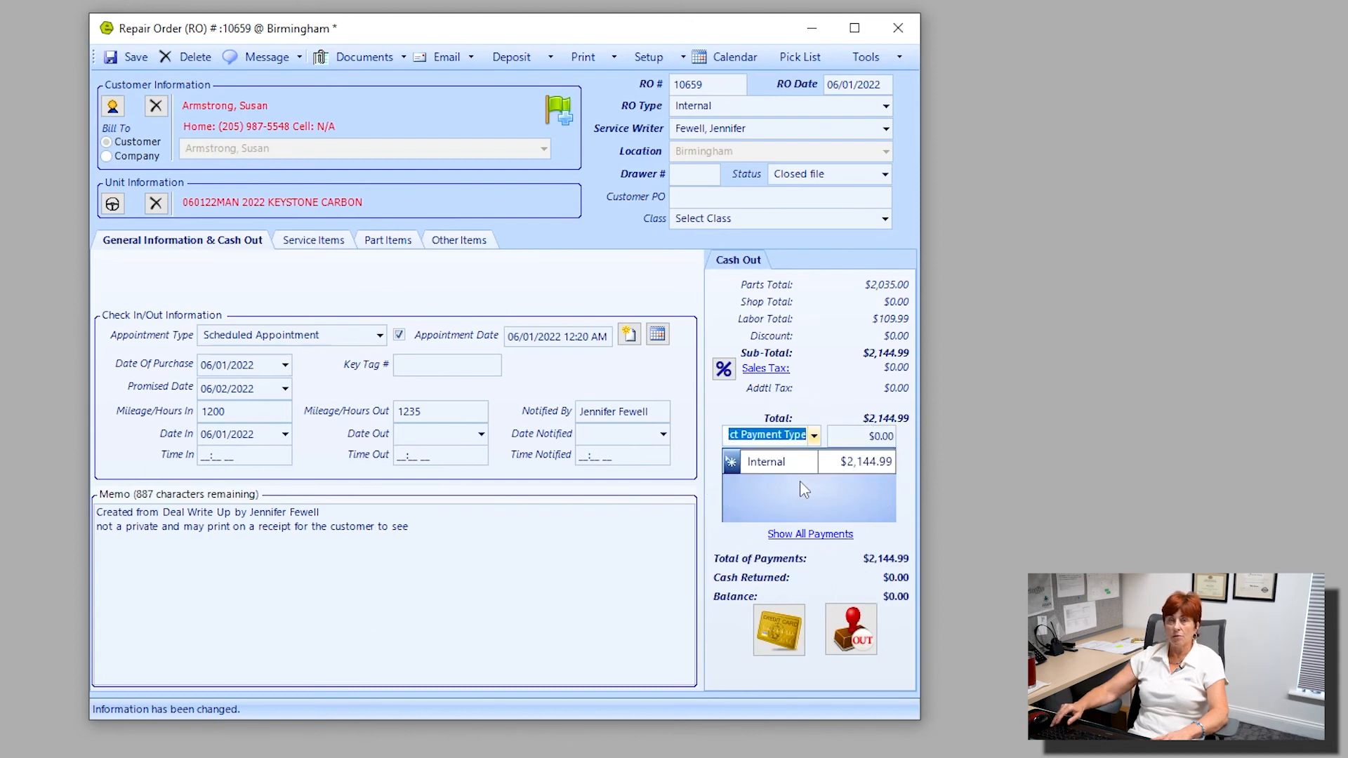
Cash out and close the repair order, accepting that the sublet is not sent as a bill to accounting.
{"action": "left_click", "coordinate": [862, 640]}
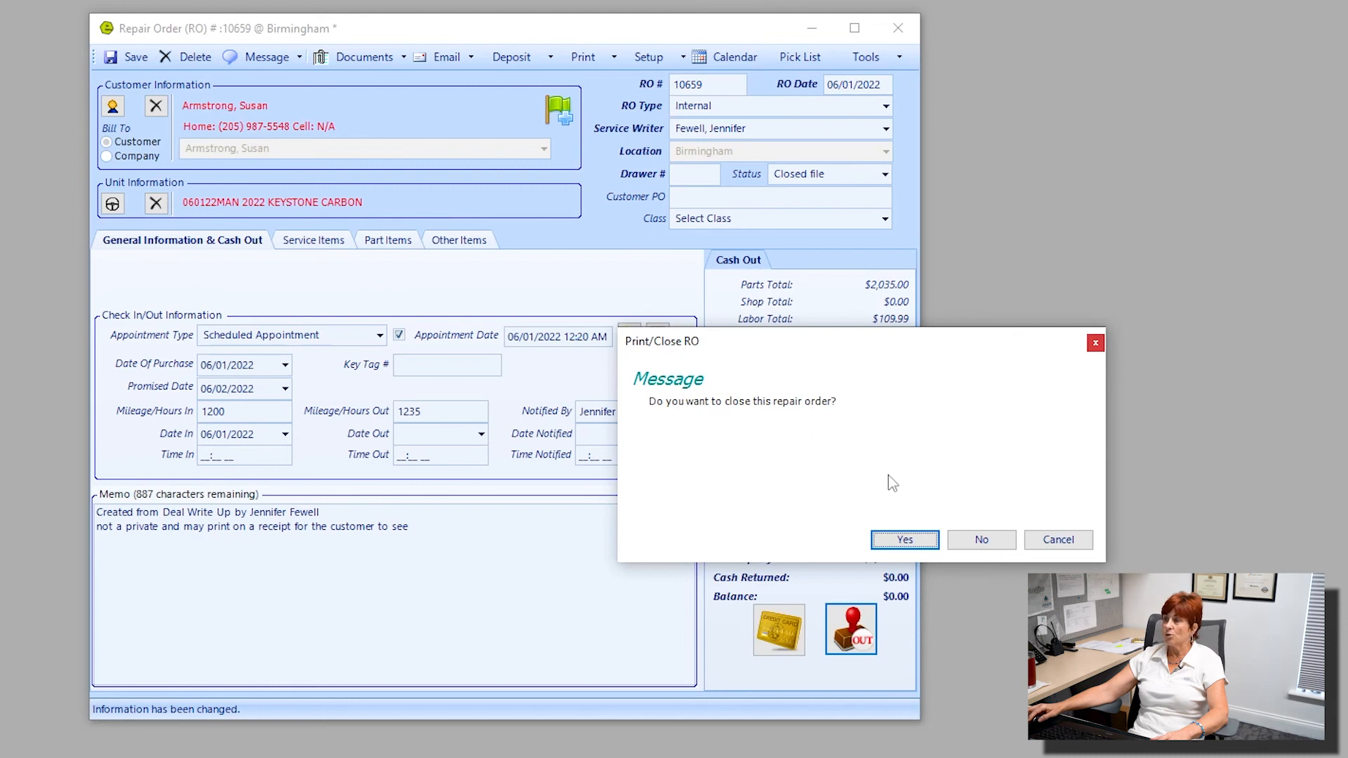
{"action": "left_click", "coordinate": [905, 539]}
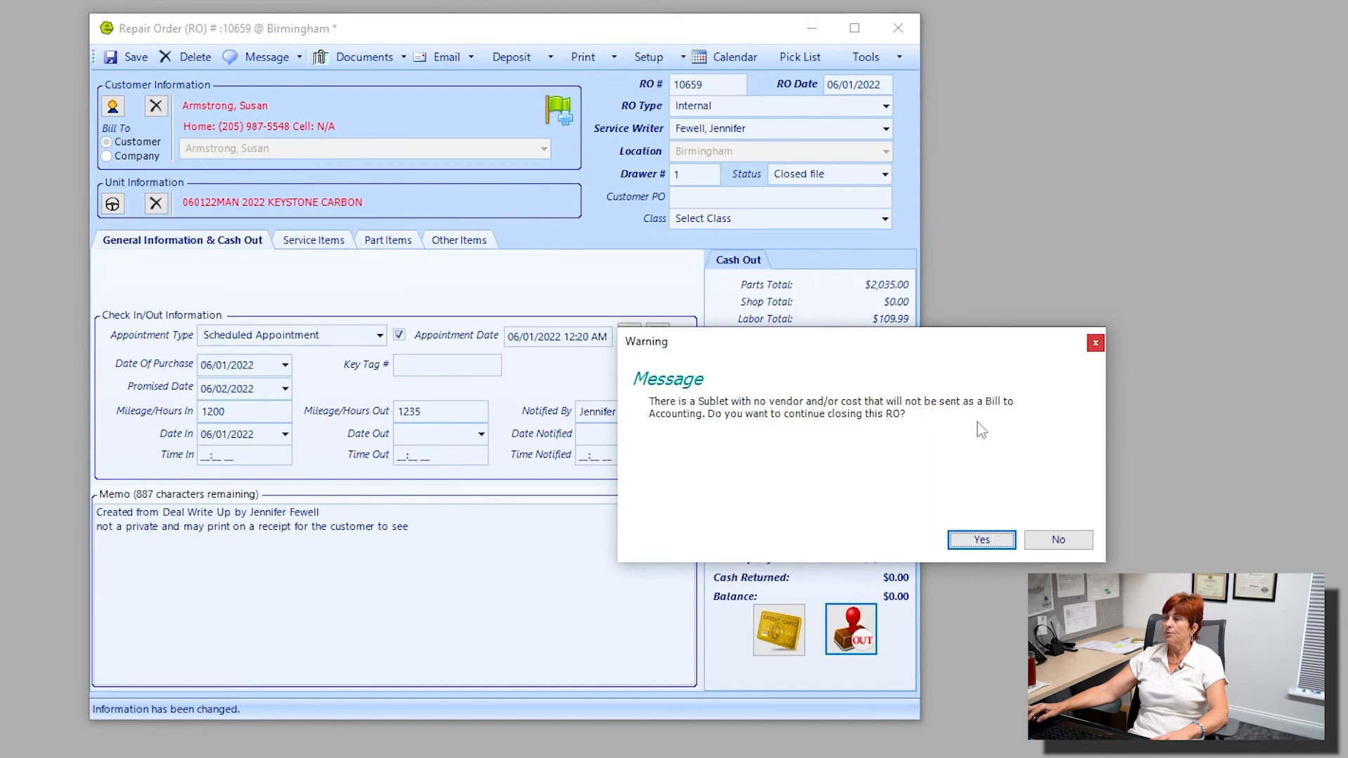
{"action": "left_click", "coordinate": [981, 539]}
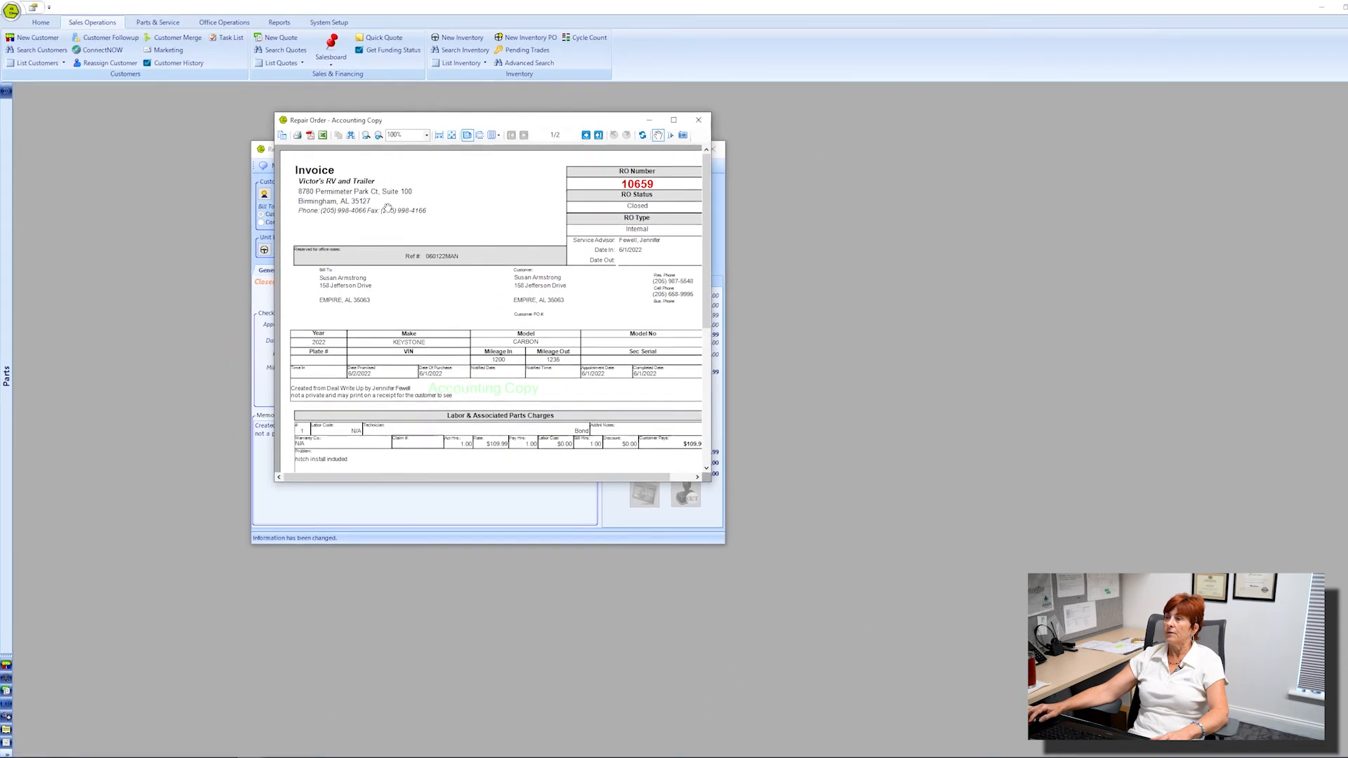
Enlarge the accounting copy of the invoice and examine its labor, parts and sublet charges across both pages.
{"action": "left_click", "coordinate": [673, 120]}
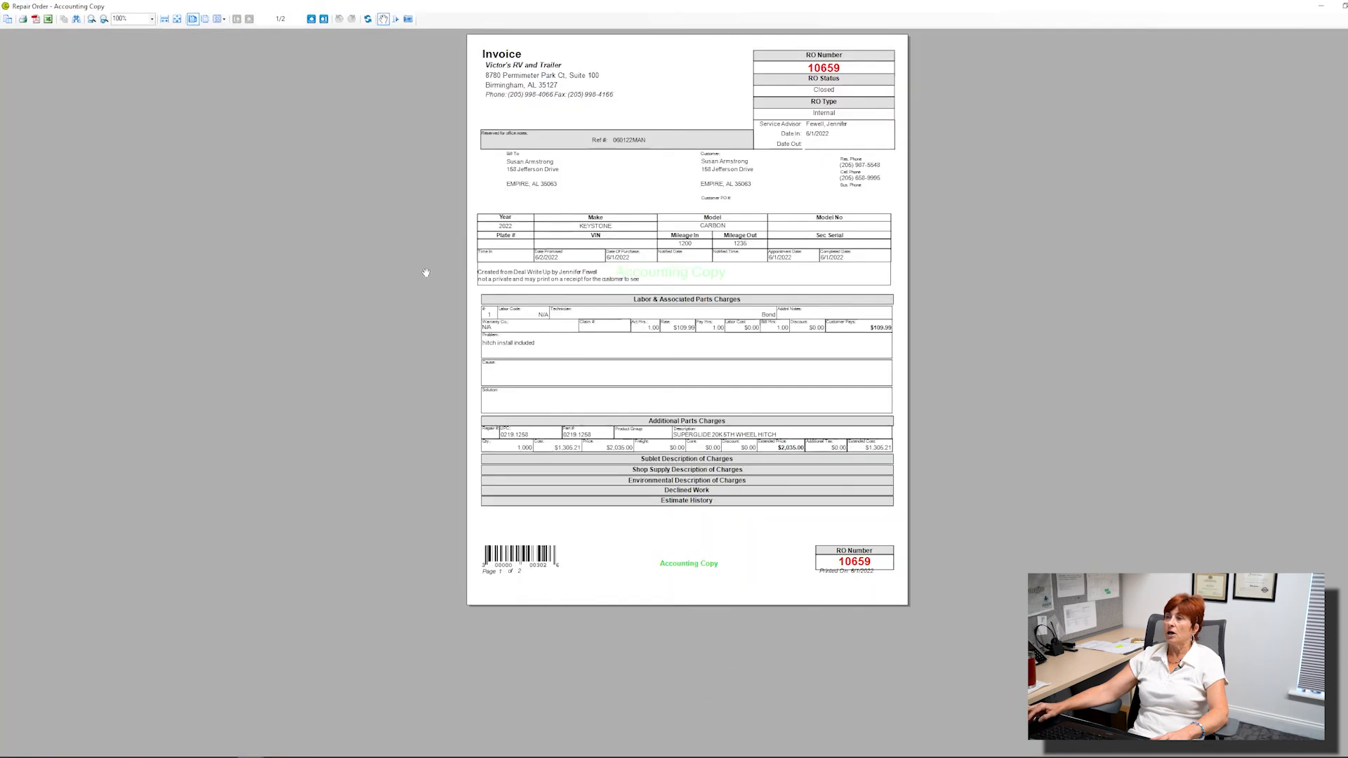
{"action": "scroll", "coordinate": [600, 293], "scroll_direction": "up", "scroll_amount": 3}
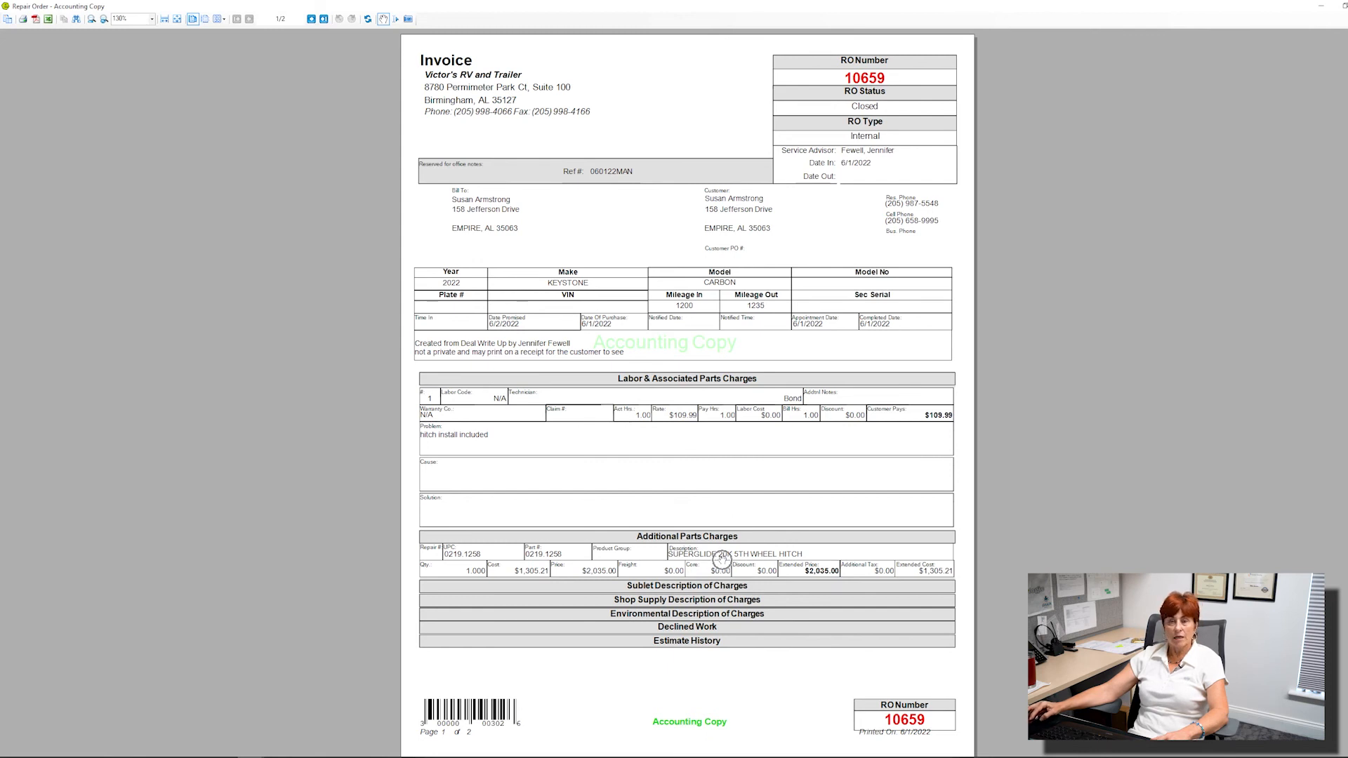
{"action": "scroll", "coordinate": [716, 598], "scroll_direction": "down", "scroll_amount": 1}
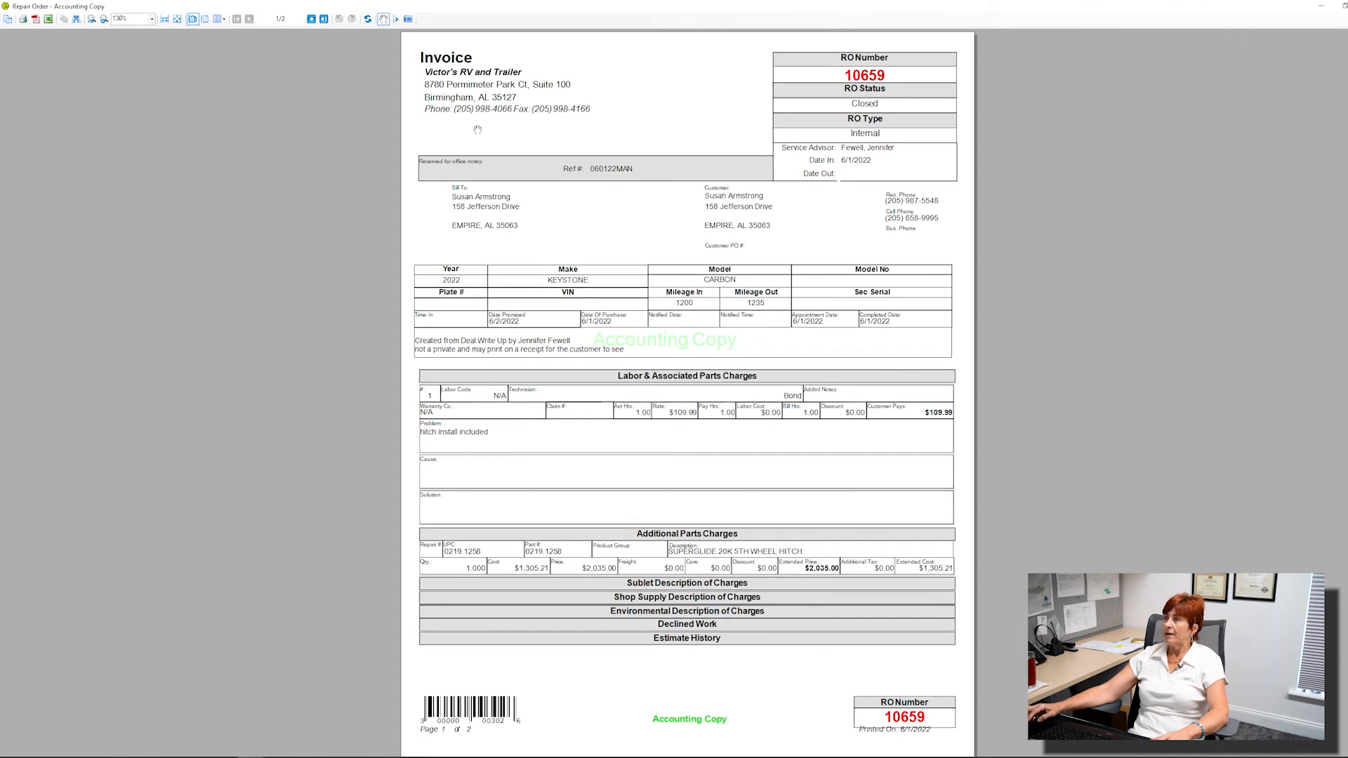
{"action": "left_click", "coordinate": [311, 19]}
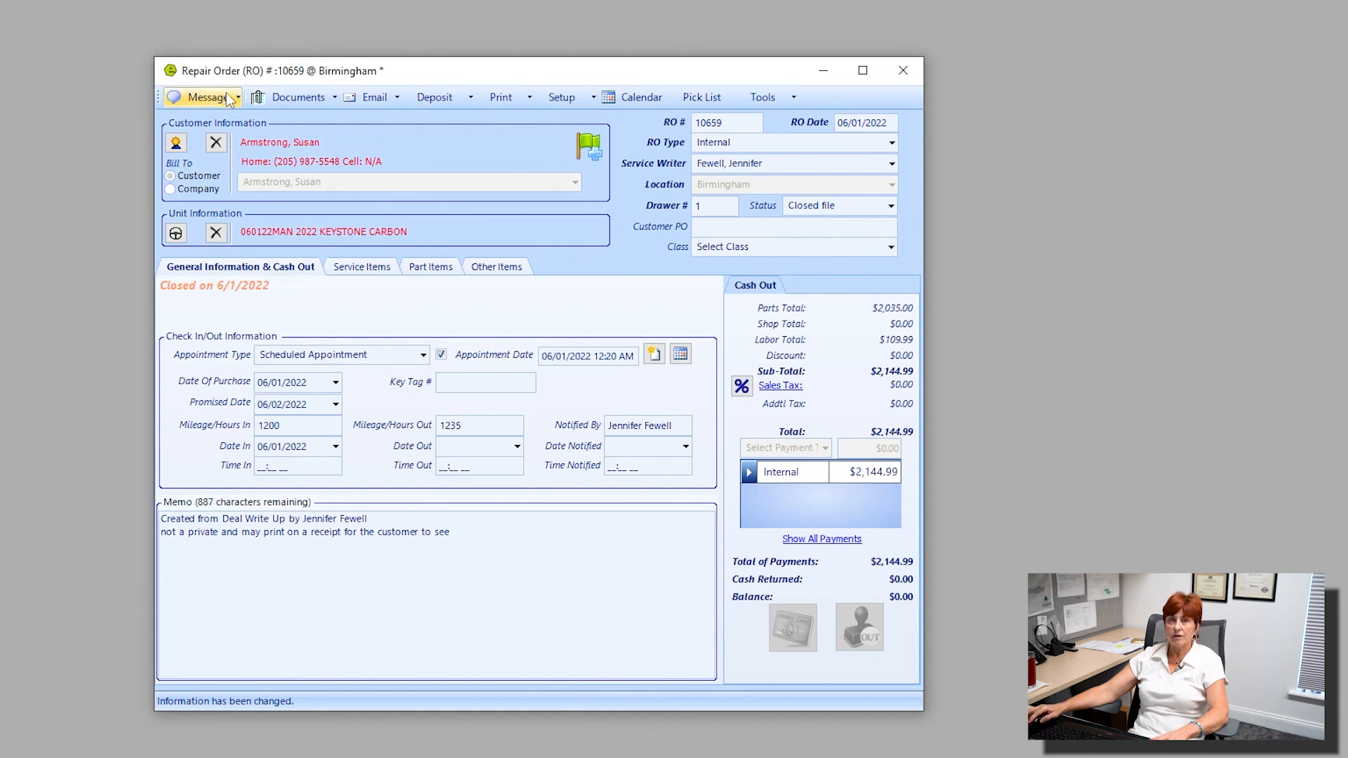
{"action": "key", "text": "ctrl"}
{"action": "key", "text": "ctrl"}
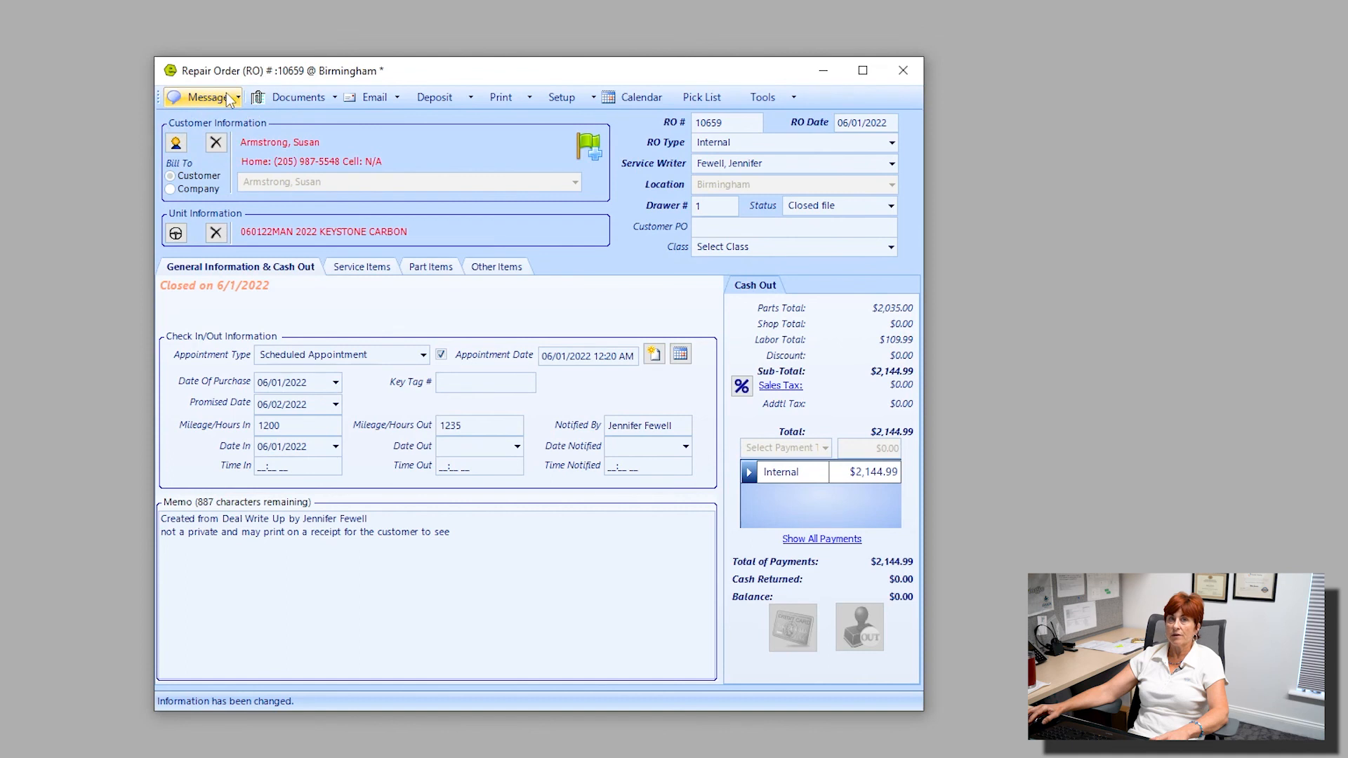
Save the closed repair order, open an email to the customer with it attached, and close the message without sending.
{"action": "left_click", "coordinate": [327, 97]}
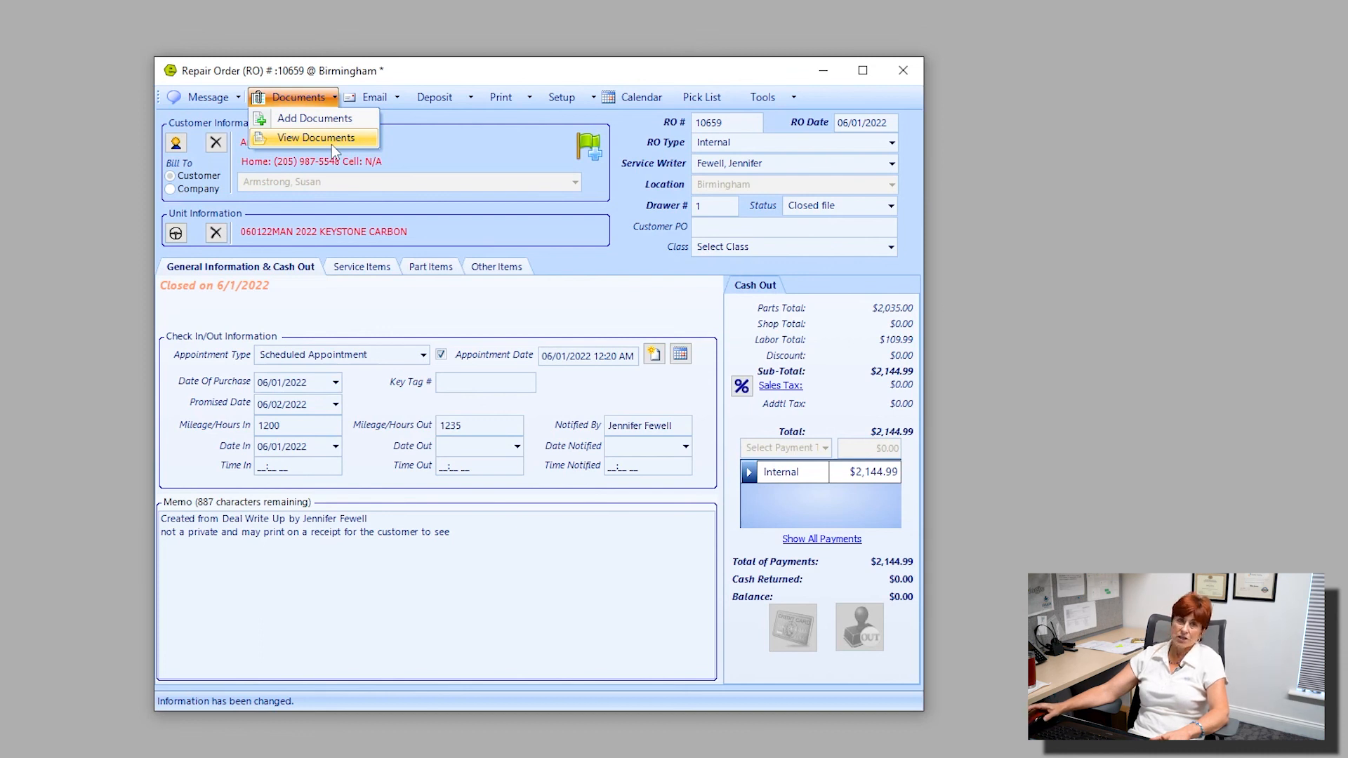
{"action": "left_click", "coordinate": [385, 99]}
{"action": "left_click", "coordinate": [393, 96]}
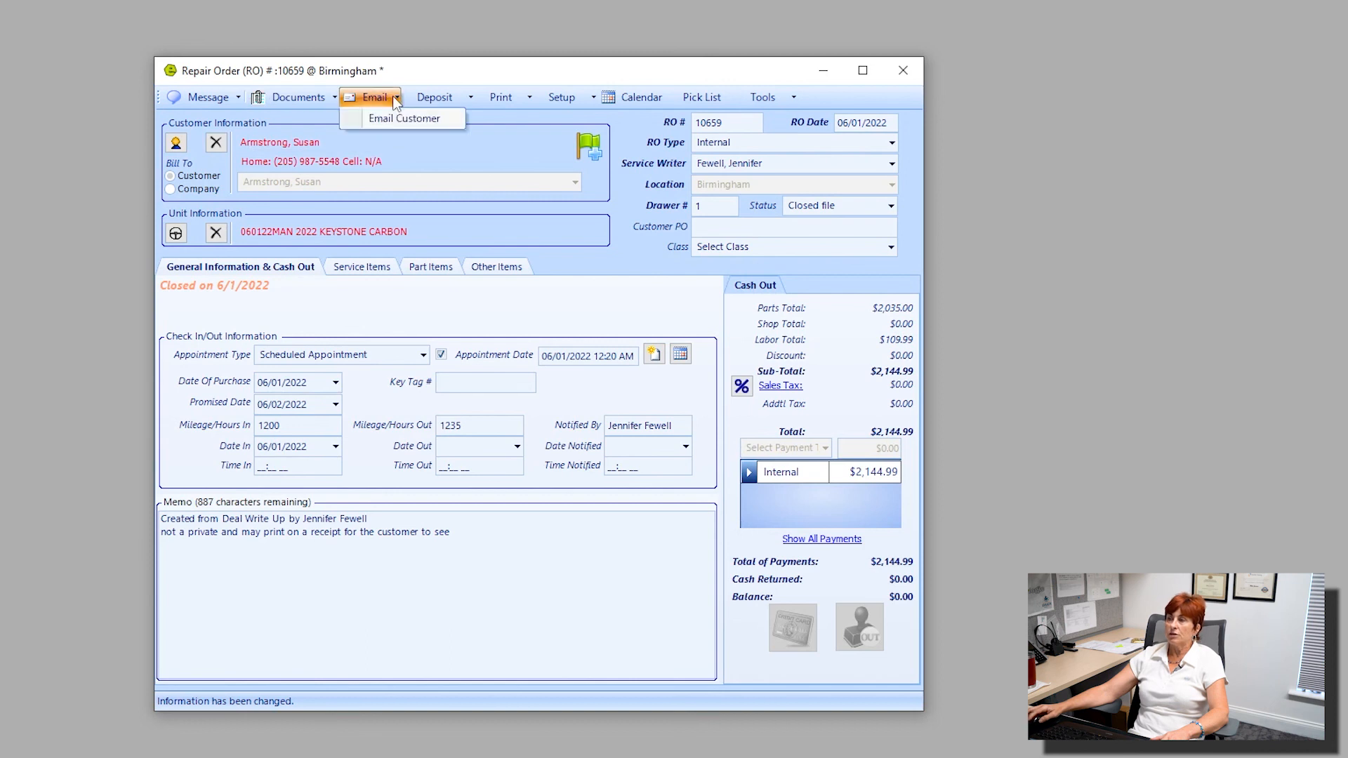
{"action": "left_click", "coordinate": [384, 118]}
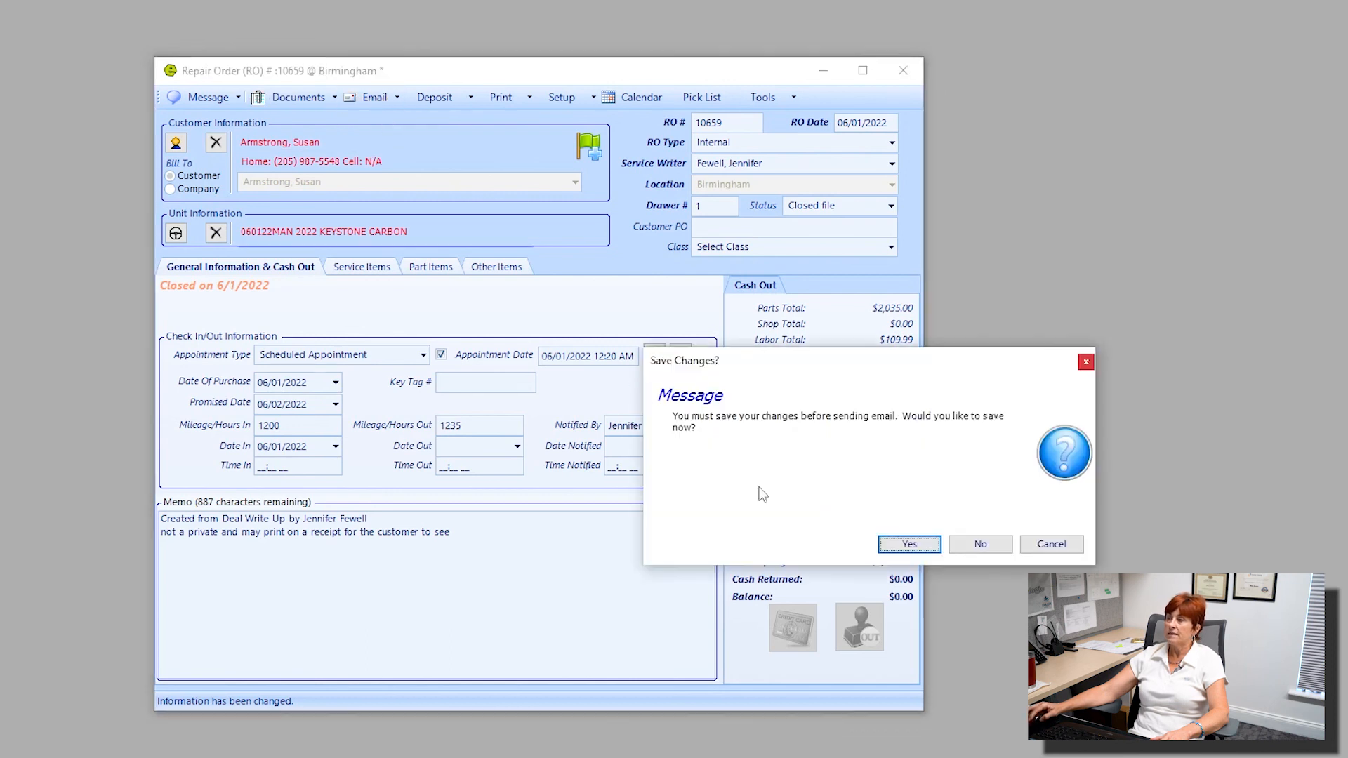
{"action": "left_click", "coordinate": [910, 546]}
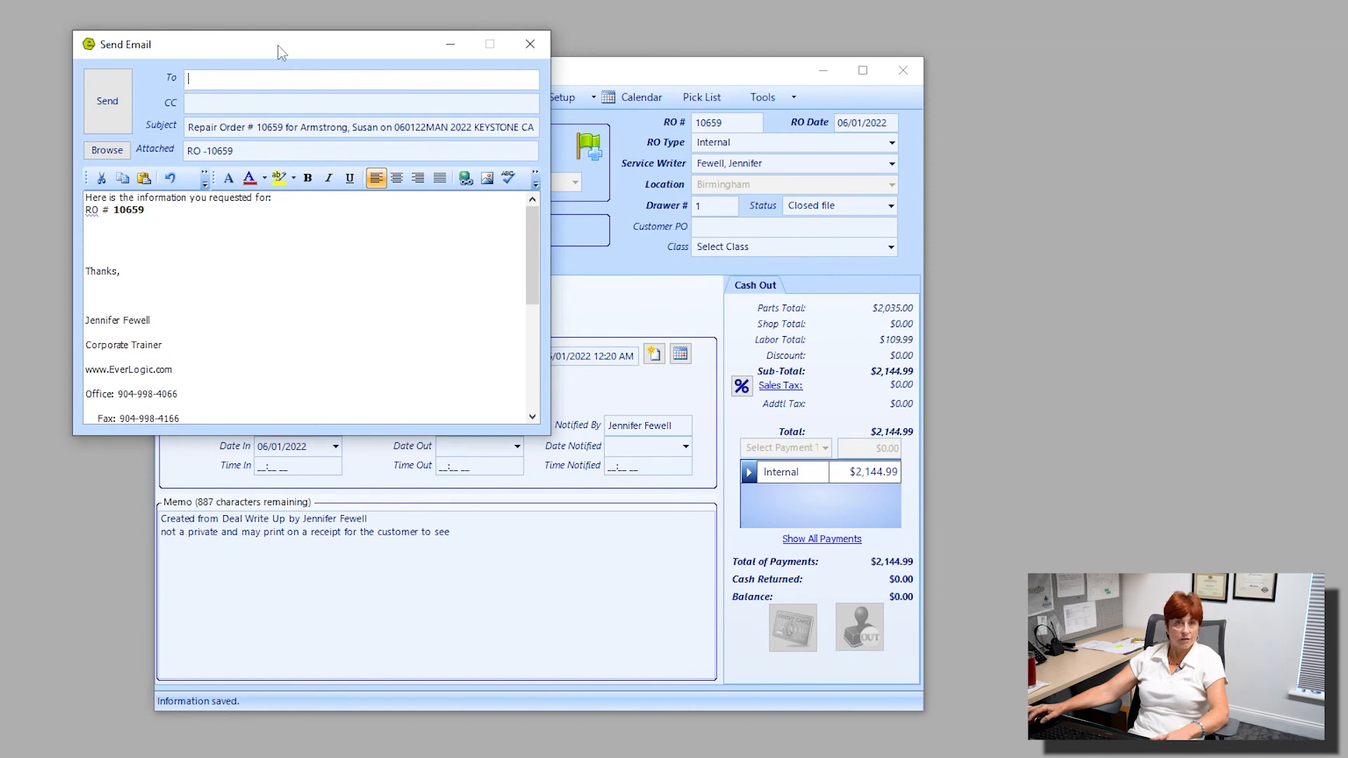
{"action": "left_click", "coordinate": [529, 44]}
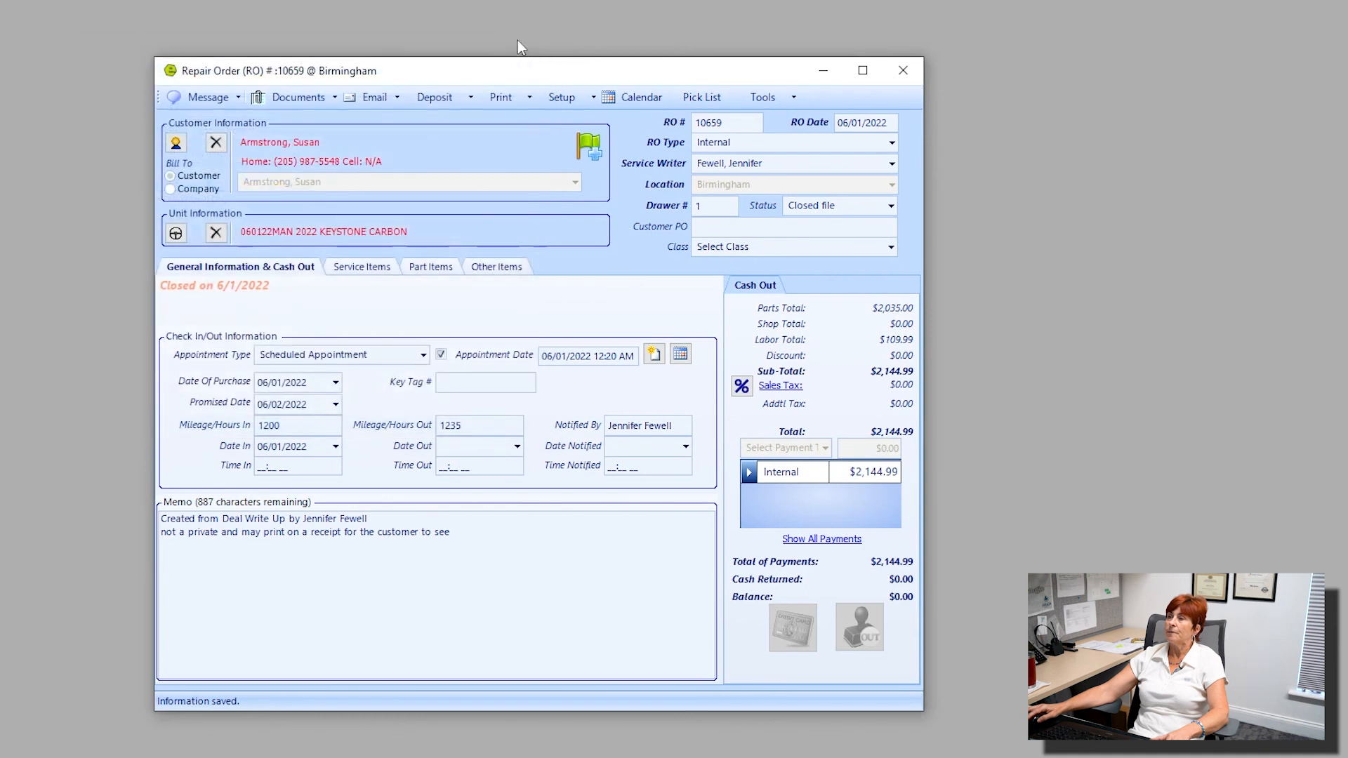
{"action": "left_click", "coordinate": [468, 97]}
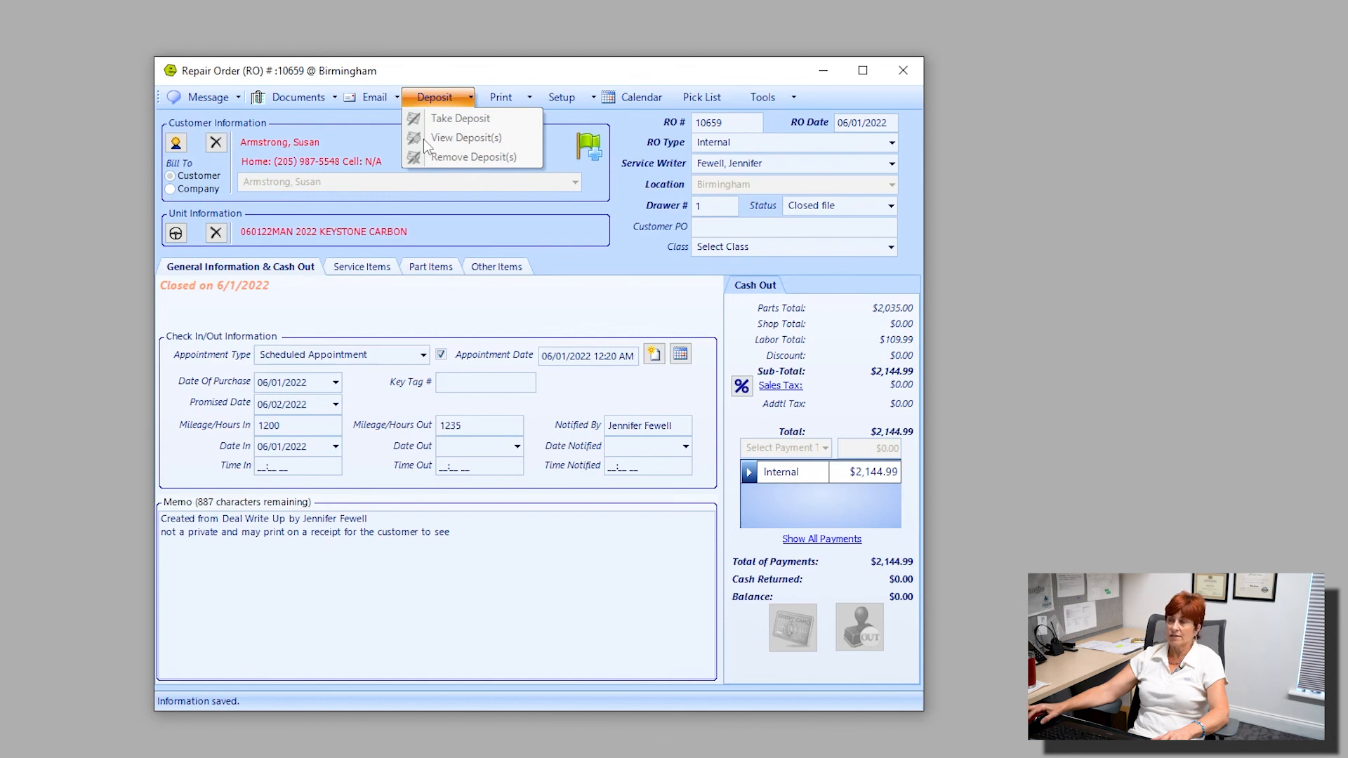
{"action": "mouse_move", "coordinate": [518, 103]}
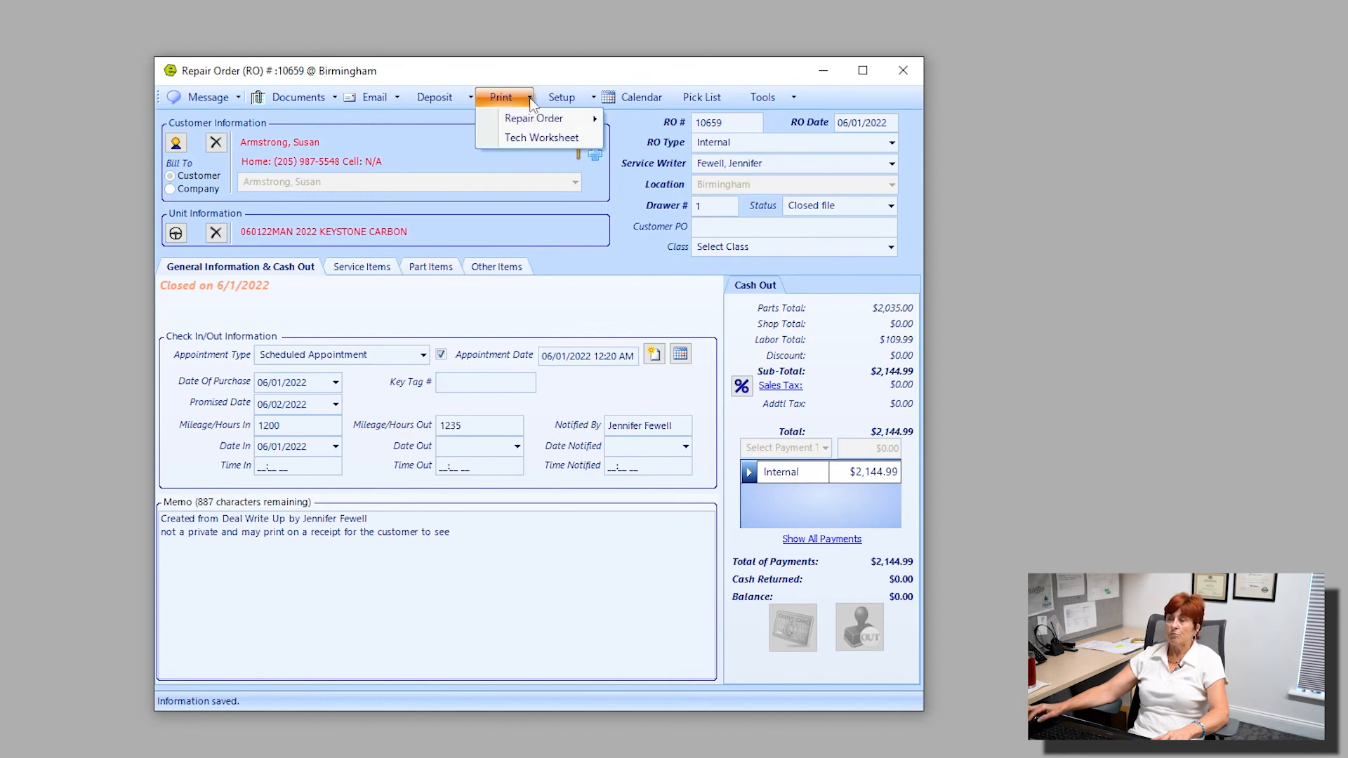
{"action": "mouse_move", "coordinate": [551, 120]}
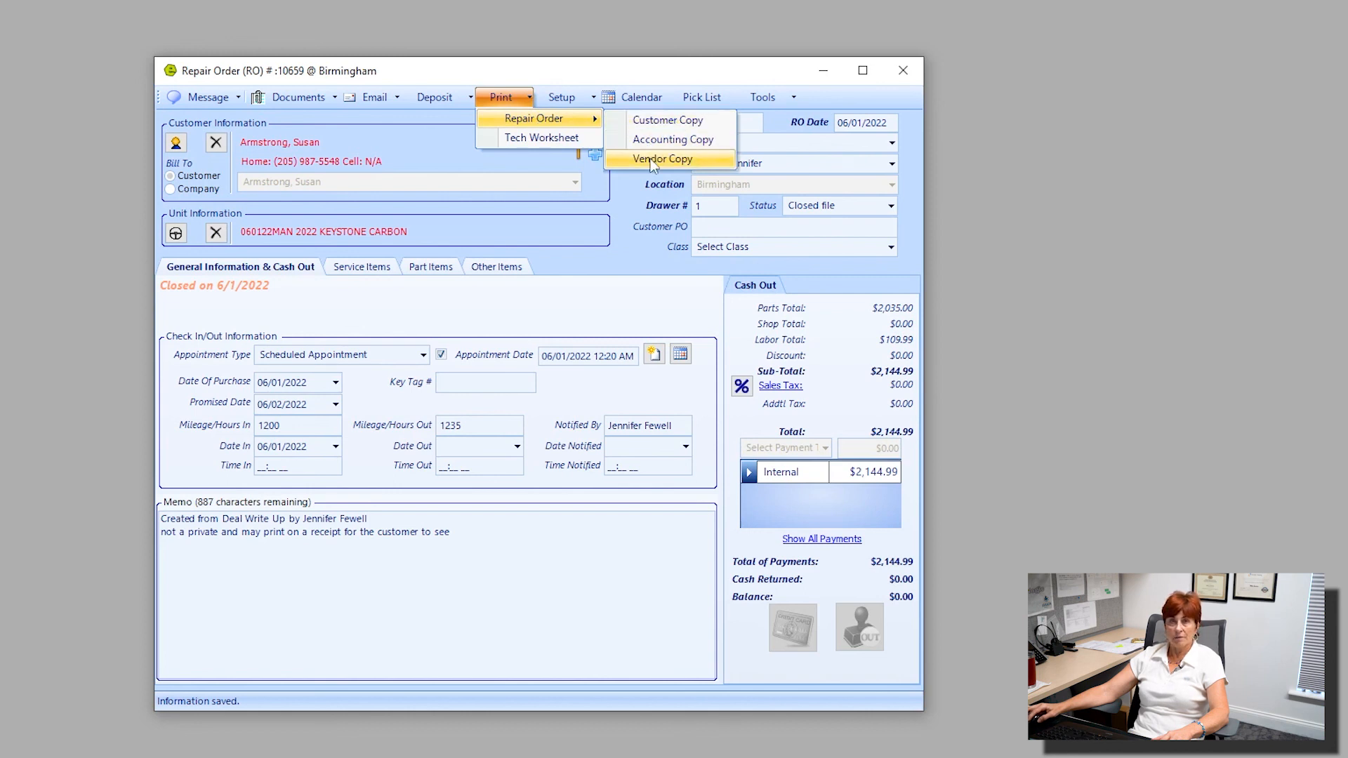
{"action": "left_click", "coordinate": [397, 124]}
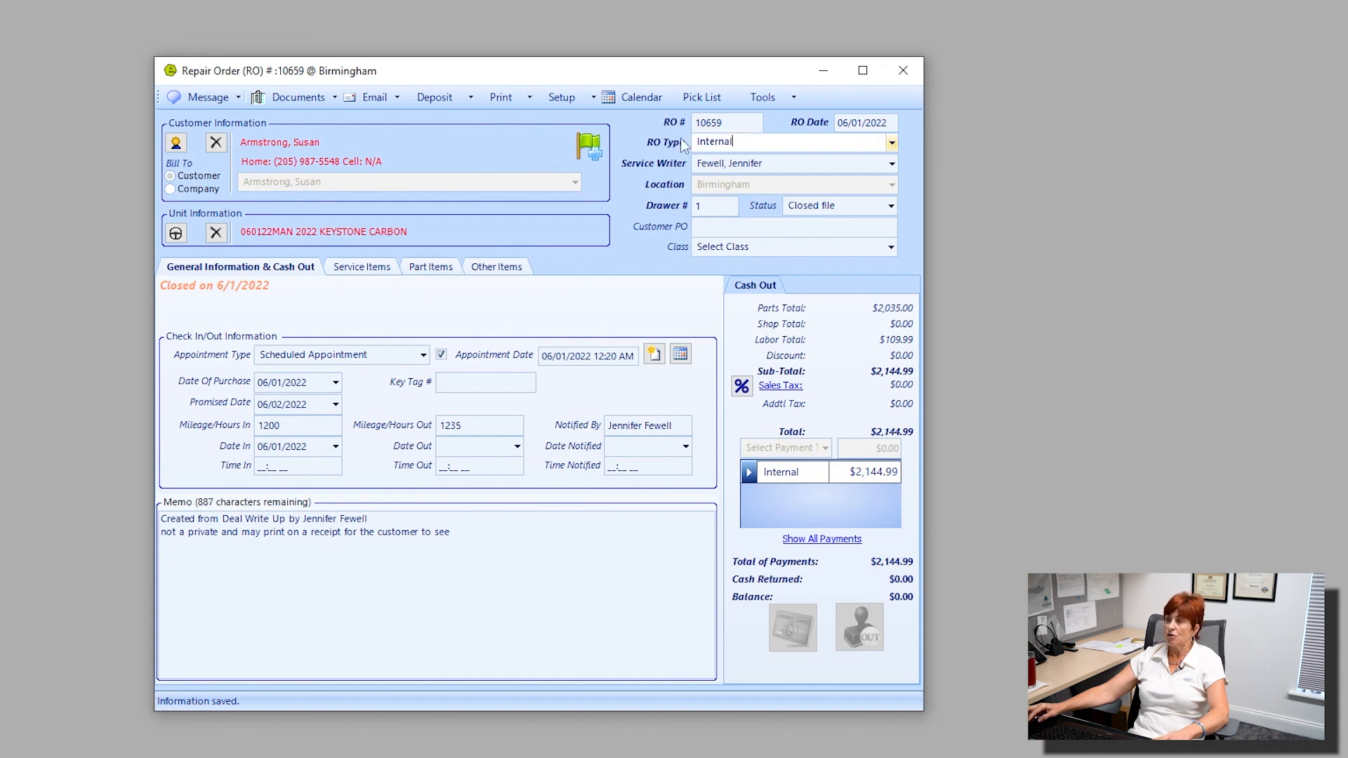
{"action": "left_click", "coordinate": [702, 144]}
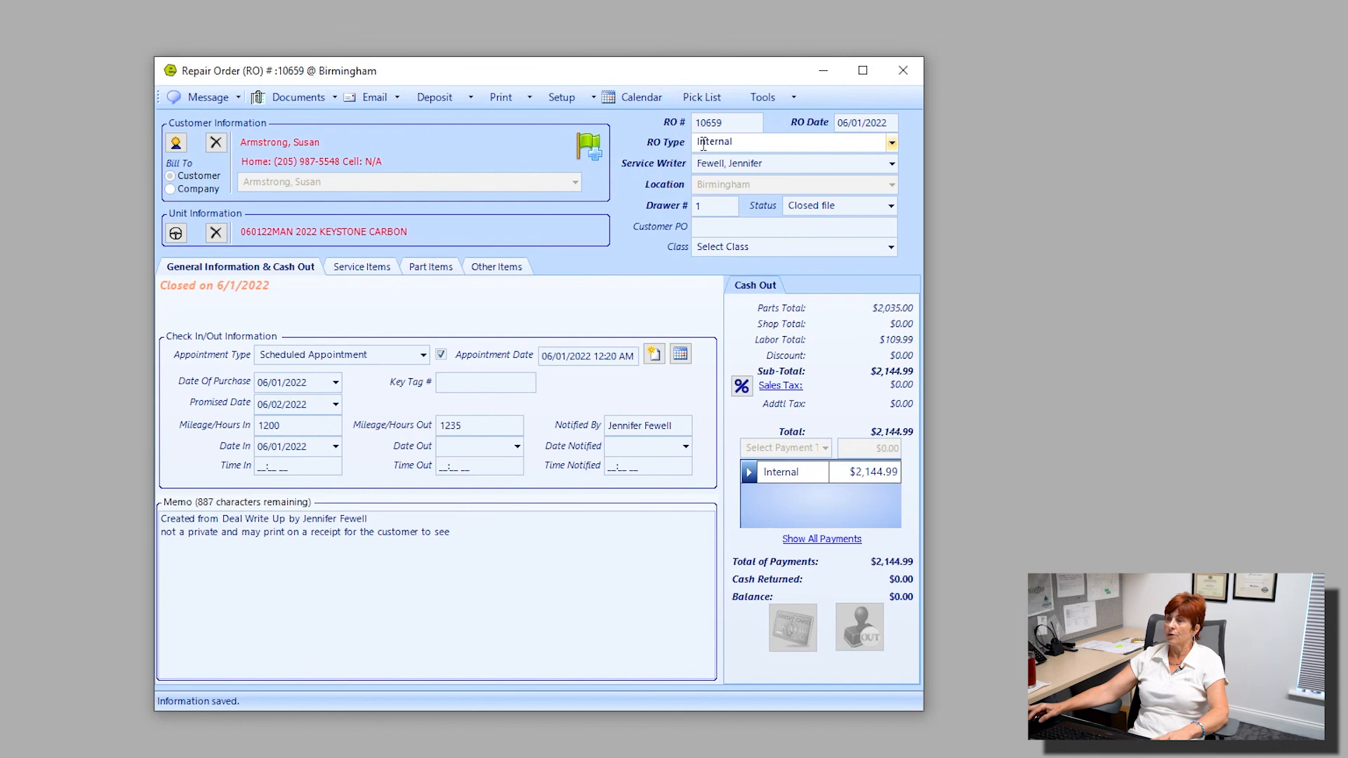
Close the repair order, search the Birmingham quotes, and open the deal delivered on 06/01/2022.
{"action": "left_click", "coordinate": [910, 69]}
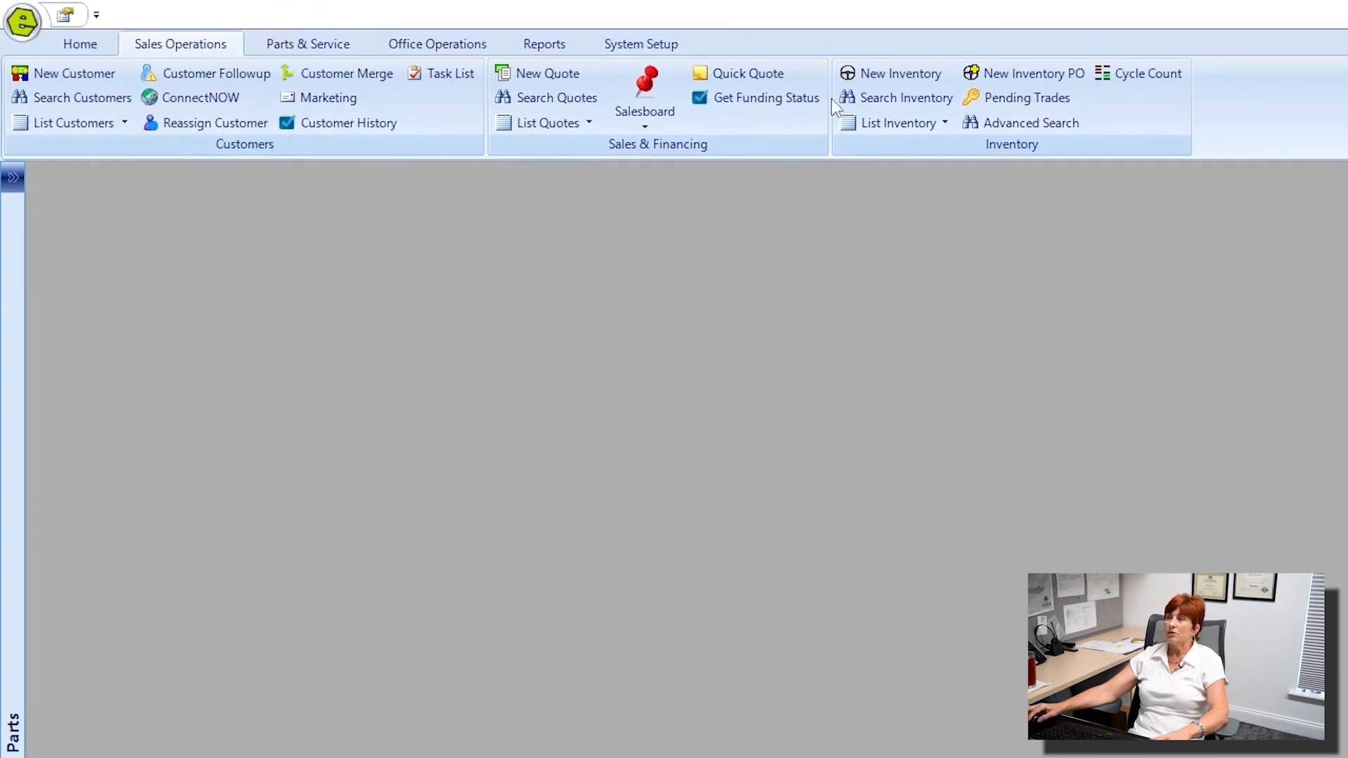
{"action": "left_click", "coordinate": [536, 98]}
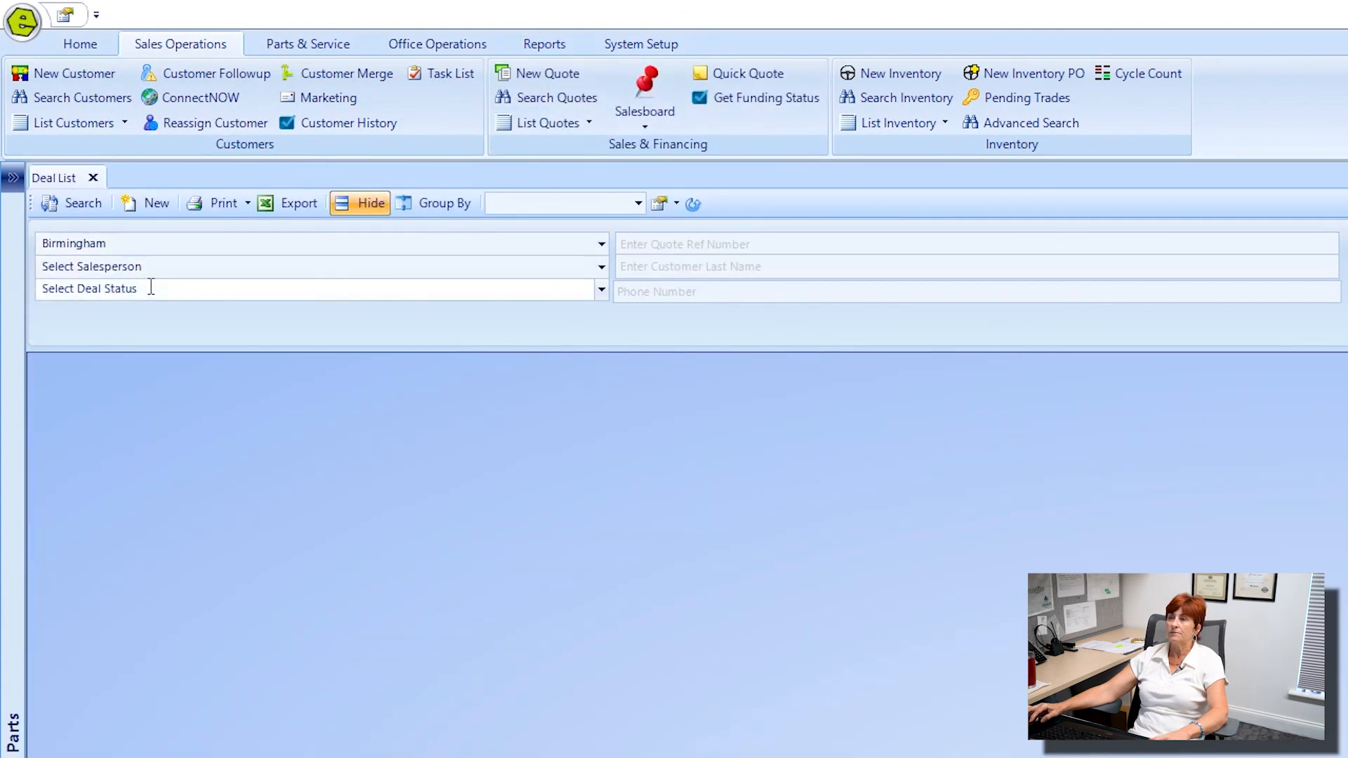
{"action": "left_click", "coordinate": [80, 203]}
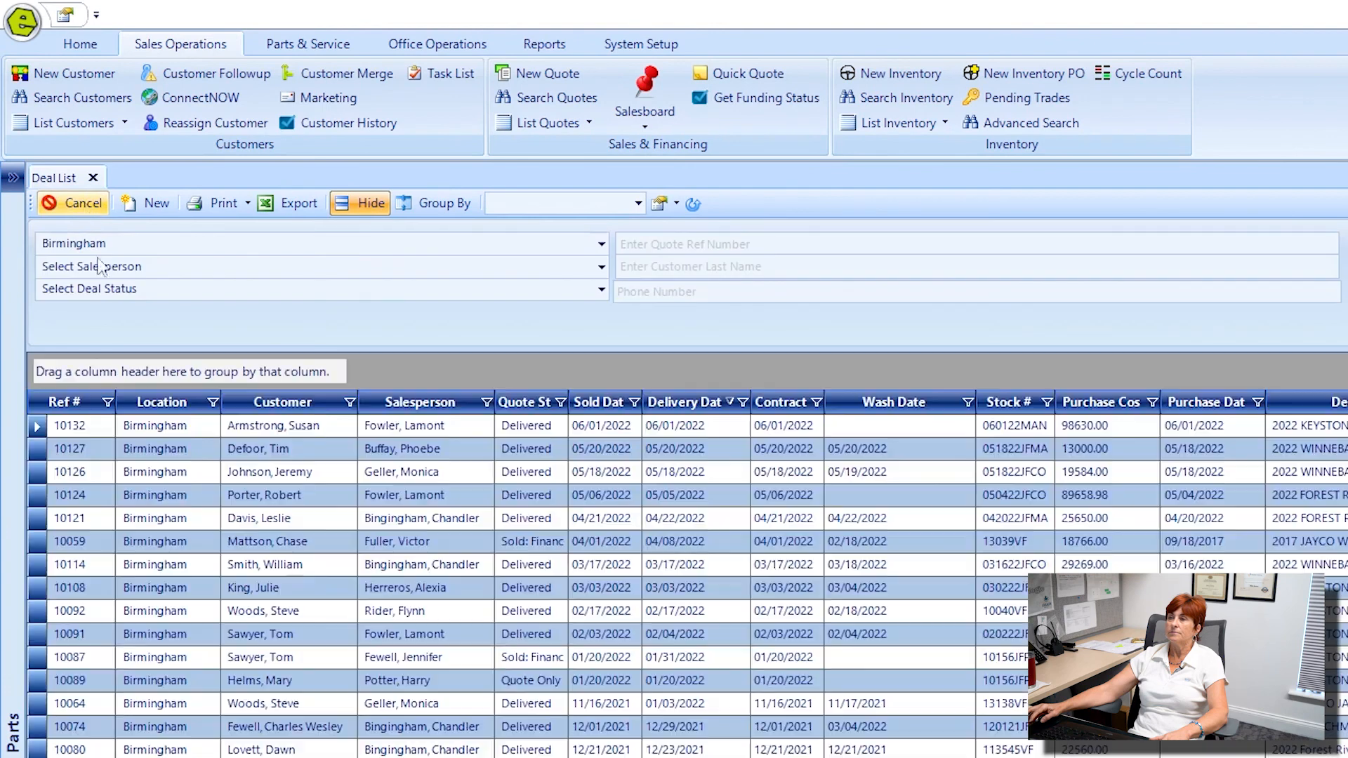
{"action": "double_click", "coordinate": [520, 428]}
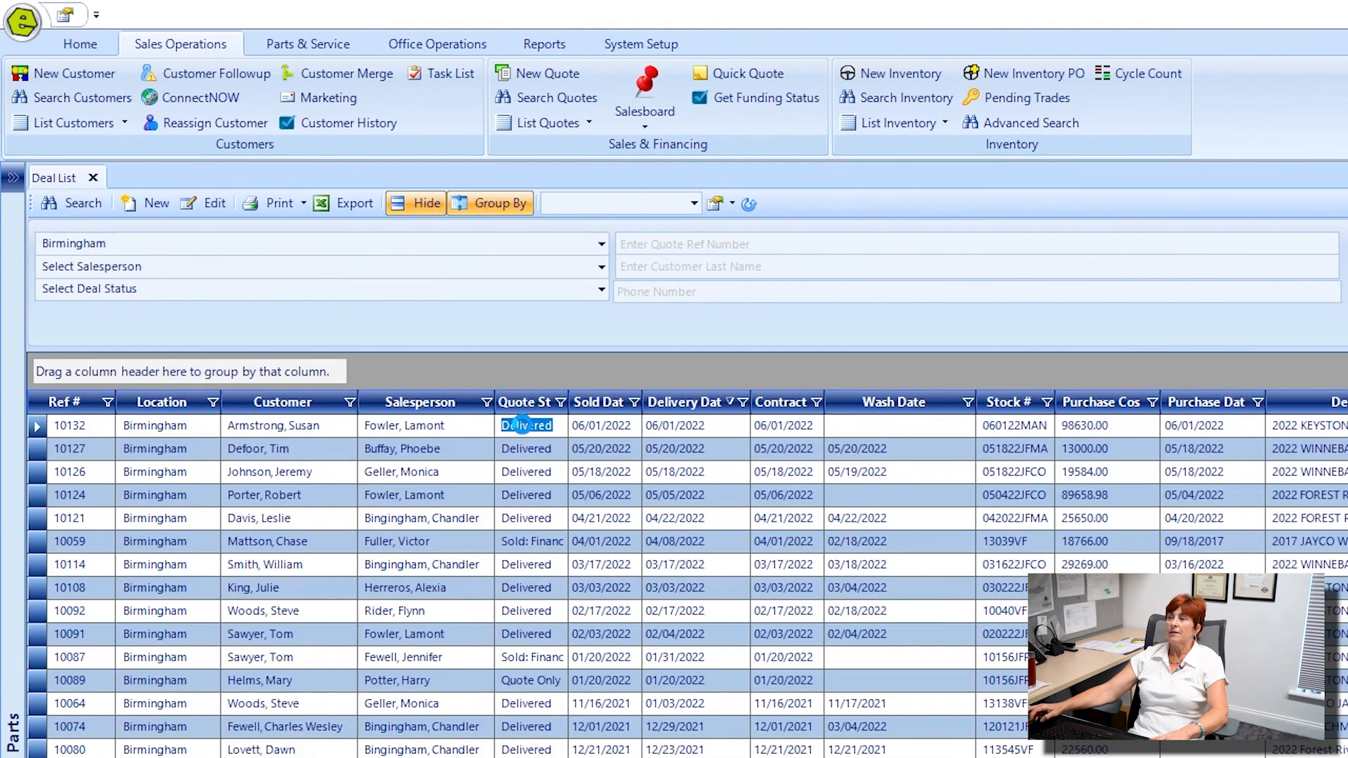